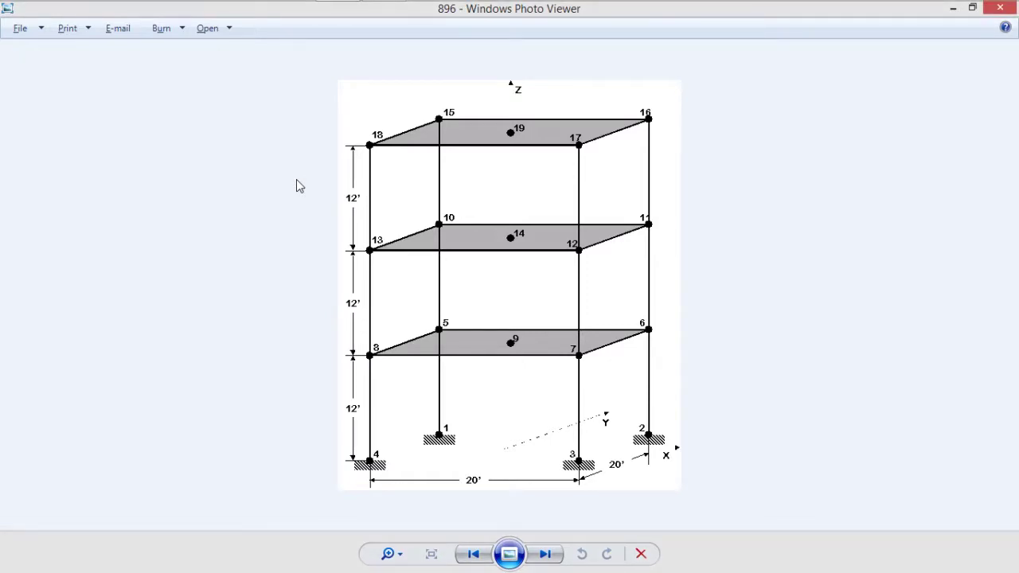
- Switch to SAP2000 and start a new model from the 3D Frames template in Kip, ft, F units
key("alt+Tab")
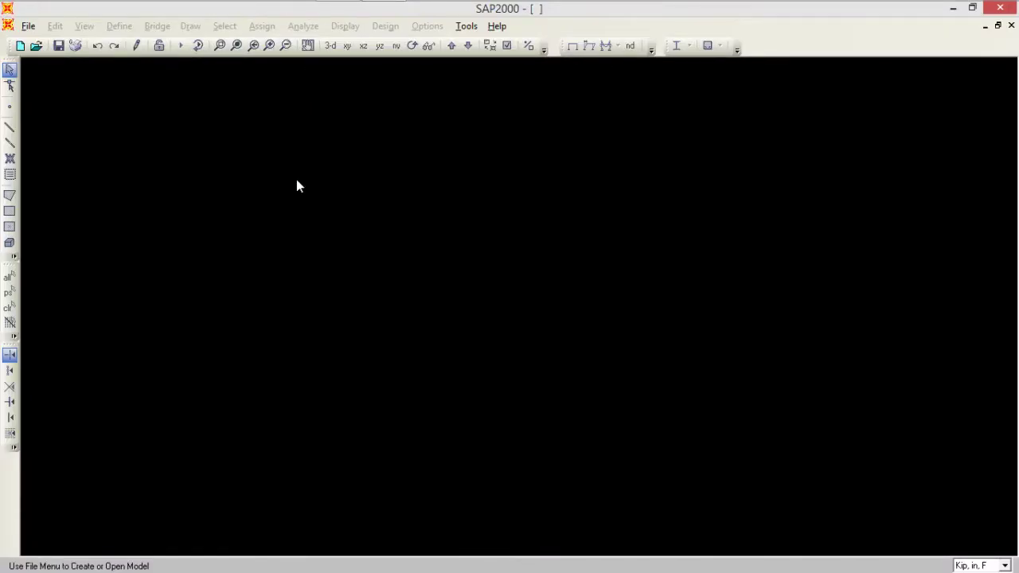
left_click(20, 46)
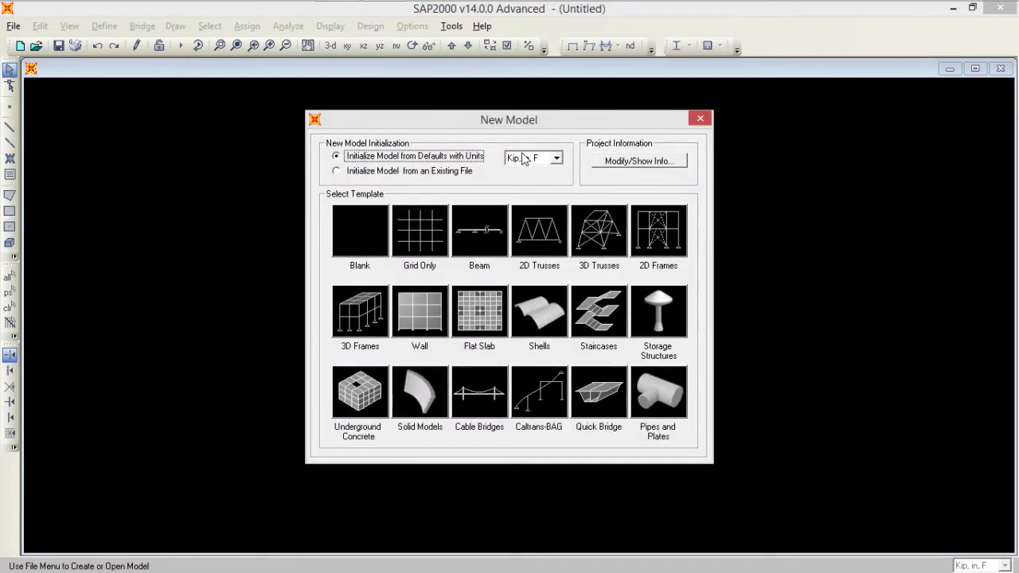
left_click(557, 157)
left_click(522, 182)
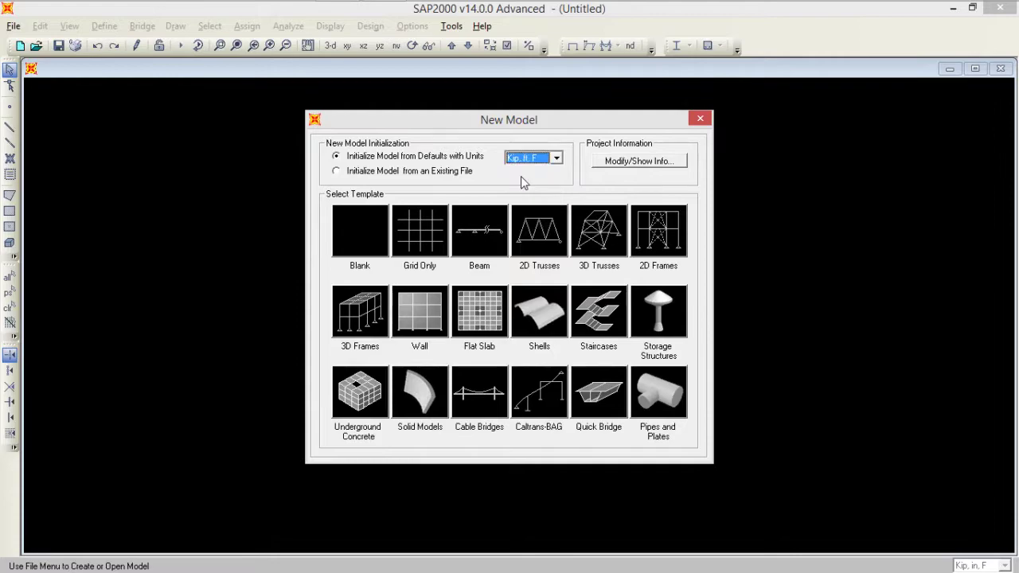
left_click(358, 314)
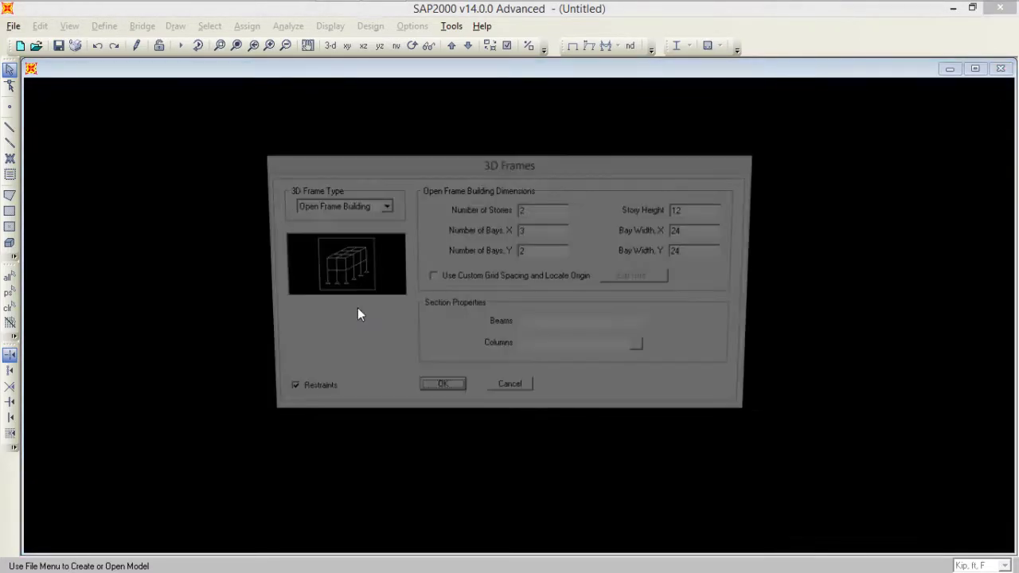
- Set the open frame building to 3 stories, 1 bay in X and 1 bay in Y
double_click(541, 211)
type("3")
double_click(542, 228)
type("1")
double_click(530, 251)
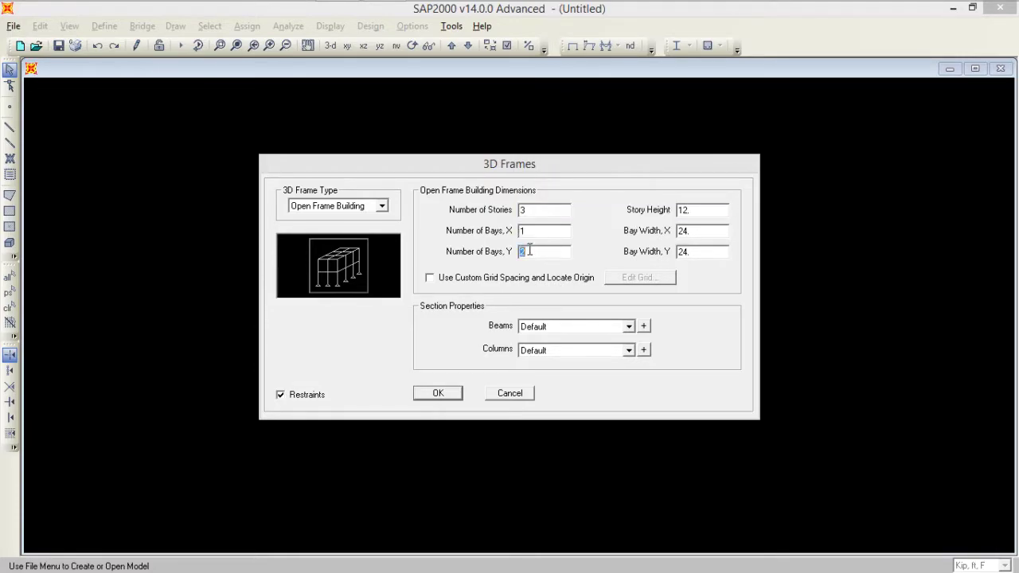
type("1")
- Set the X and Y bay widths to 20 ft and generate the frame
double_click(689, 230)
type("20")
key("Tab")
key("Tab")
type("20")
left_click(309, 397)
left_click(448, 394)
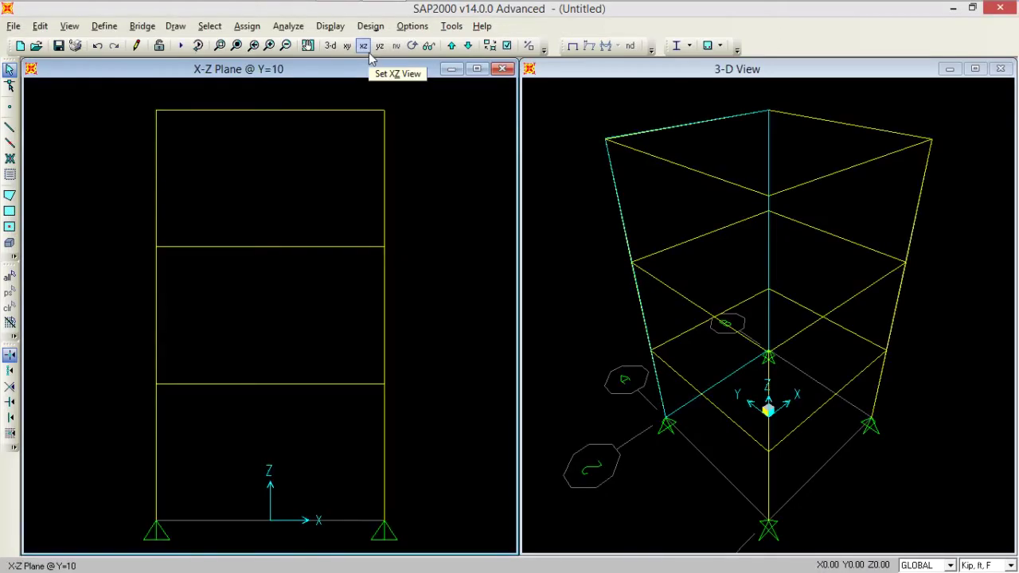
- Open the default concrete material's definition and rename it Concrete
left_click(469, 47)
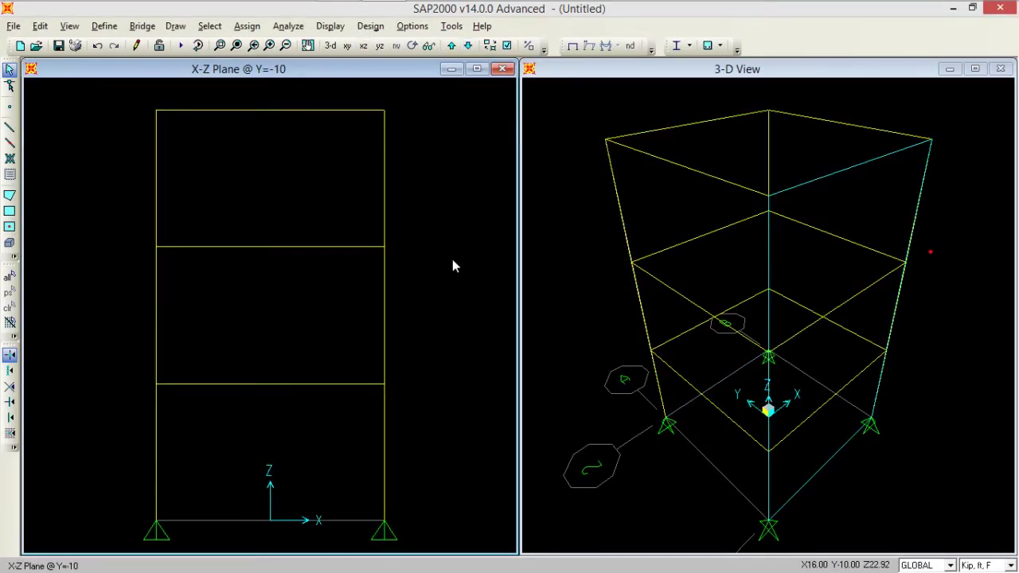
left_click(122, 27)
left_click(119, 42)
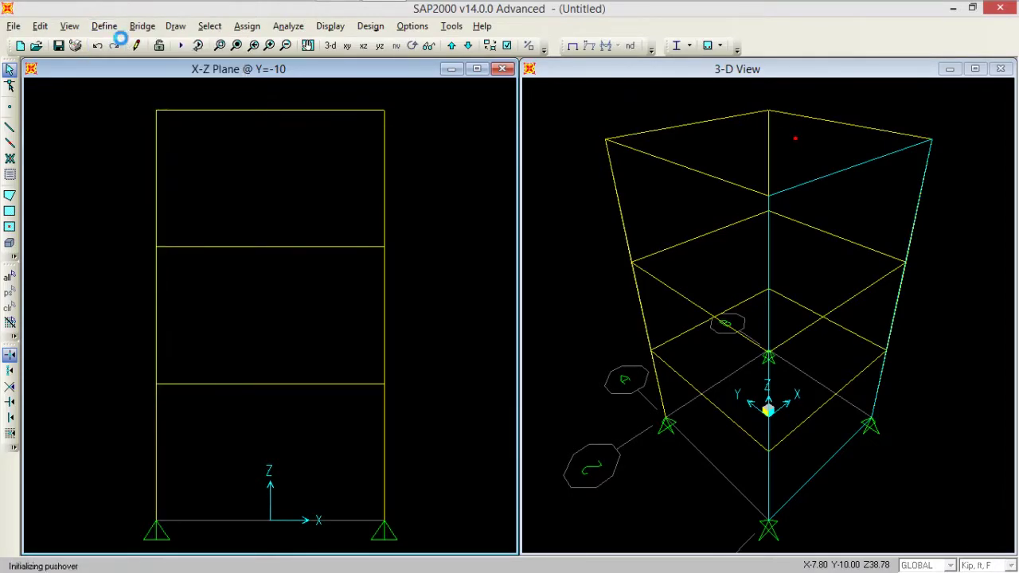
left_click(588, 283)
double_click(556, 116)
type("Concrete")
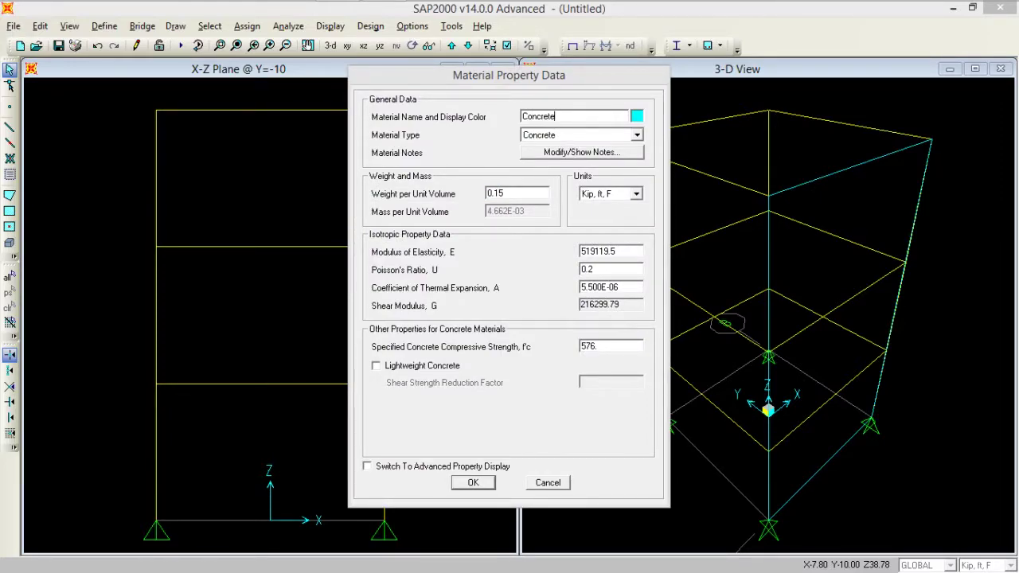
- Set the Concrete material's units to Kip, in, F and its specified compressive strength f'c to 3
left_click(636, 195)
left_click(637, 208)
left_click(618, 208)
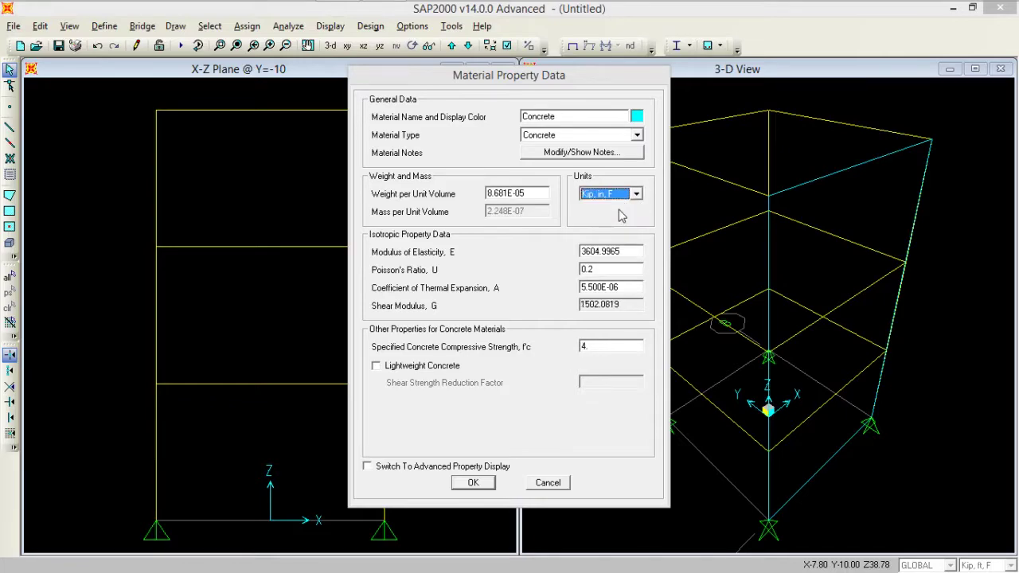
double_click(594, 348)
type("2")
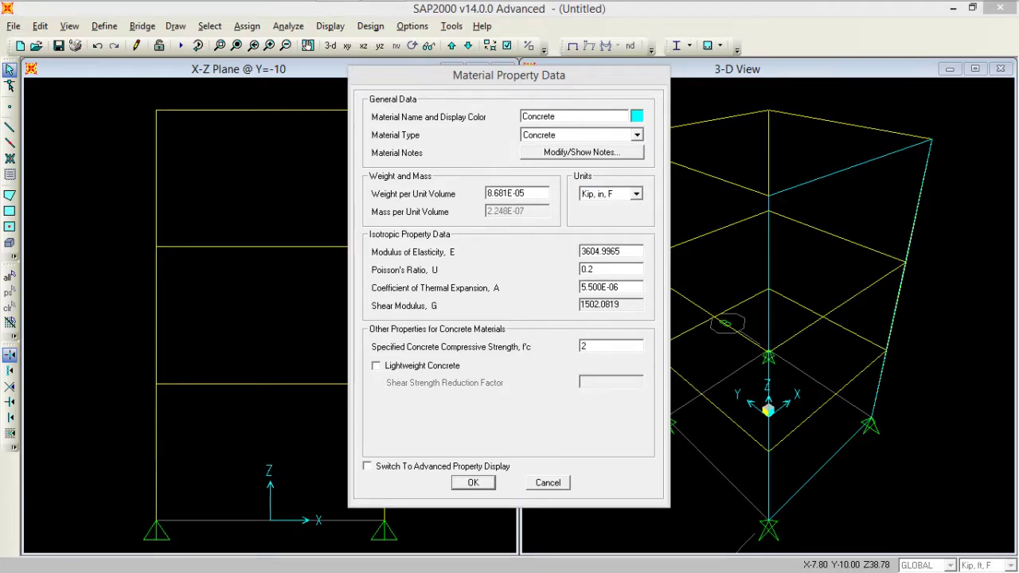
double_click(586, 346)
type("3")
left_click(474, 483)
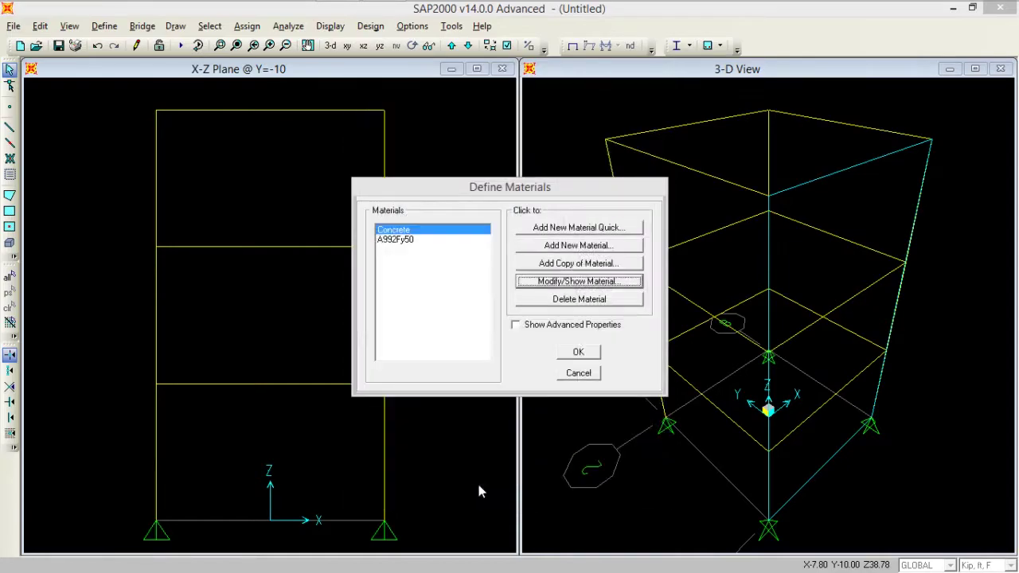
- Change the A992Fy50 material to type Rebar and rename it RFT
left_click(416, 241)
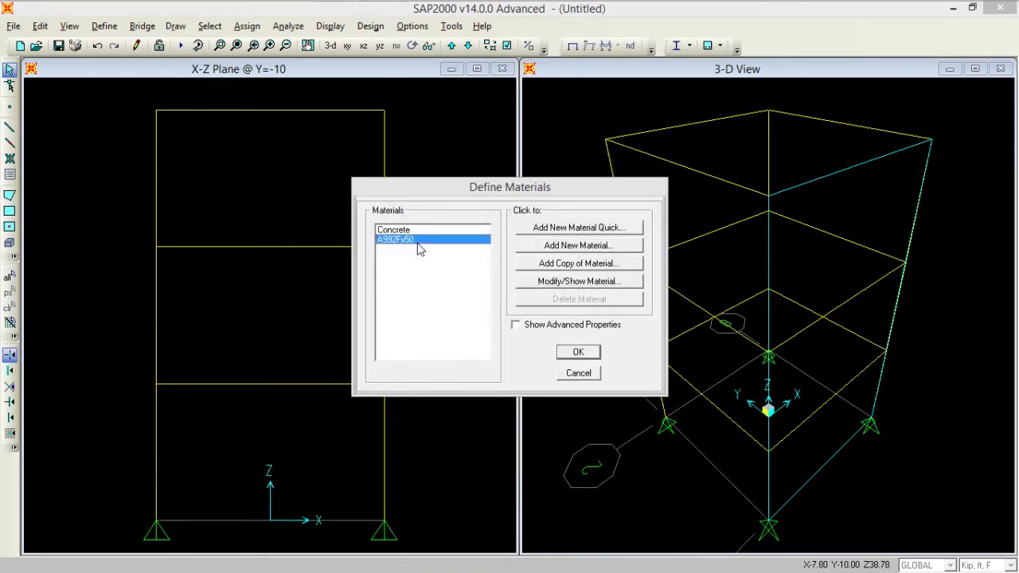
left_click(579, 283)
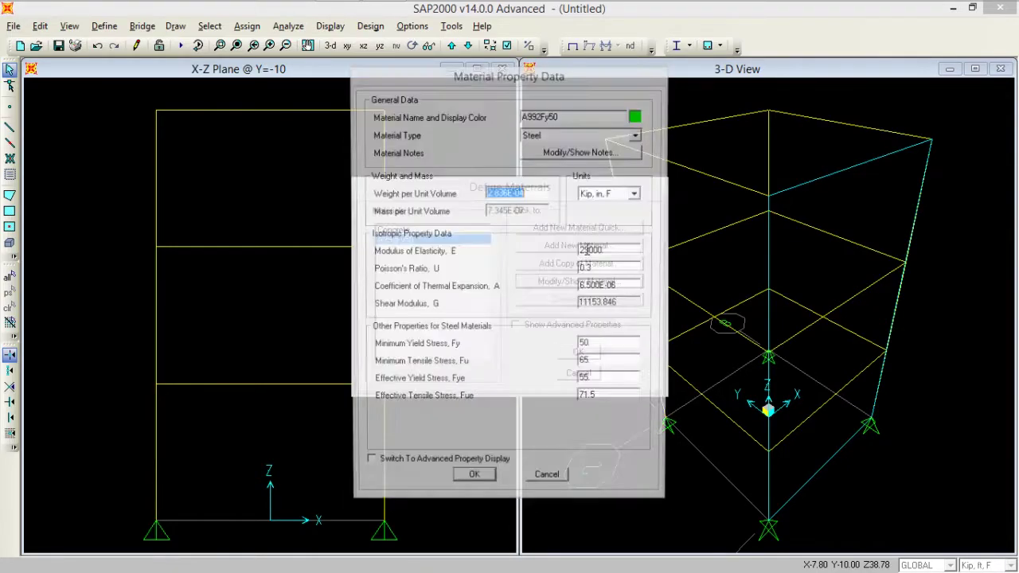
left_click(637, 136)
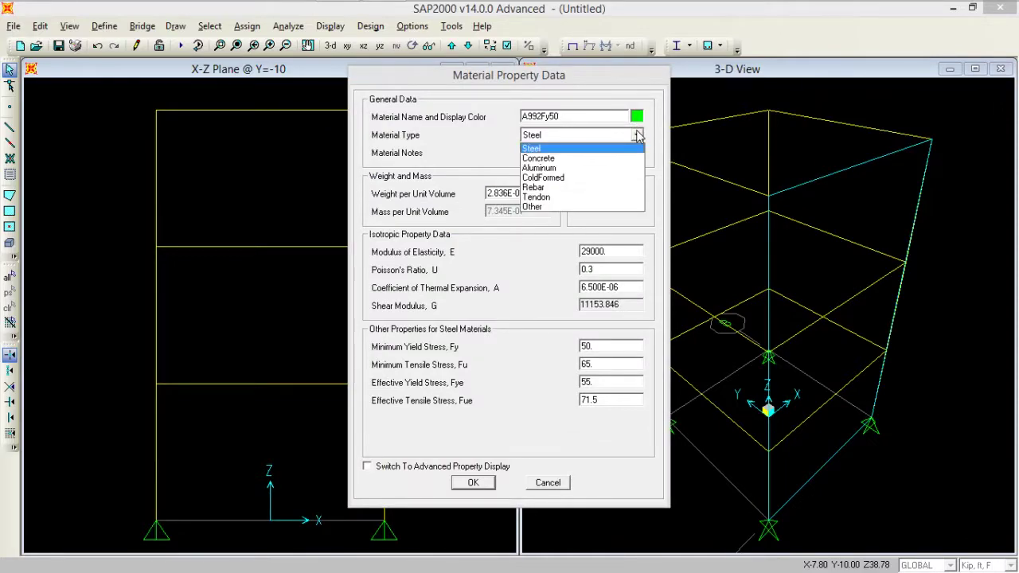
left_click(560, 189)
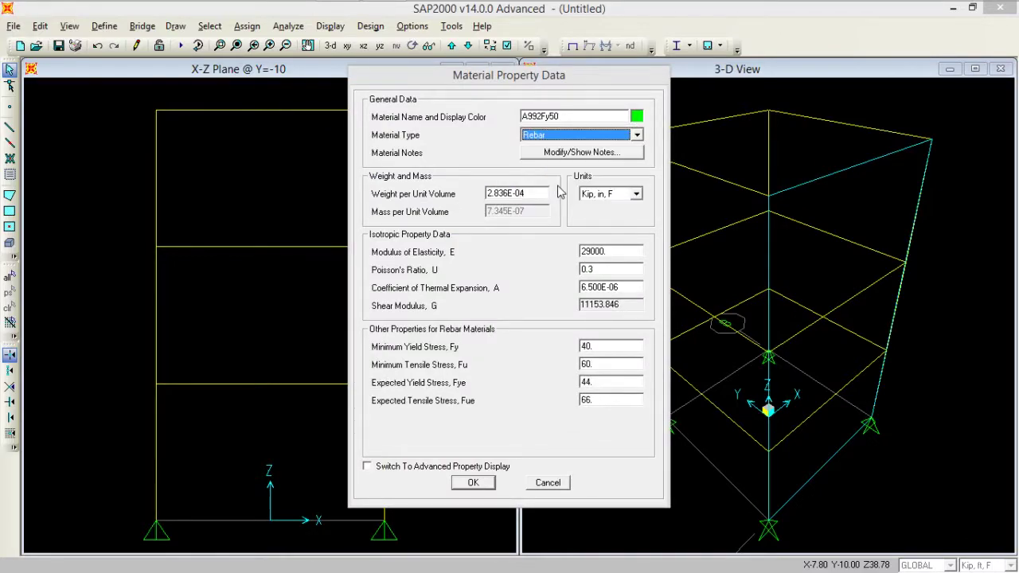
double_click(559, 117)
type("RFT")
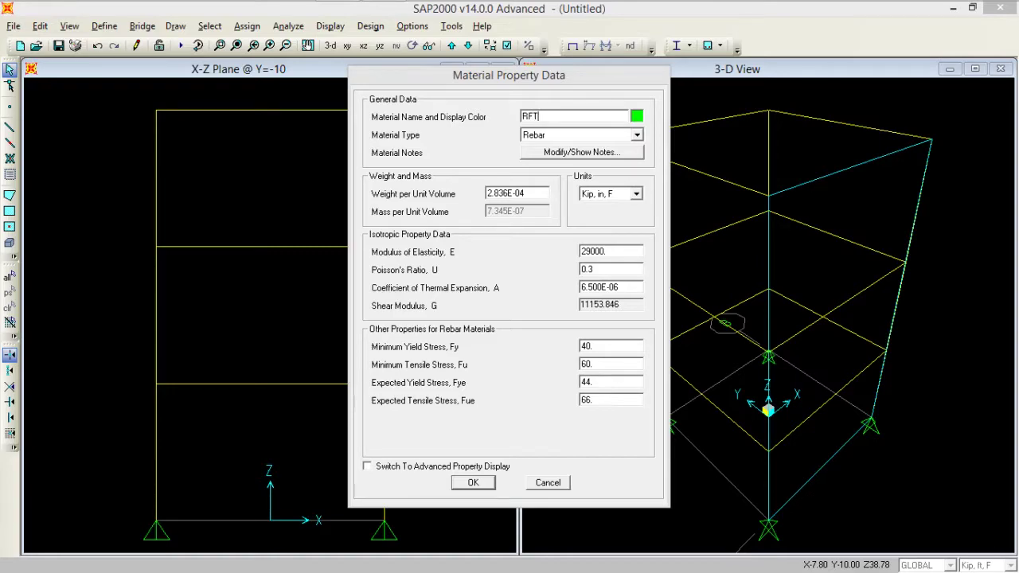
- Set the RFT material's minimum yield stress to 60 and minimum tensile stress to 1.5*60
double_click(605, 250)
double_click(603, 345)
type("60")
double_click(625, 364)
type("1.5*60")
key("Tab")
key("Tab")
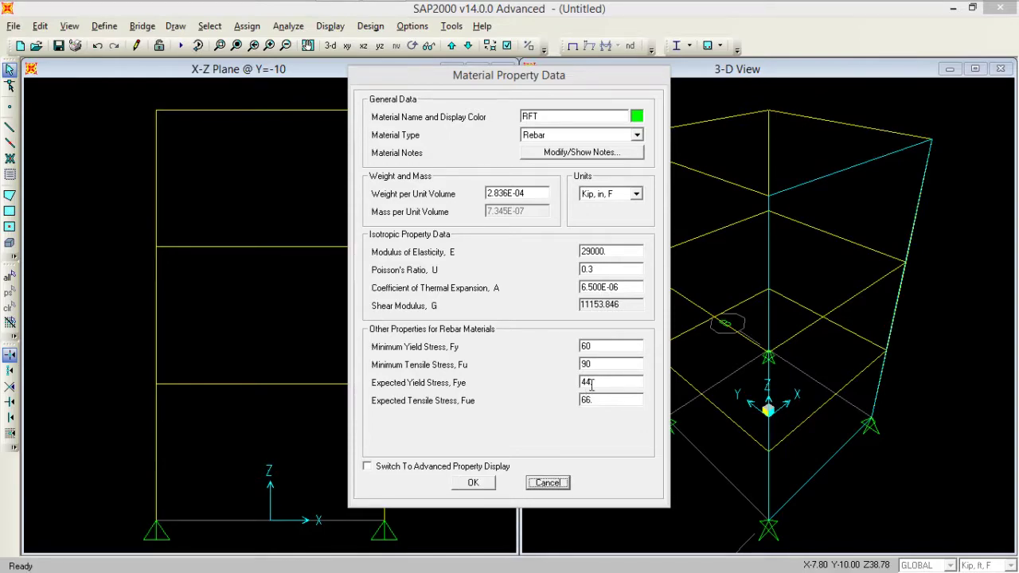
- Set the RFT expected yield stress to 1.1*60 and expected tensile stress to 1.1*90, and accept the material definitions
double_click(590, 383)
type("1.")
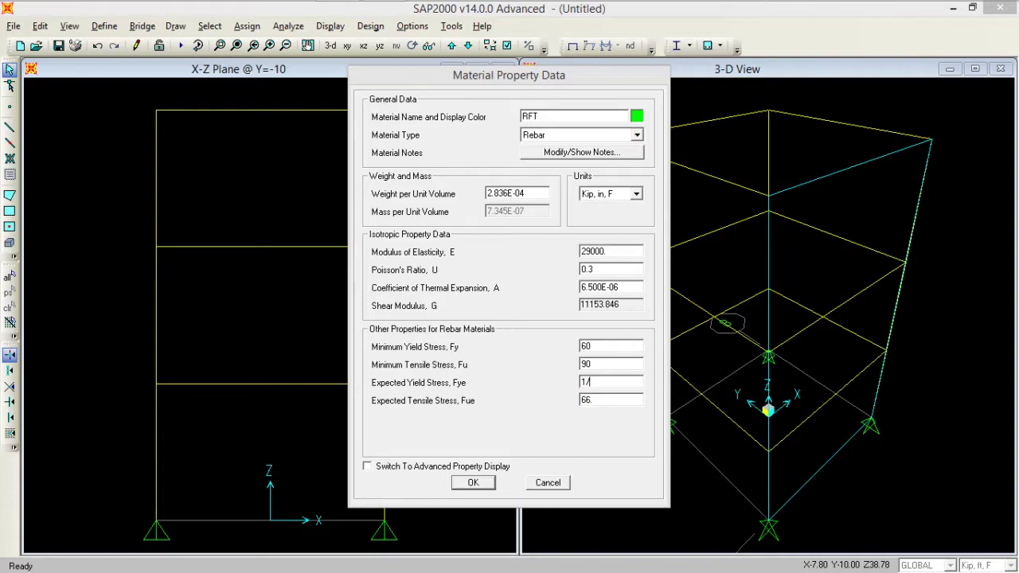
type("1*60")
left_click(593, 402)
type("1.1*90")
double_click(598, 398)
left_click(473, 481)
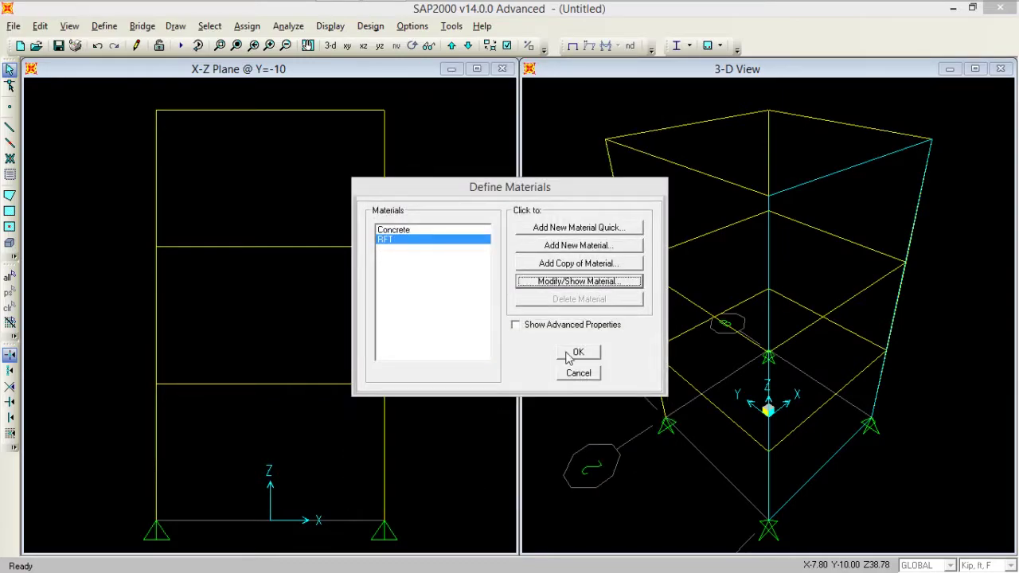
left_click(567, 352)
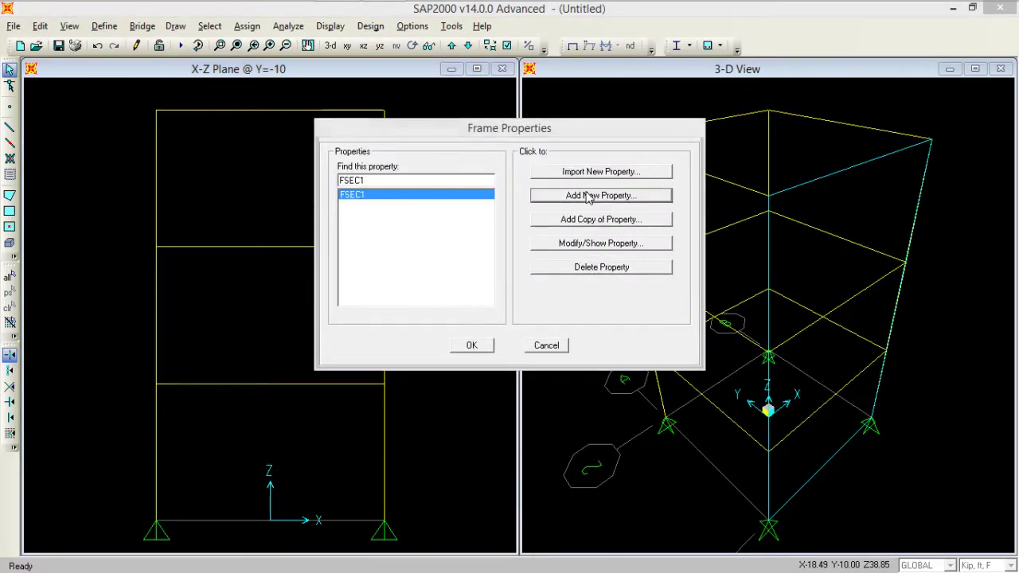
- Add a new rectangular concrete frame section named Col
left_click(587, 197)
left_click(613, 143)
left_click(614, 143)
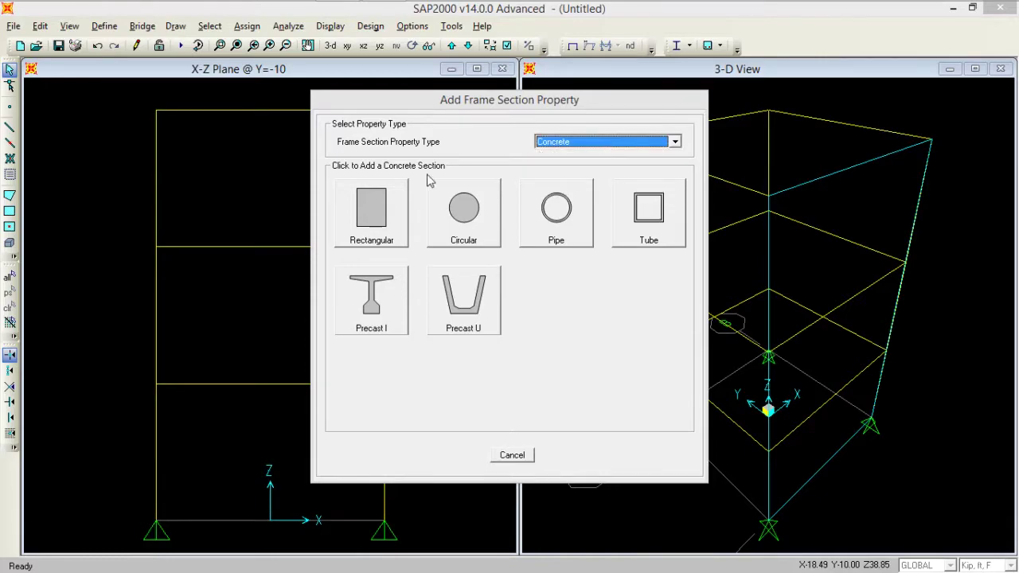
left_click(389, 223)
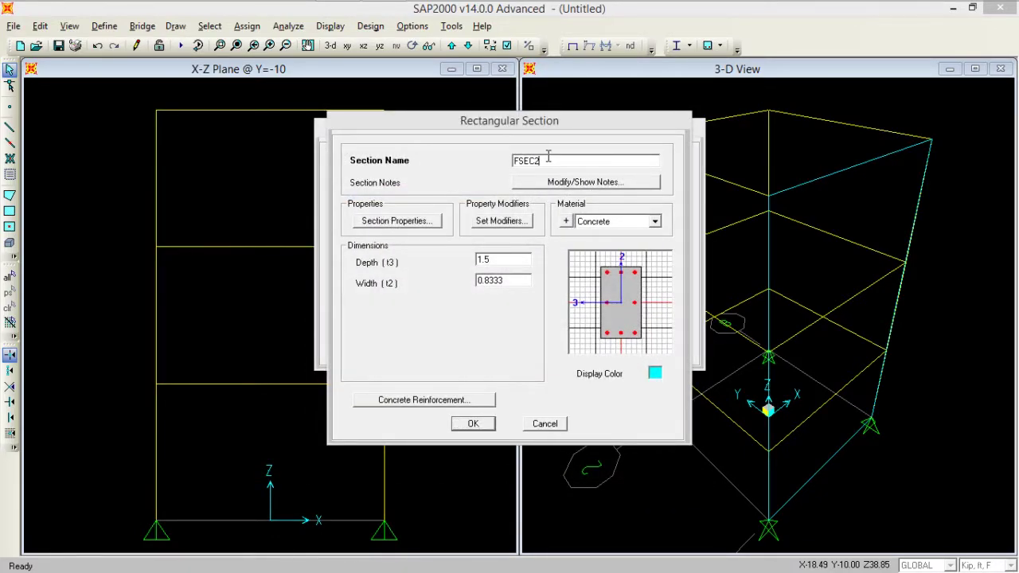
double_click(547, 157)
type("Col")
key("BackSpace")
- Set the Col section's stiffness modifiers for moment of inertia about the 2 and 3 axes to 0.75
left_click(505, 222)
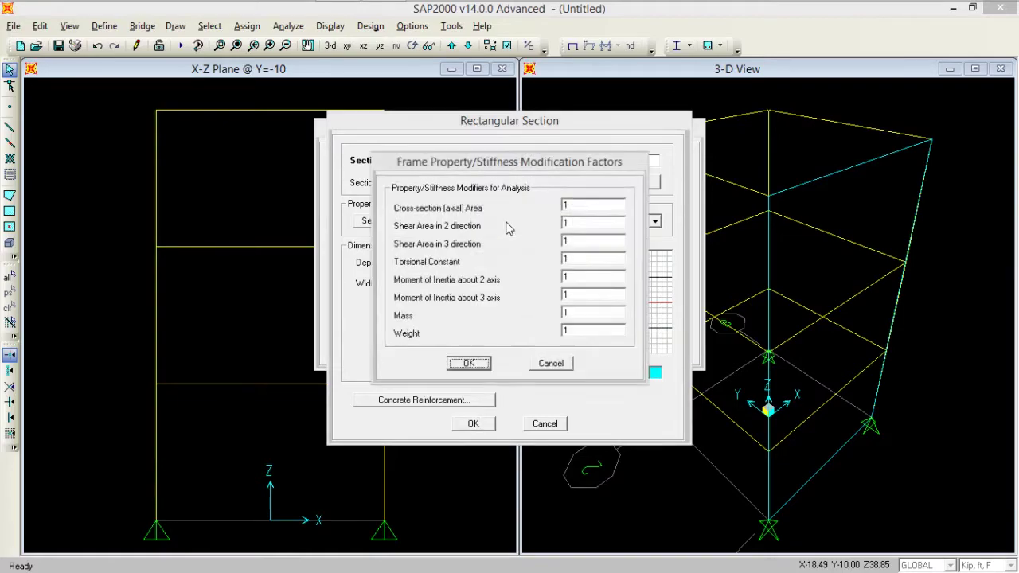
double_click(569, 279)
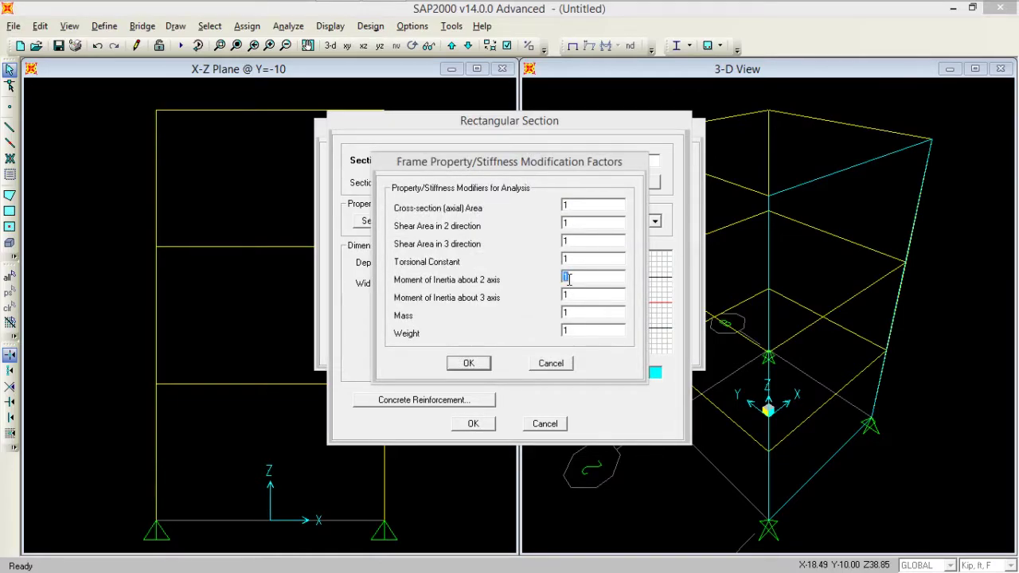
type(".75")
double_click(588, 296)
type(".75")
left_click(469, 363)
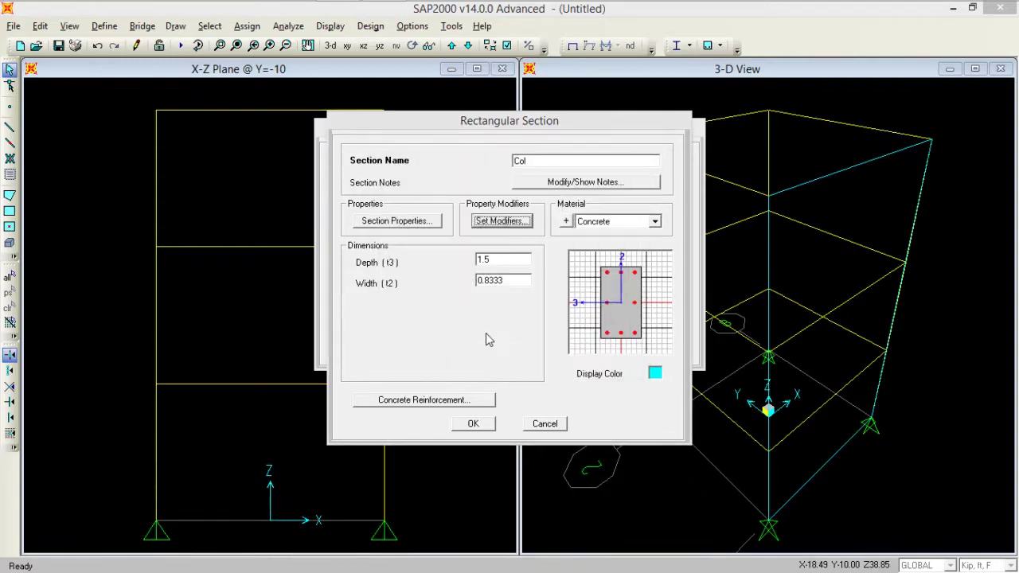
- Set the Col section's depth and width to 1 ft each
double_click(497, 261)
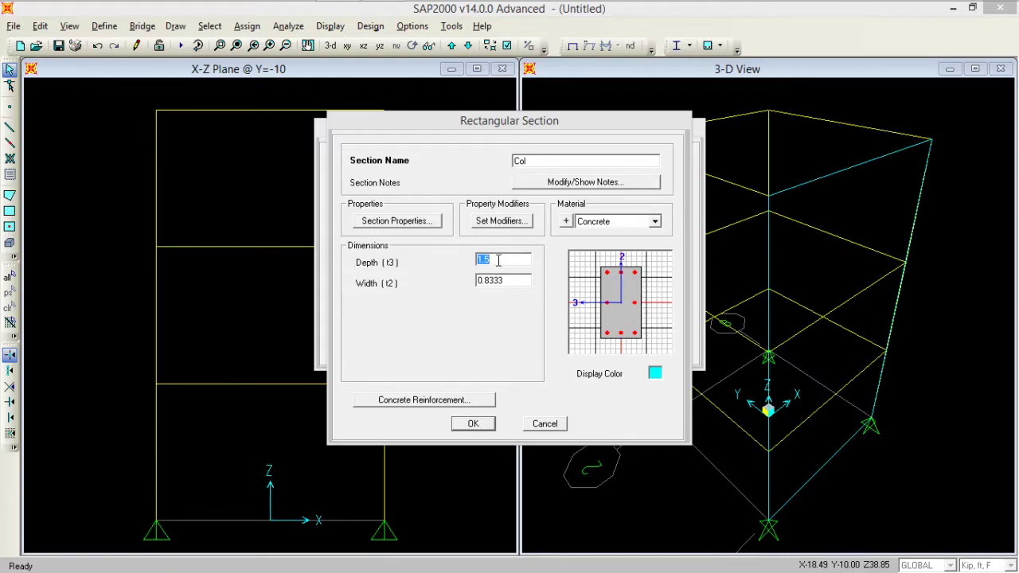
type("1")
double_click(514, 281)
type("1")
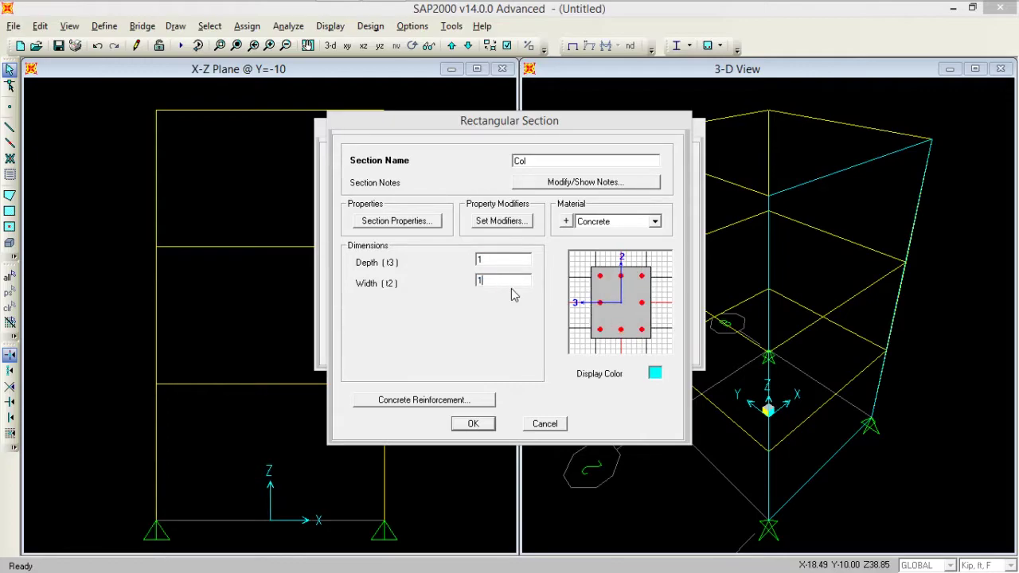
double_click(509, 261)
- Define Col's reinforcement as column design with rectangular configuration, clear cover 2.25/12 ft, and reinforcement to be designed
left_click(474, 399)
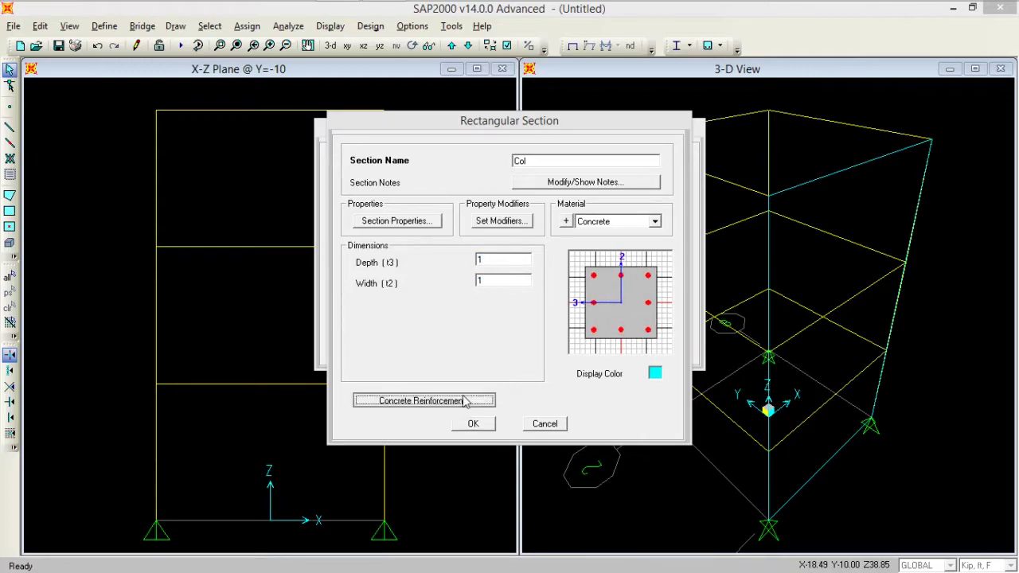
left_click(452, 174)
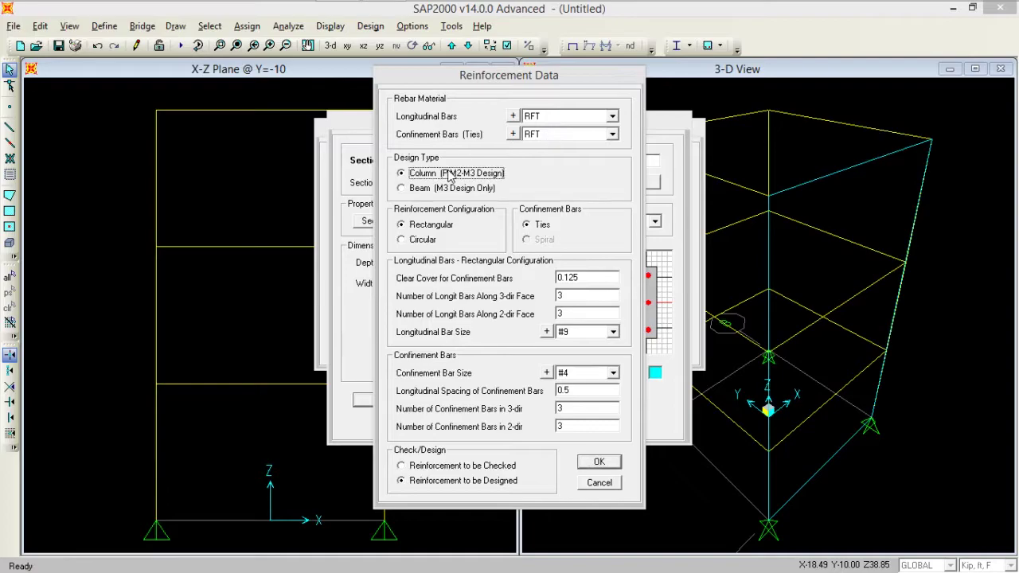
left_click(430, 226)
double_click(575, 279)
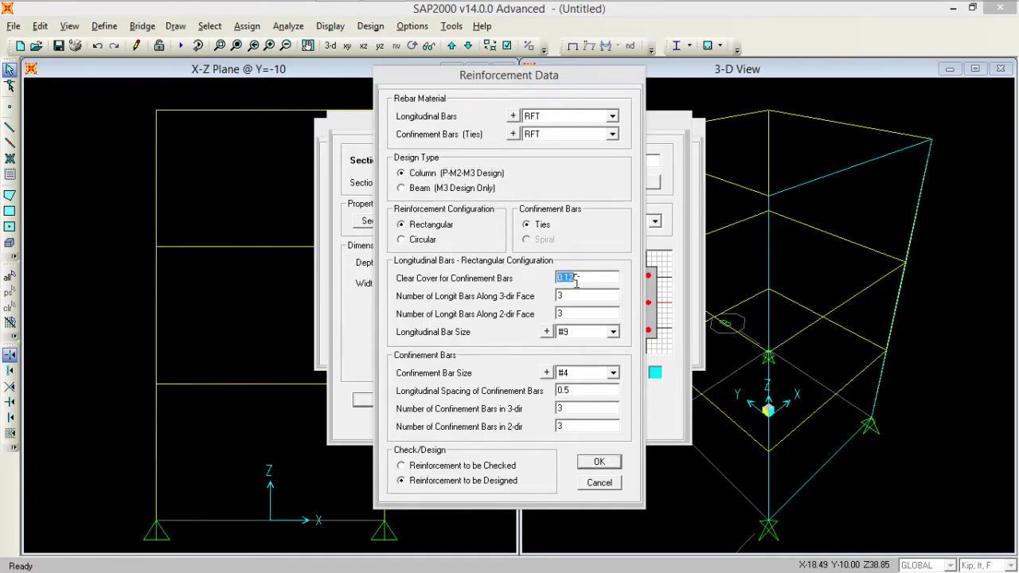
type("2.25/12")
double_click(585, 296)
left_click(470, 481)
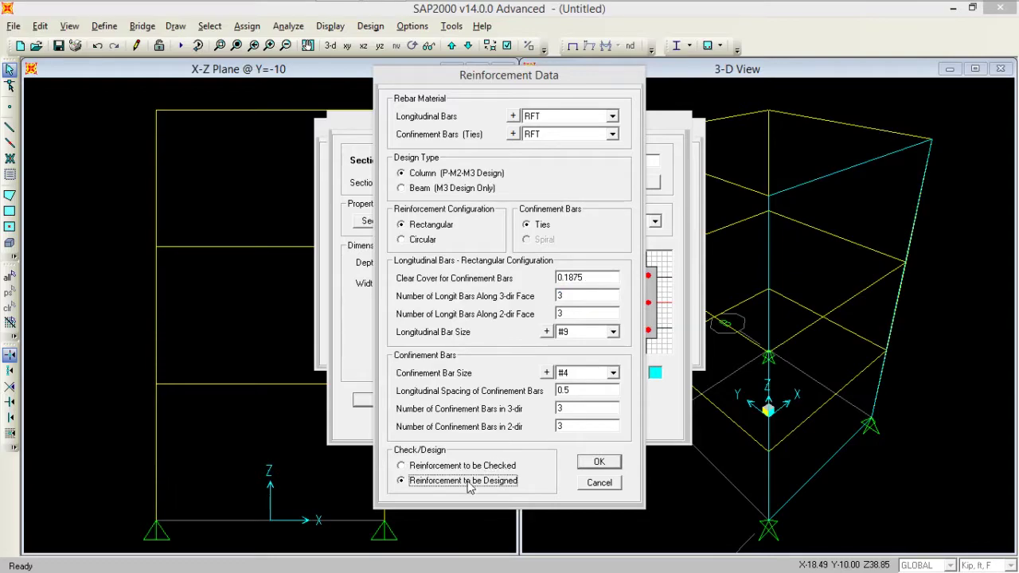
left_click(597, 463)
- Choose Concrete as the Col section's material and accept the section
left_click(606, 229)
left_click(605, 226)
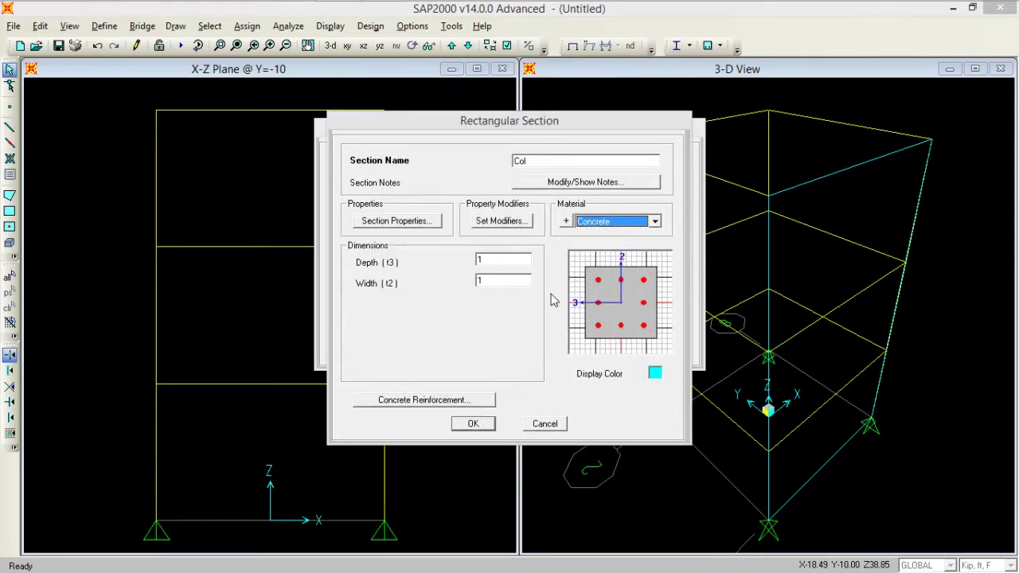
left_click(472, 424)
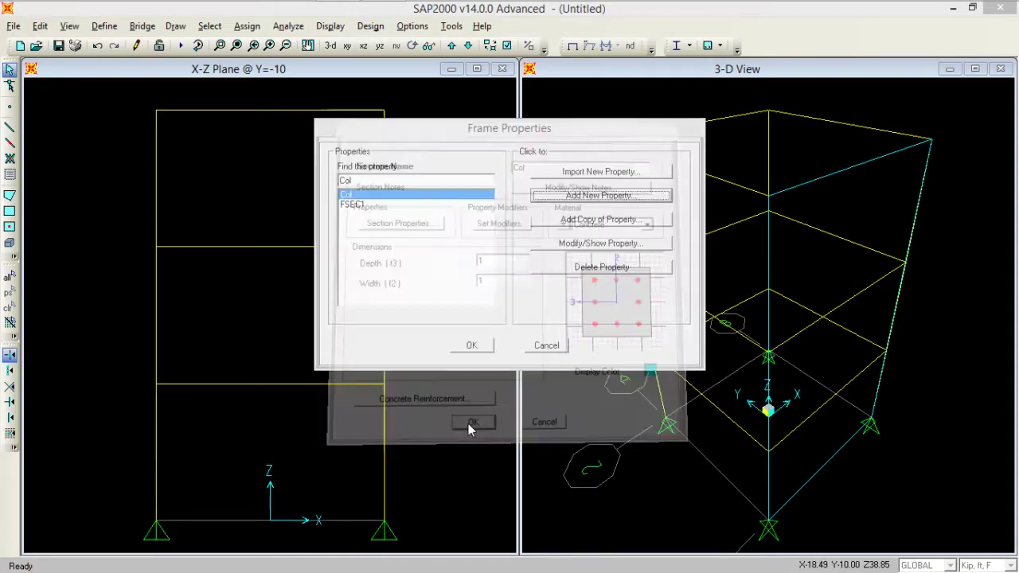
- Add a new rectangular concrete frame section and name it Beam
left_click(592, 197)
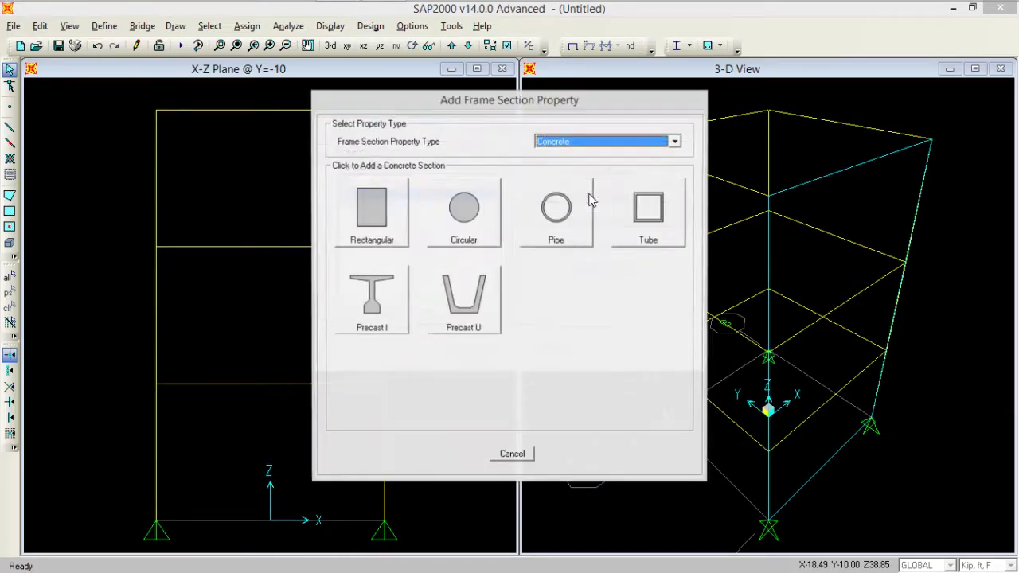
left_click(374, 221)
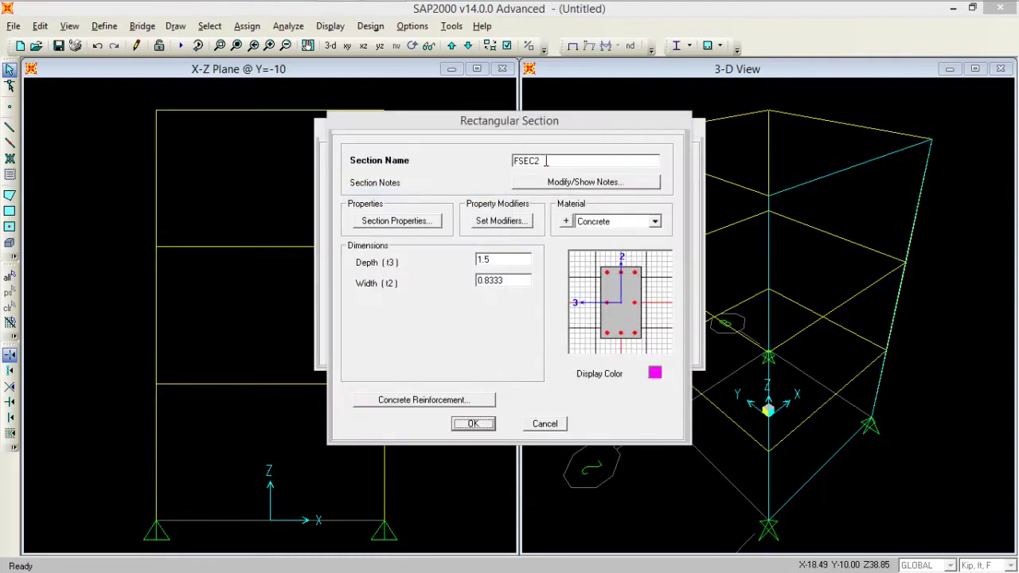
double_click(545, 161)
type("Beam")
- Set the Beam section's stiffness modifier for moment of inertia about the 3 axis to 0.5
left_click(512, 221)
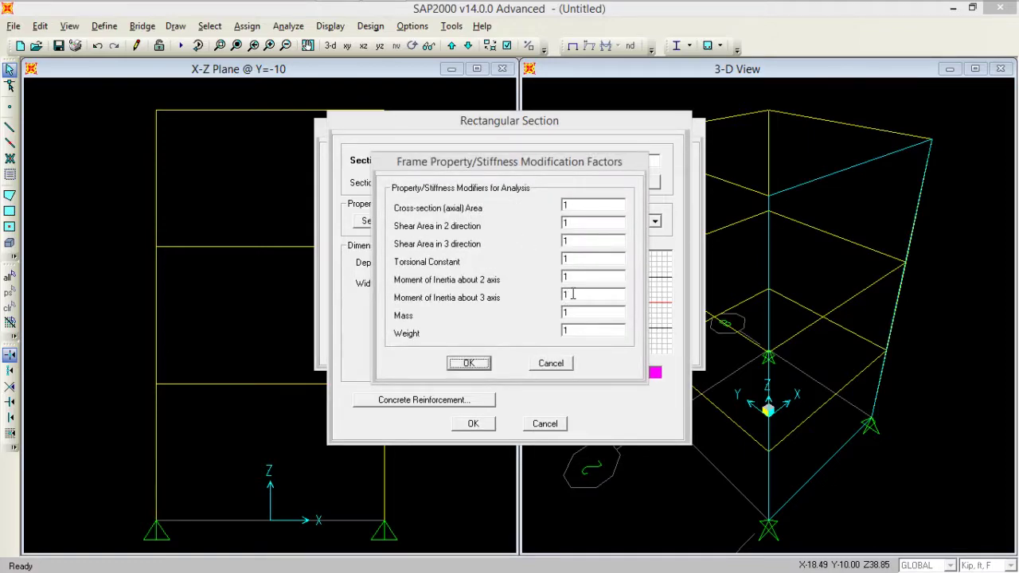
double_click(575, 295)
type(".5")
left_click(476, 369)
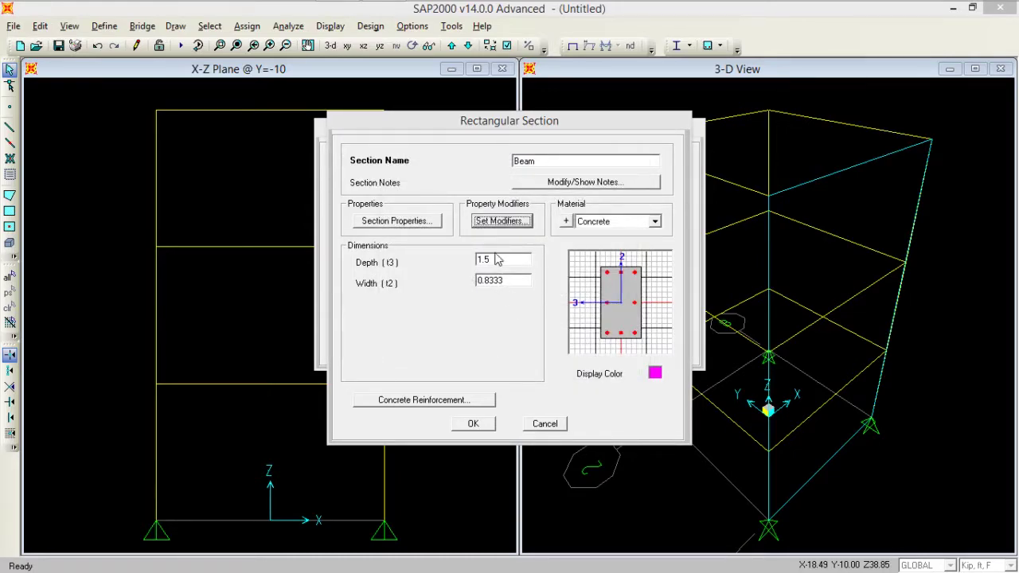
- Set the Beam section's width to 1 ft, keeping the 1.5 ft depth
double_click(493, 259)
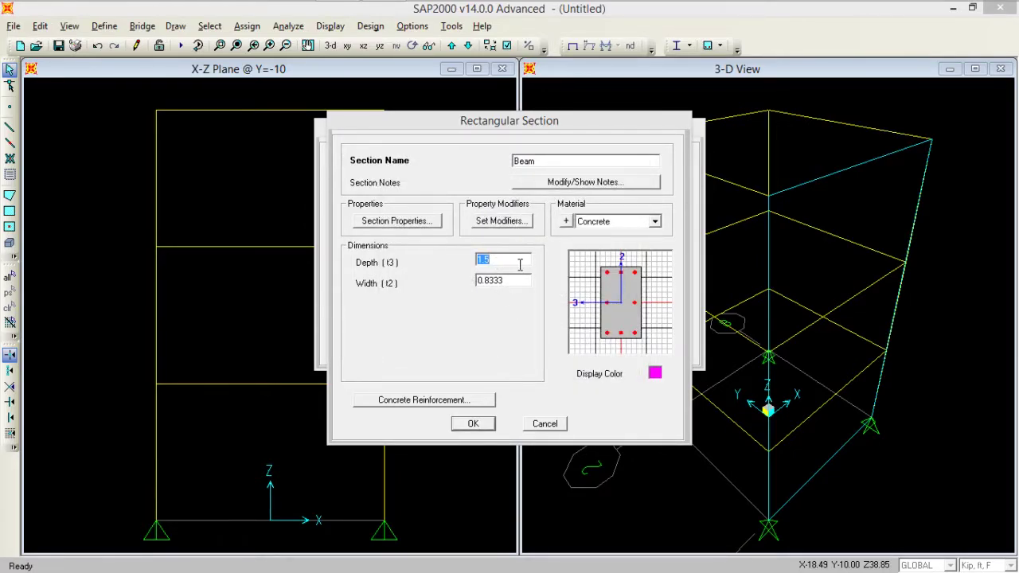
key("Tab")
type("1")
double_click(512, 262)
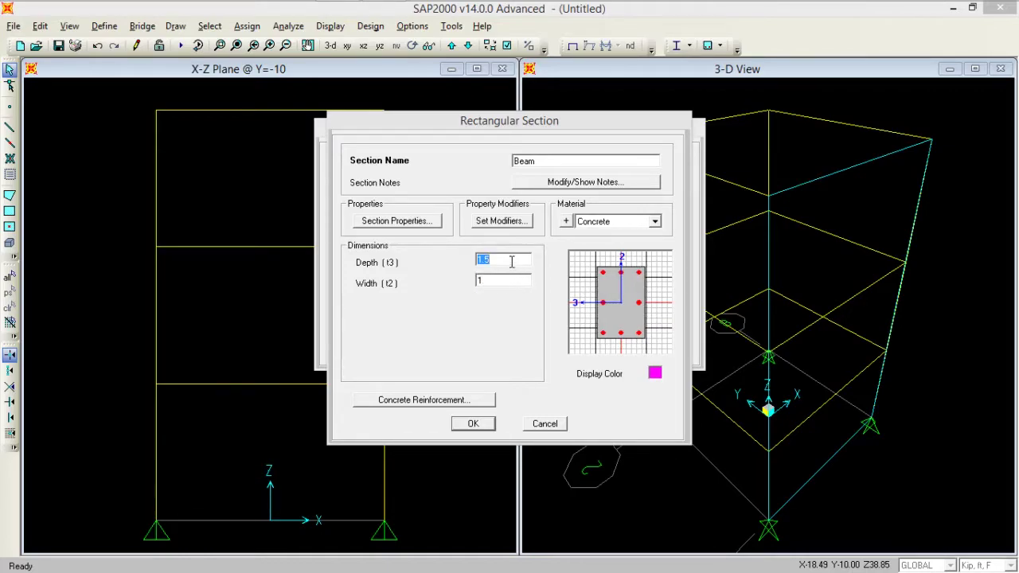
- Define Beam's reinforcement as beam design (M3 only), with a top concrete cover to the longitudinal rebar center of 2.25/12 ft
left_click(483, 402)
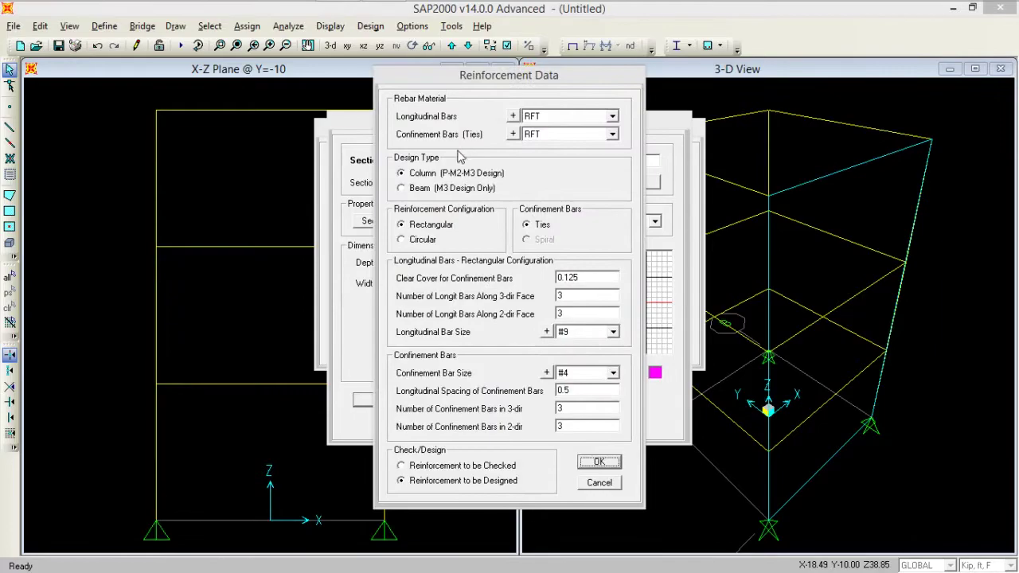
left_click(431, 190)
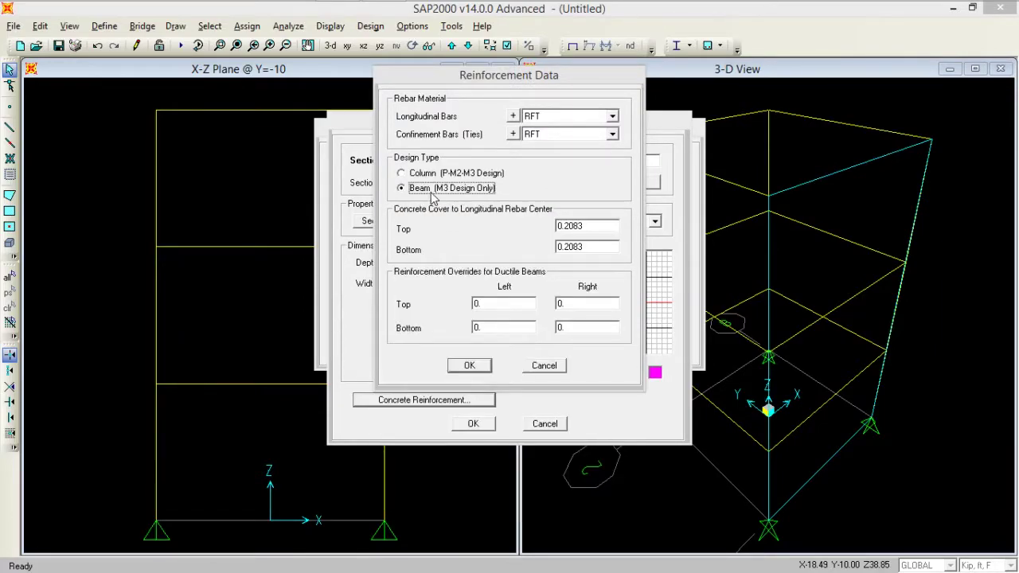
double_click(580, 227)
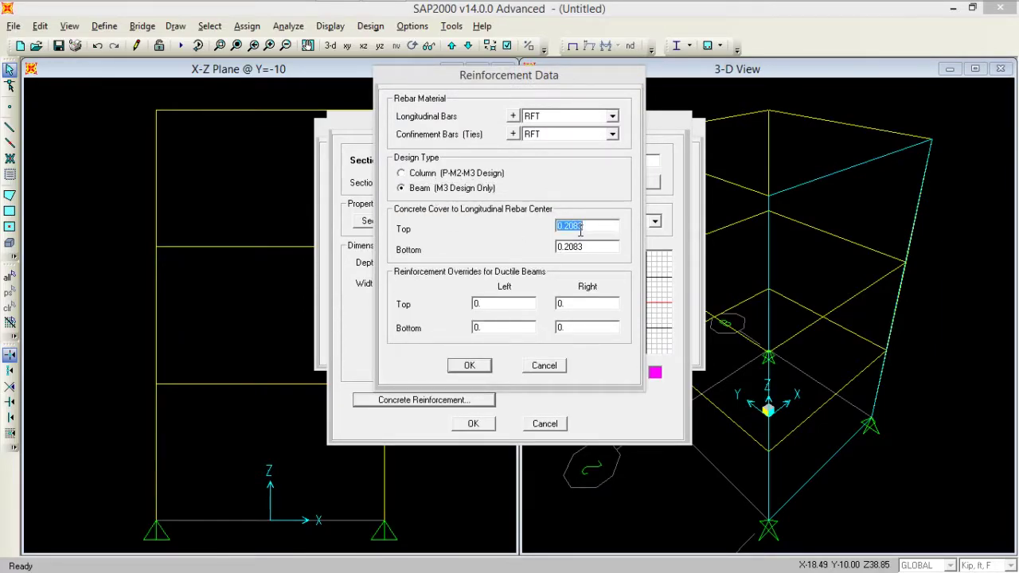
type("2.25/12")
double_click(592, 246)
key("BackSpace")
left_click(470, 365)
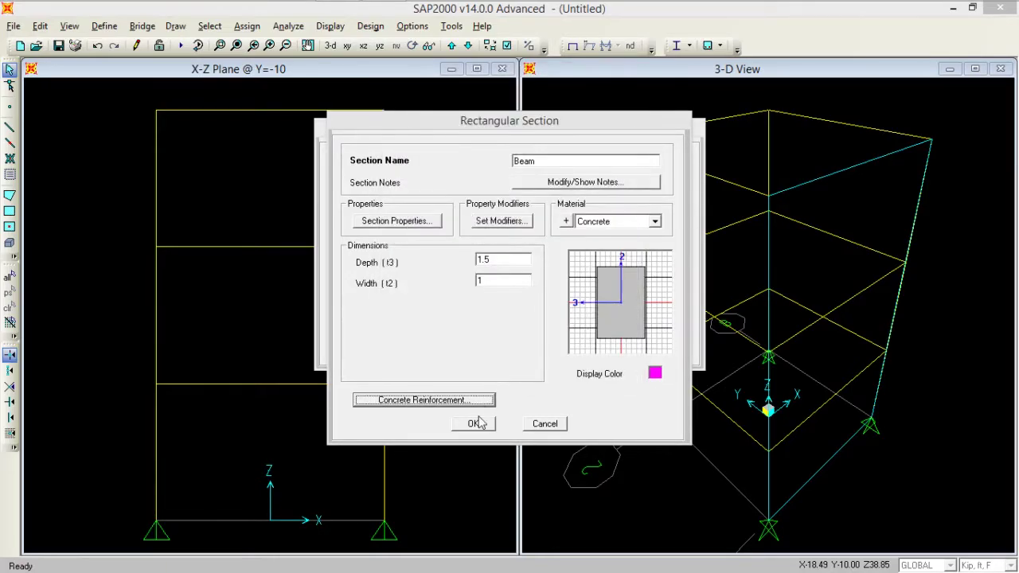
- Choose Concrete as the Beam section's material, accept the section and finish defining frame properties
left_click(618, 224)
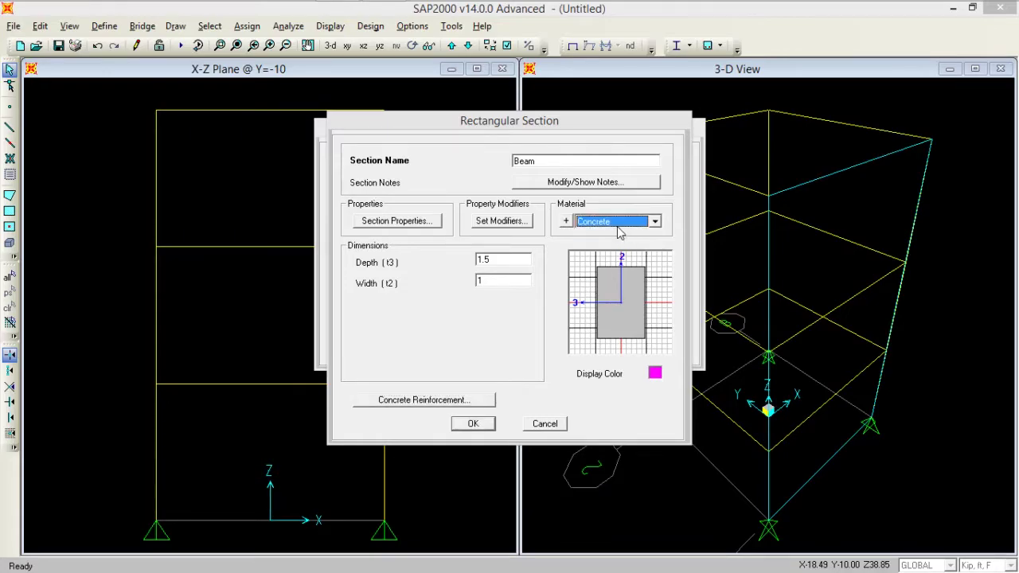
left_click(473, 424)
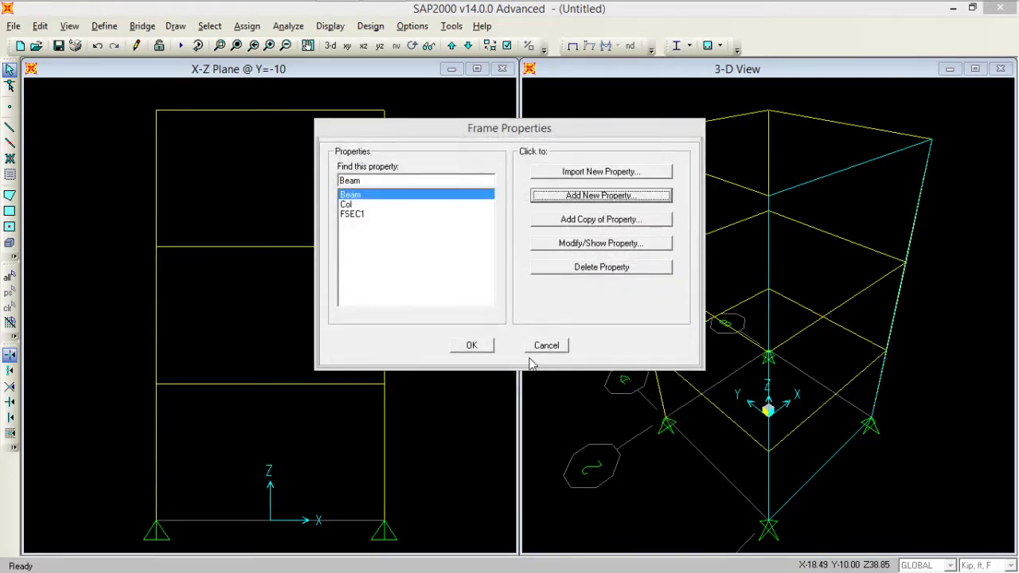
left_click(492, 347)
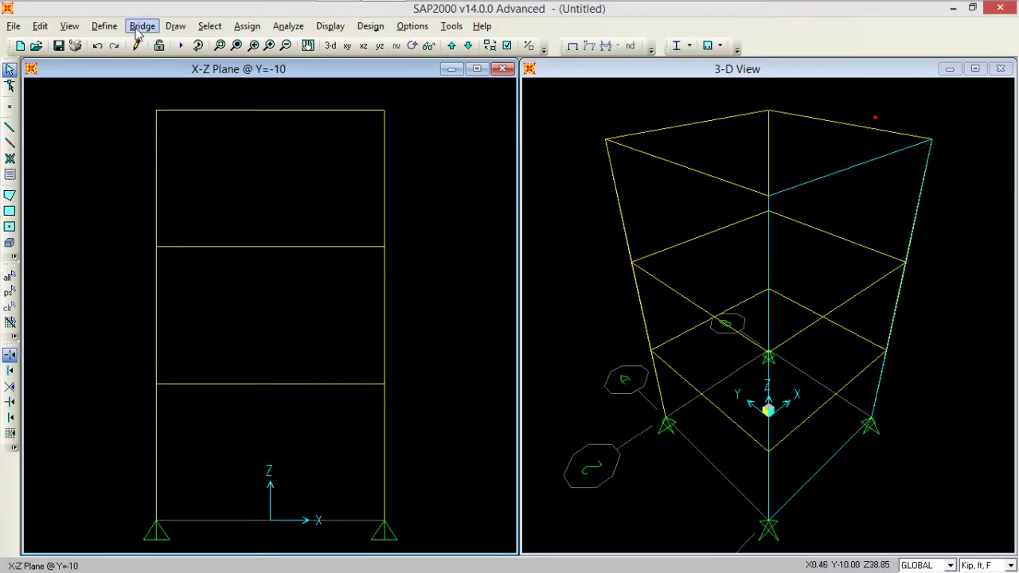
left_click(69, 26)
mouse_move(104, 26)
mouse_move(151, 64)
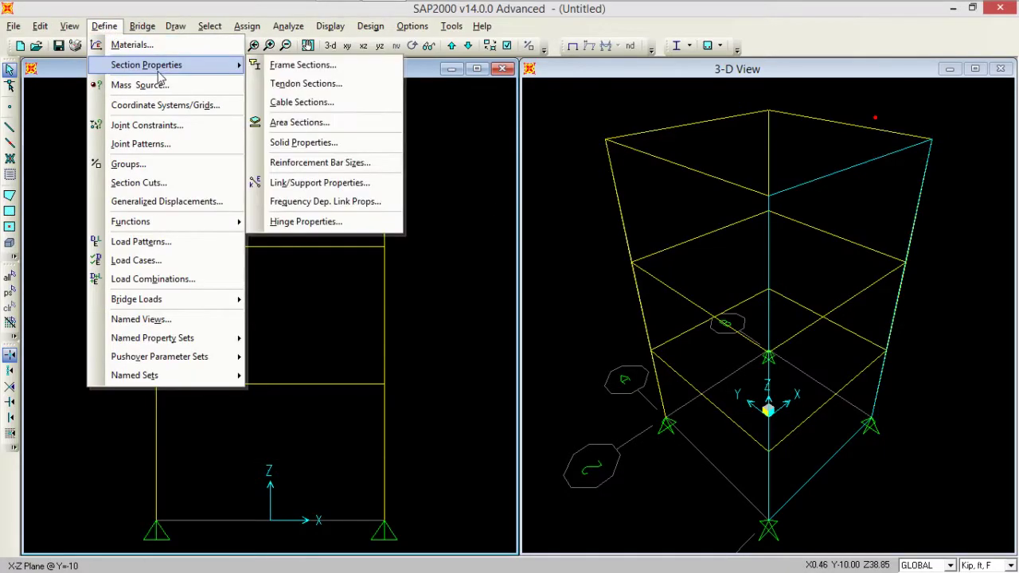
left_click(310, 65)
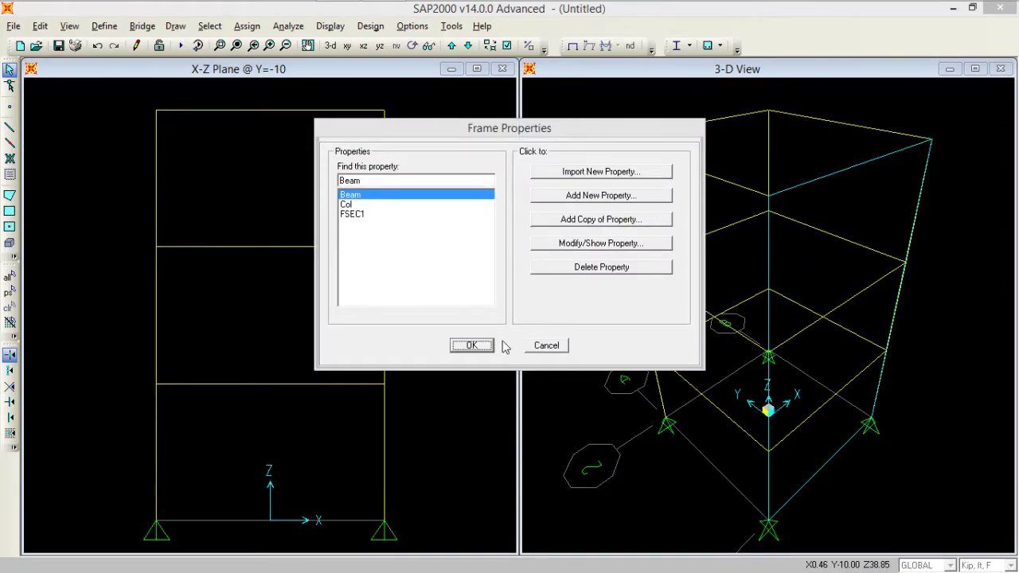
left_click(471, 344)
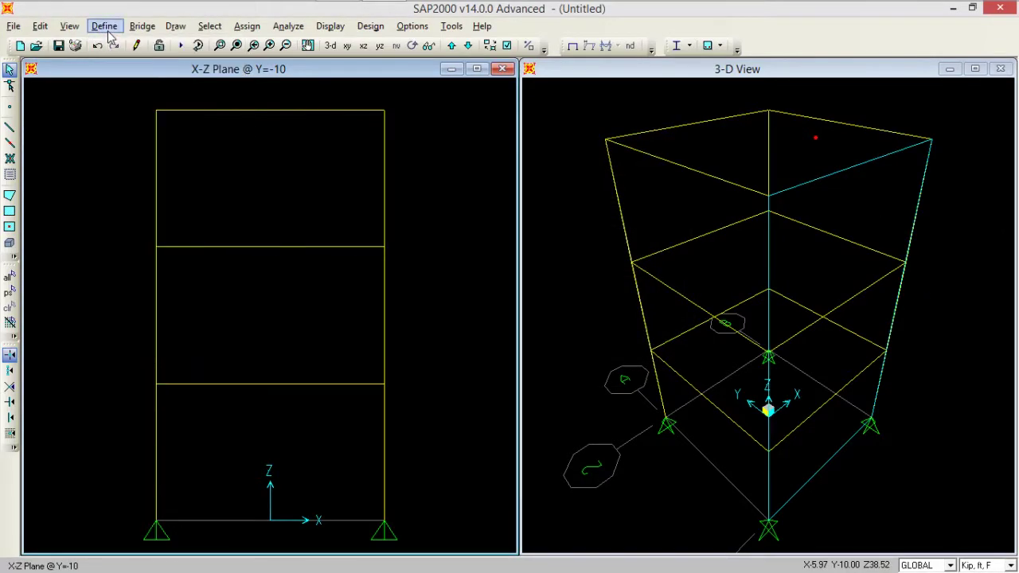
- Add a new area section of type Shell and name it Slab
left_click(104, 25)
mouse_move(136, 68)
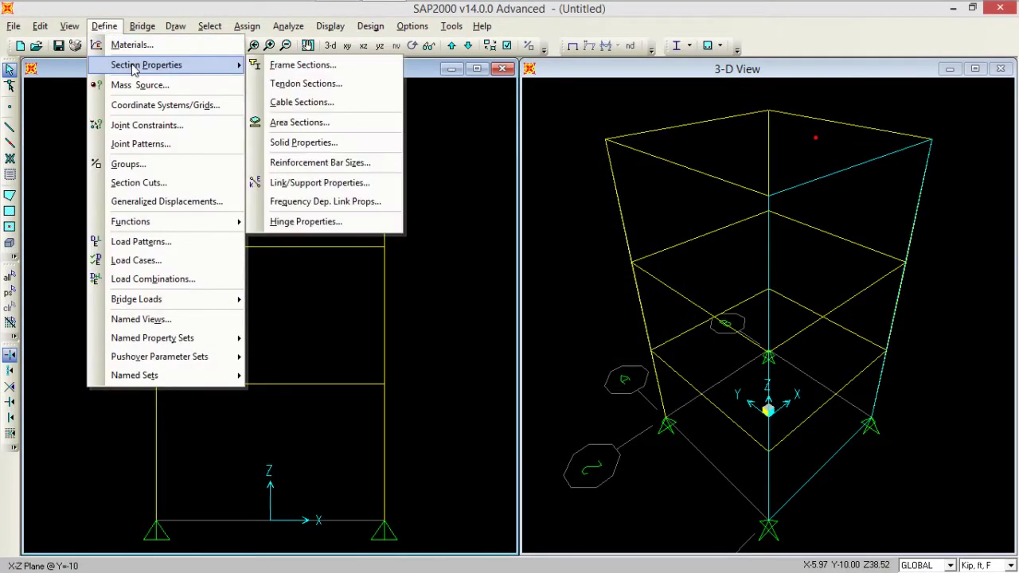
left_click(270, 123)
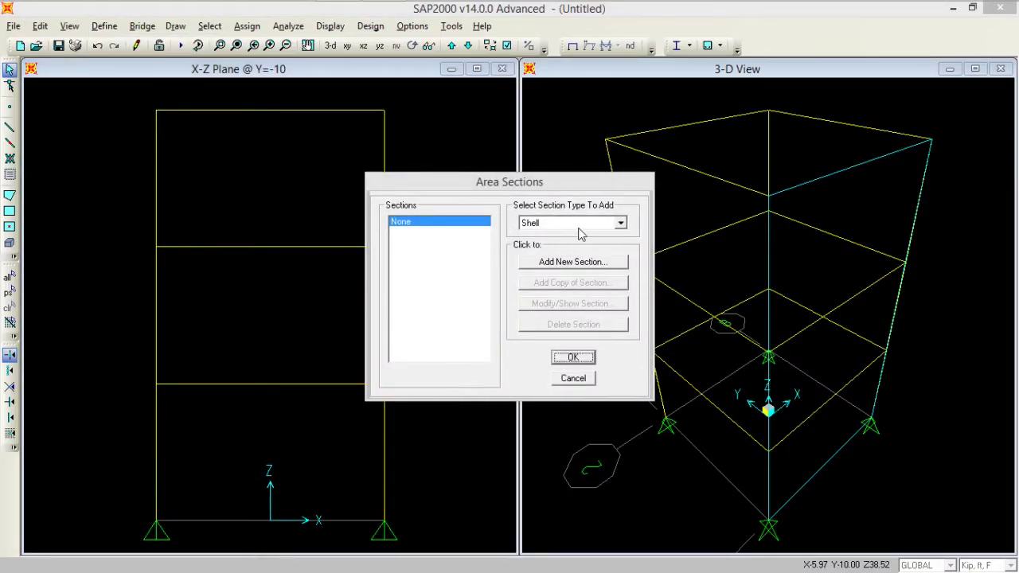
left_click(580, 224)
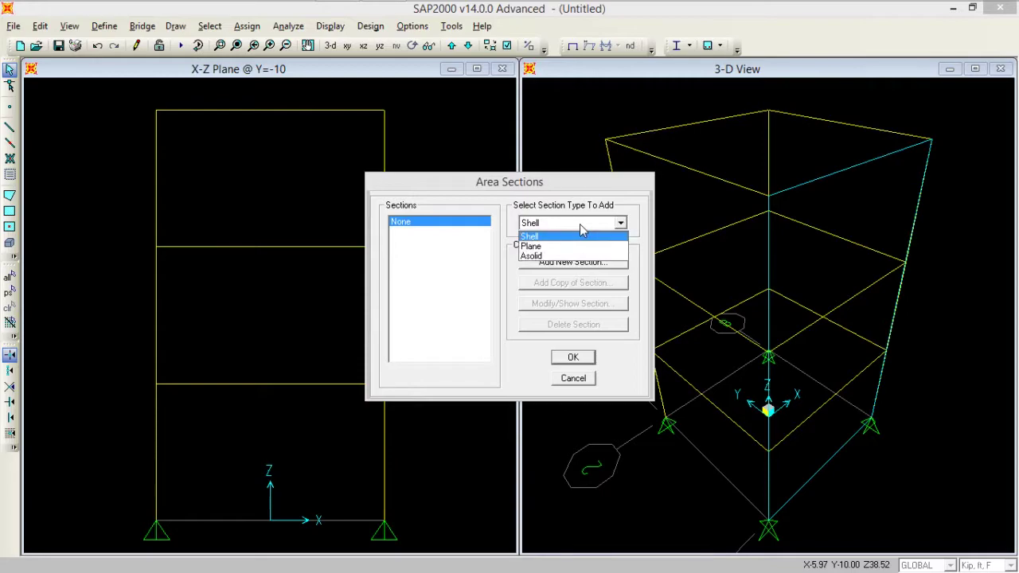
left_click(580, 225)
left_click(575, 262)
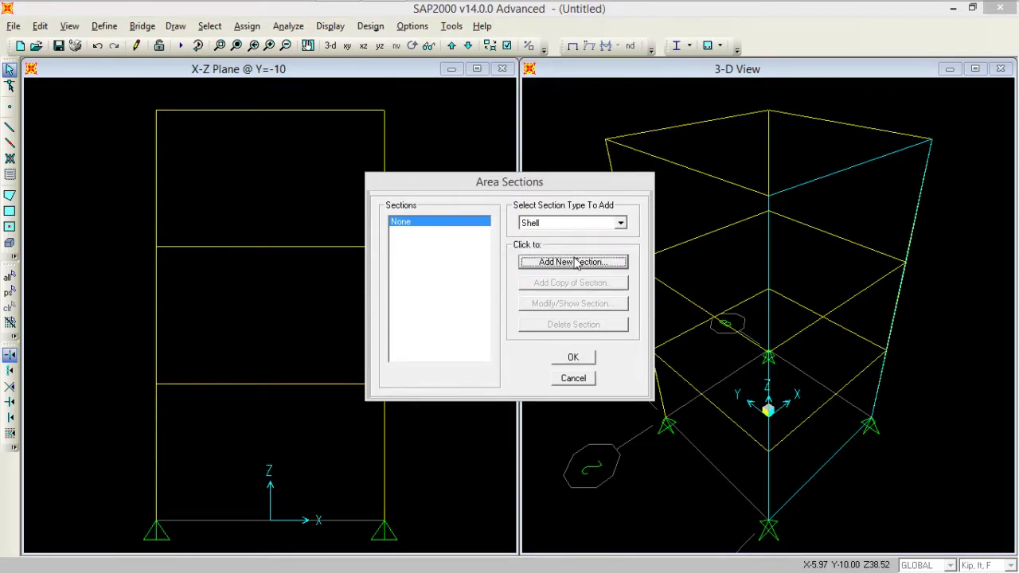
double_click(560, 114)
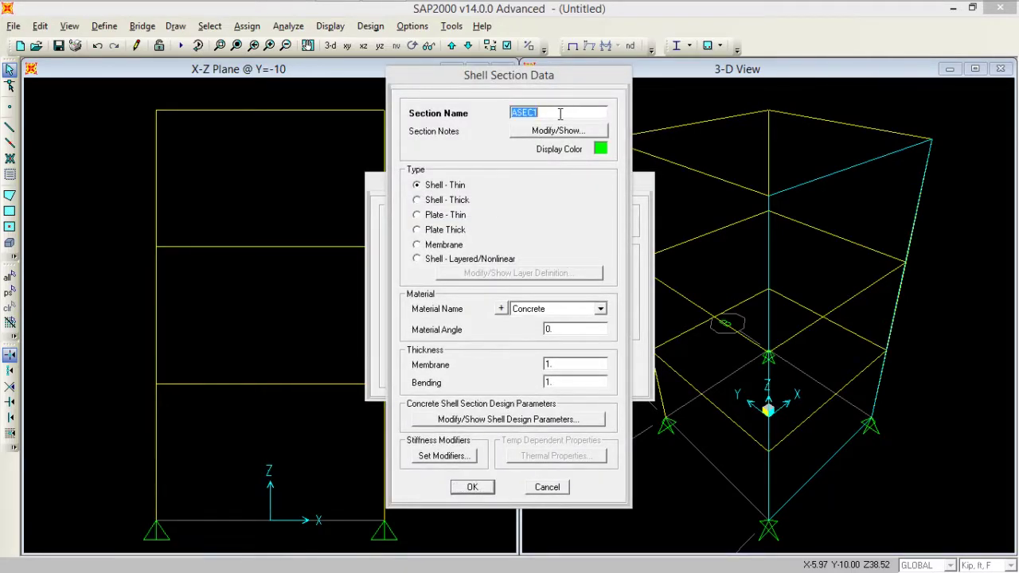
type("s")
- Set the Slab section's type to Shell - Thin and its material to Concrete
left_click(436, 188)
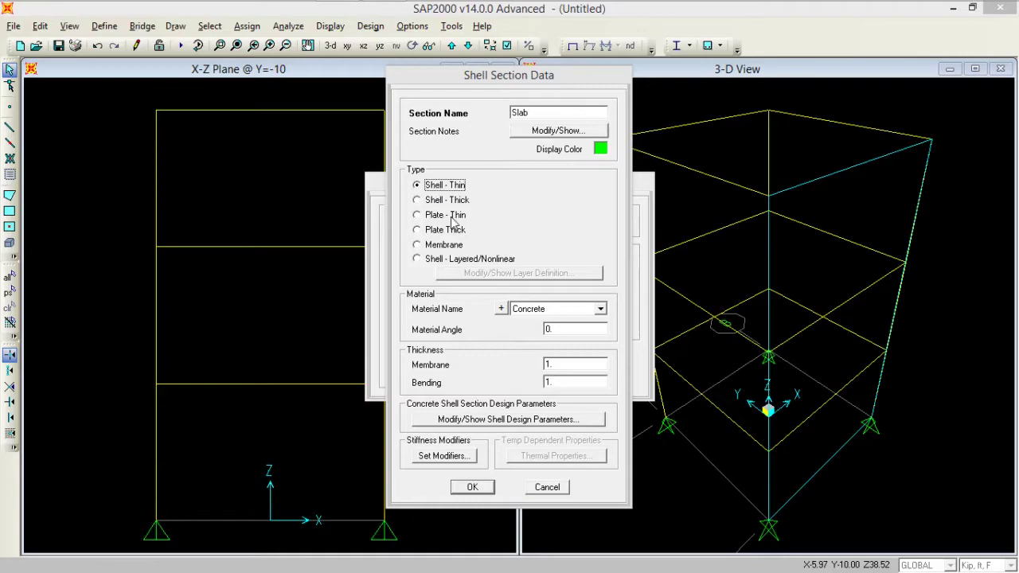
left_click(546, 311)
left_click(546, 311)
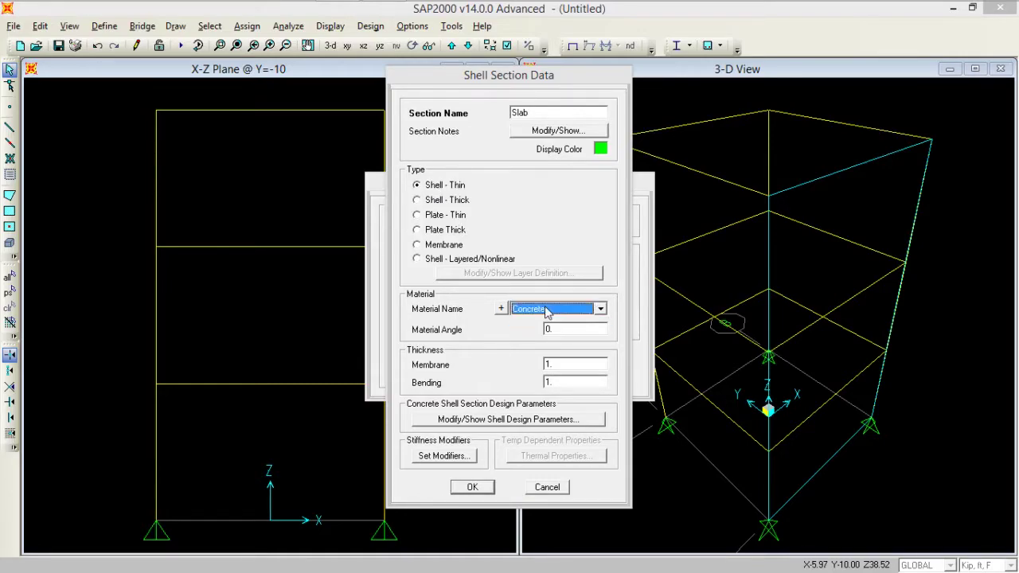
- Set the Slab section's membrane thickness to 6/12 ft
left_click(556, 363)
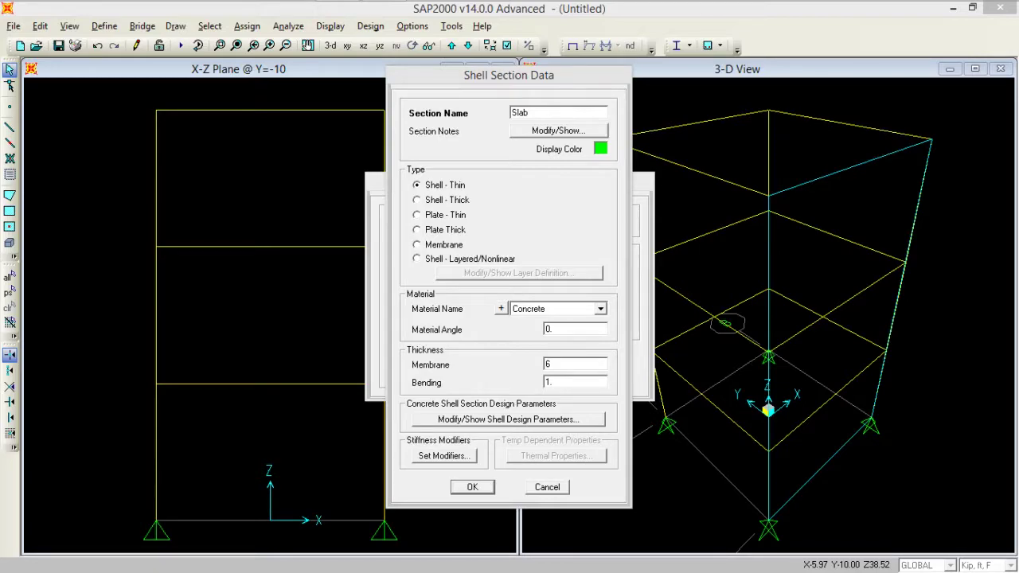
type("6/12")
left_click(570, 382)
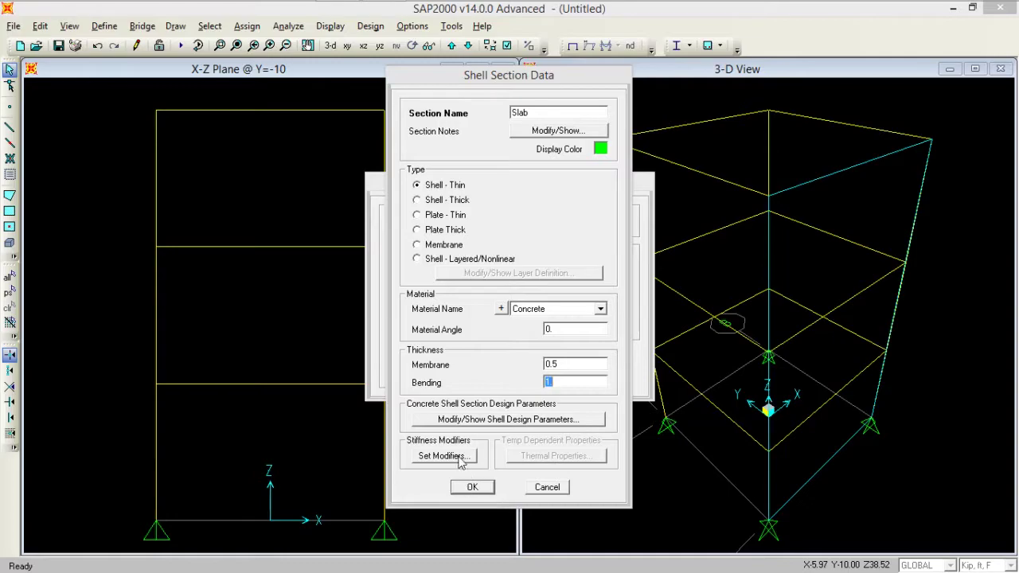
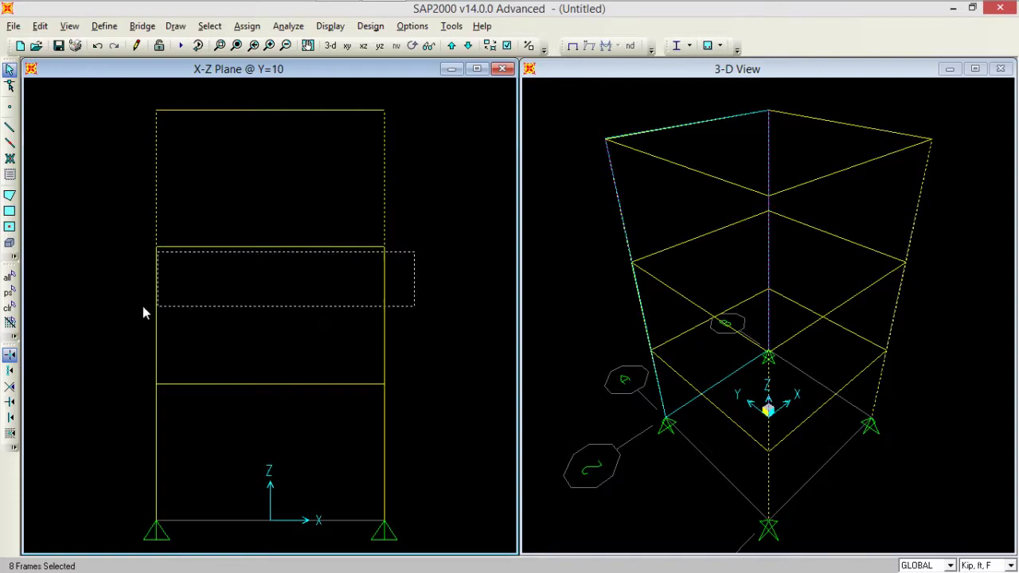
- Add the ground-story columns of the Y=10 frame to the selection and assign the Col section to all selected columns
left_click_drag(439, 439, 132, 457)
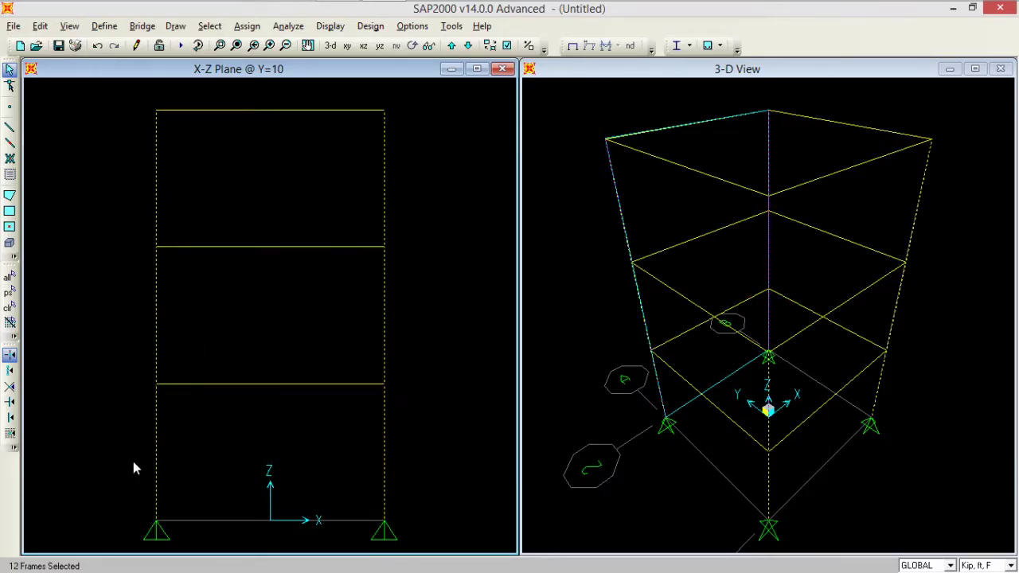
left_click(550, 263)
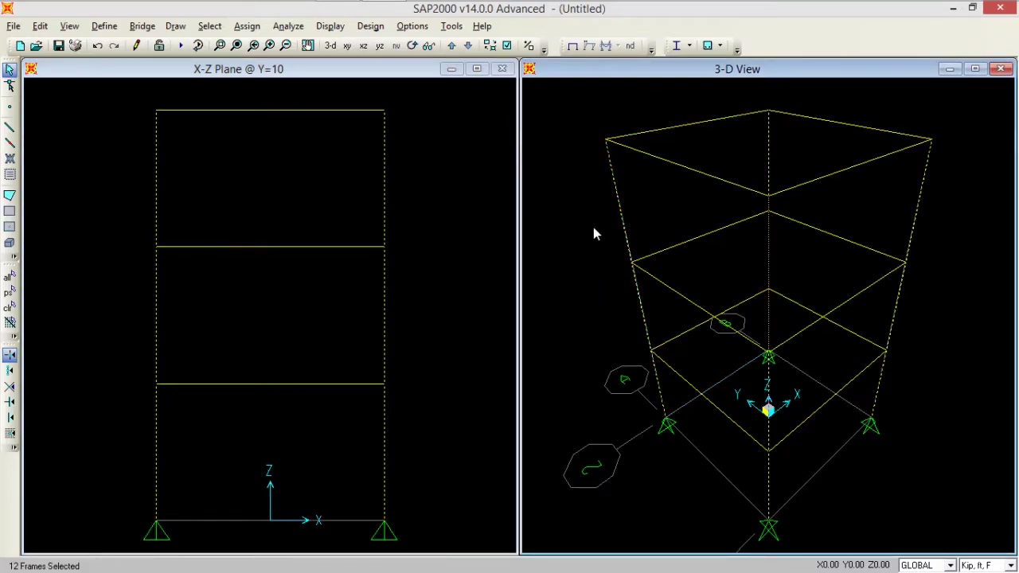
left_click(247, 27)
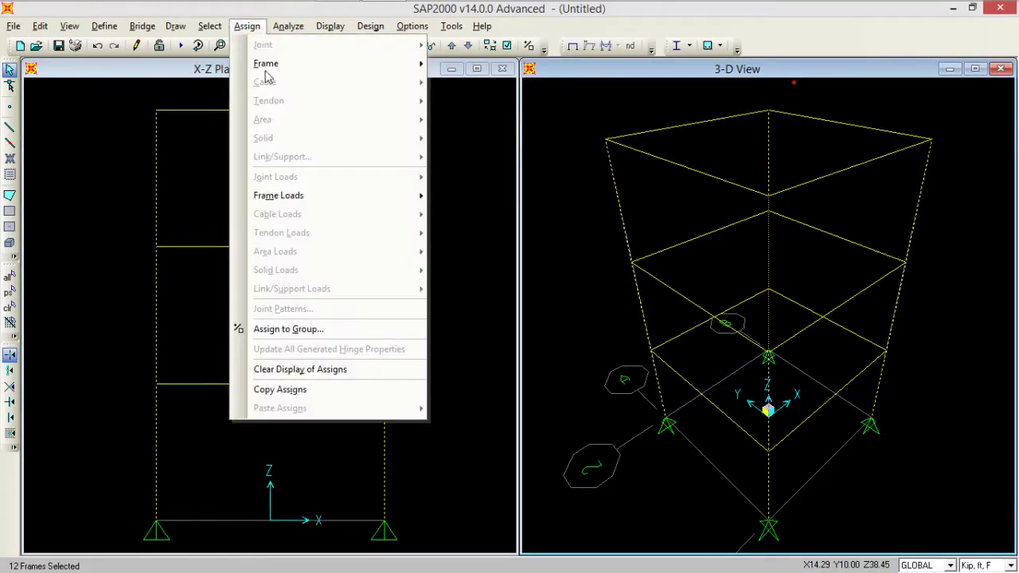
mouse_move(311, 73)
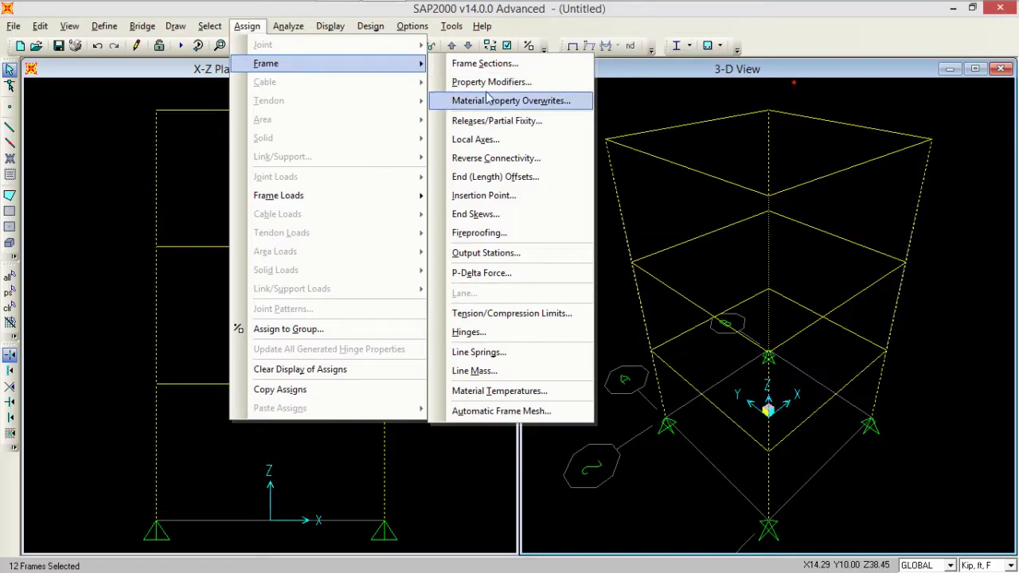
left_click(485, 63)
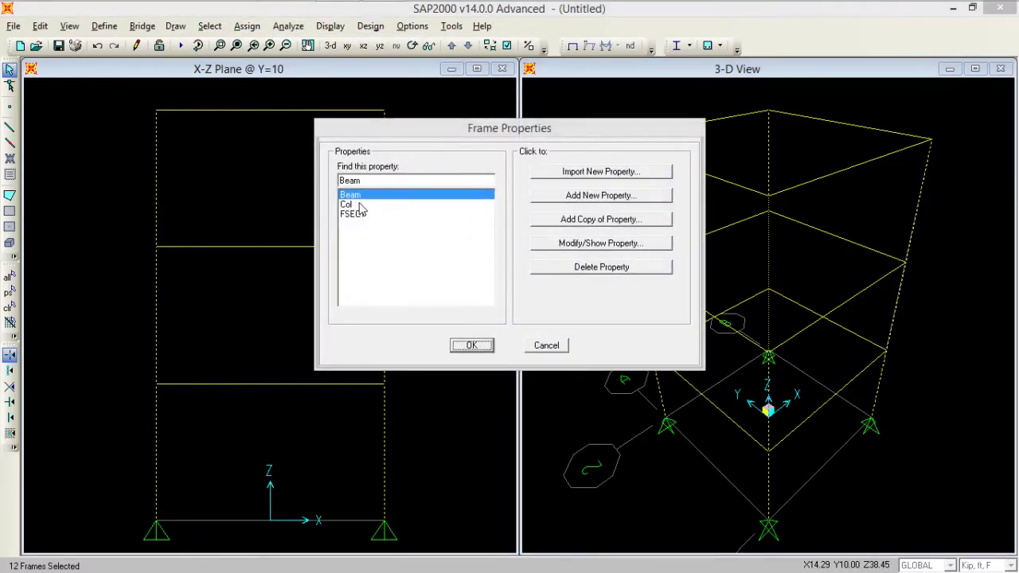
left_click(360, 205)
left_click(471, 345)
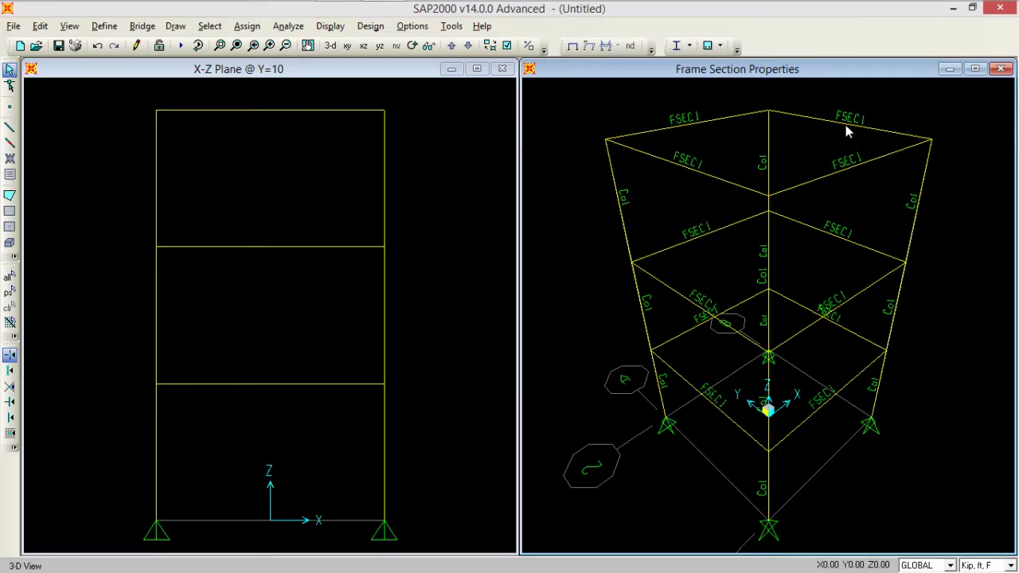
- Replace the X-Z elevation with the X-Y plan view at Z=36, keeping the 3-D view with section labels alongside
left_click(347, 48)
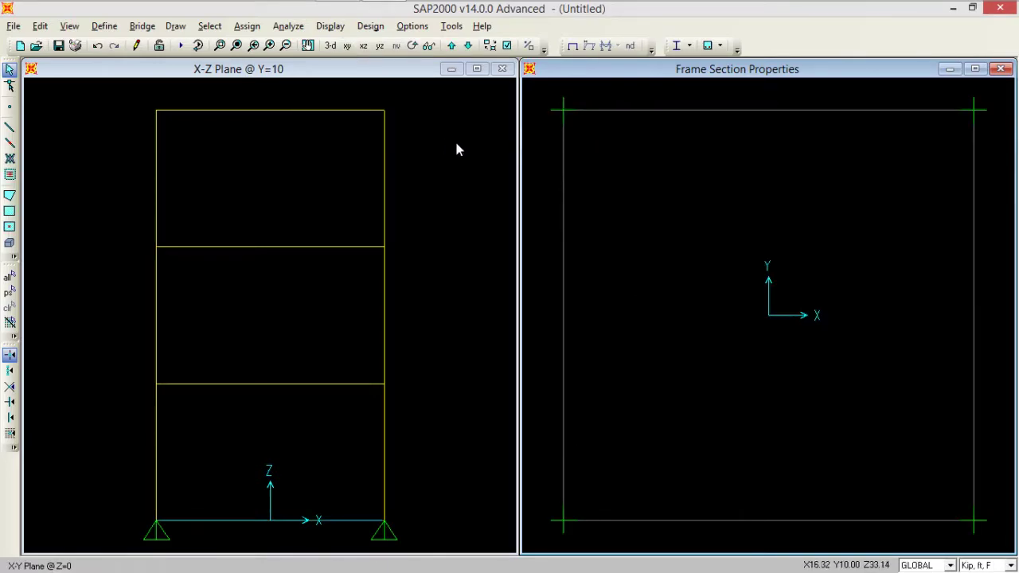
left_click(330, 46)
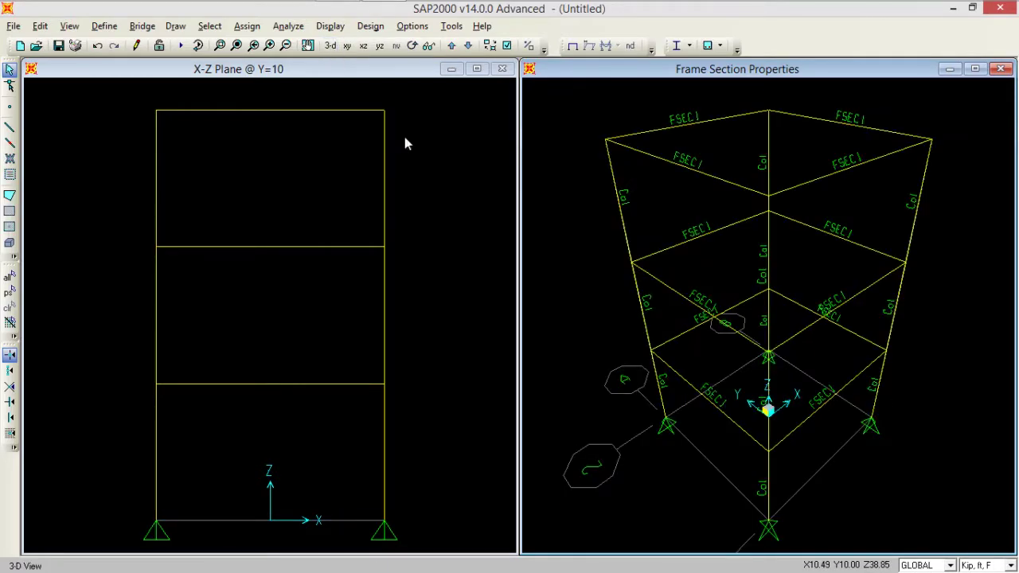
left_click(443, 231)
left_click(347, 46)
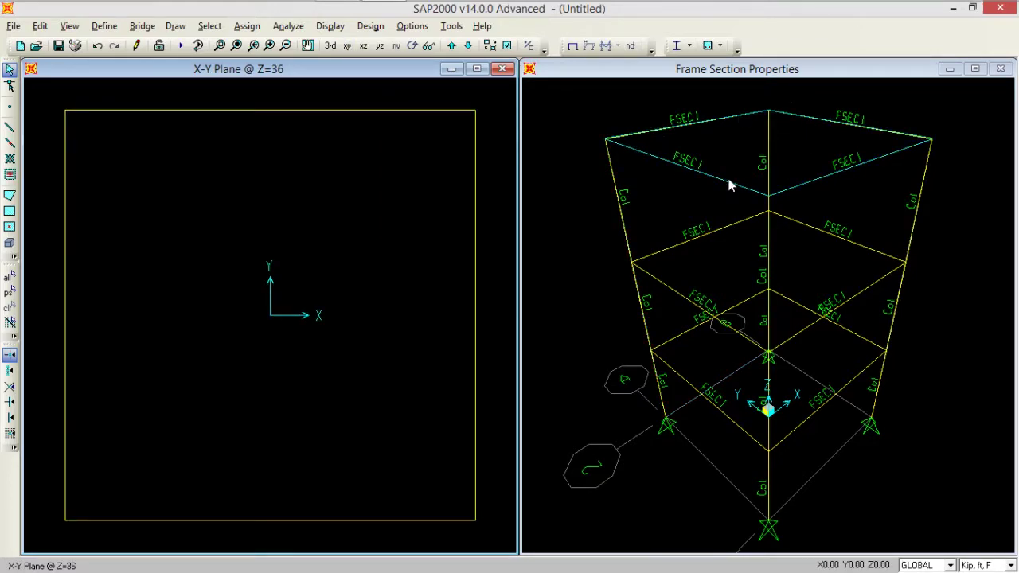
- Select all the floor beams in plan at Z=36, Z=24 and Z=12
left_click_drag(482, 85, 67, 535)
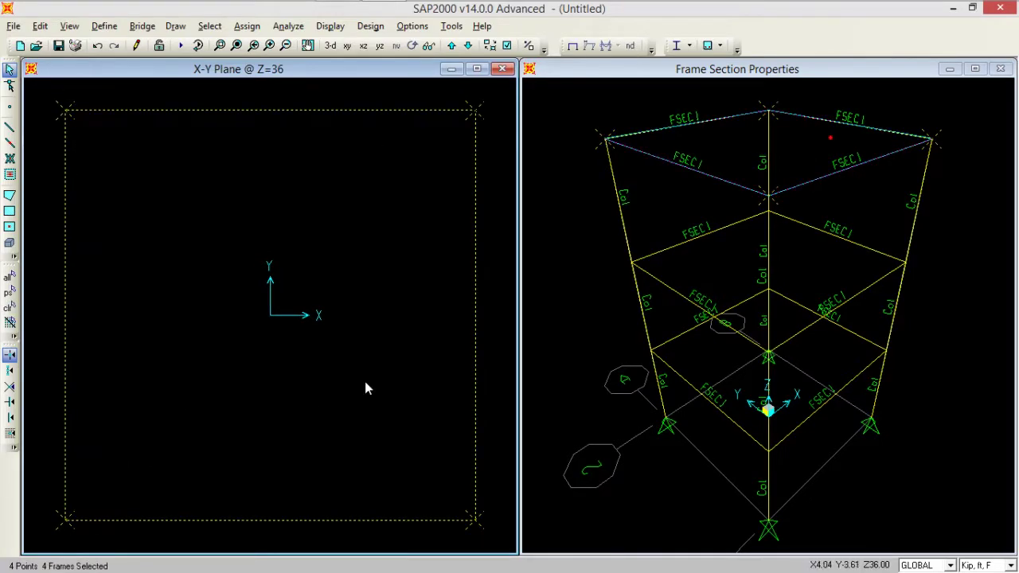
left_click(470, 46)
left_click_drag(495, 155, 28, 259)
left_click_drag(276, 490, 238, 548)
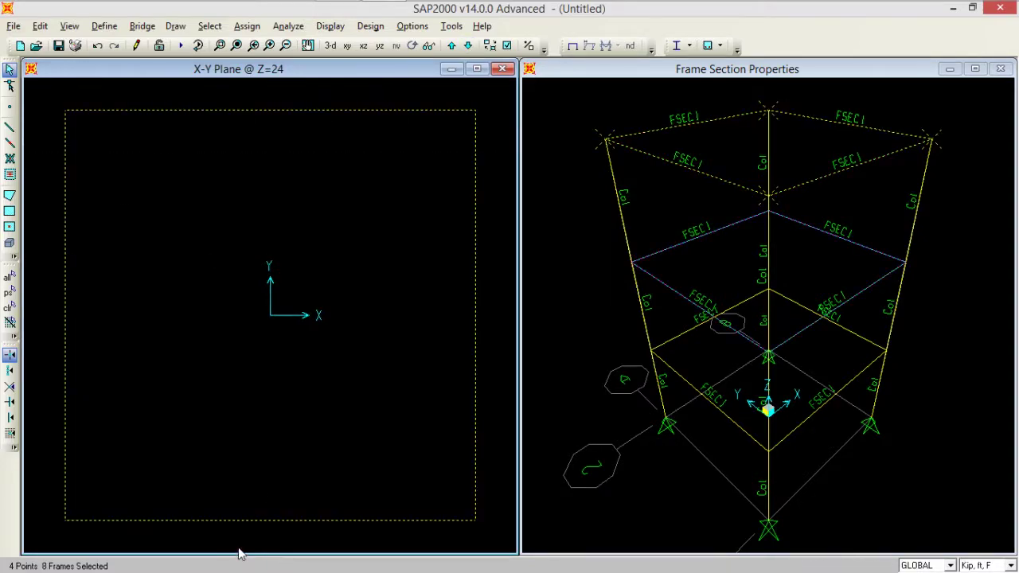
left_click(468, 45)
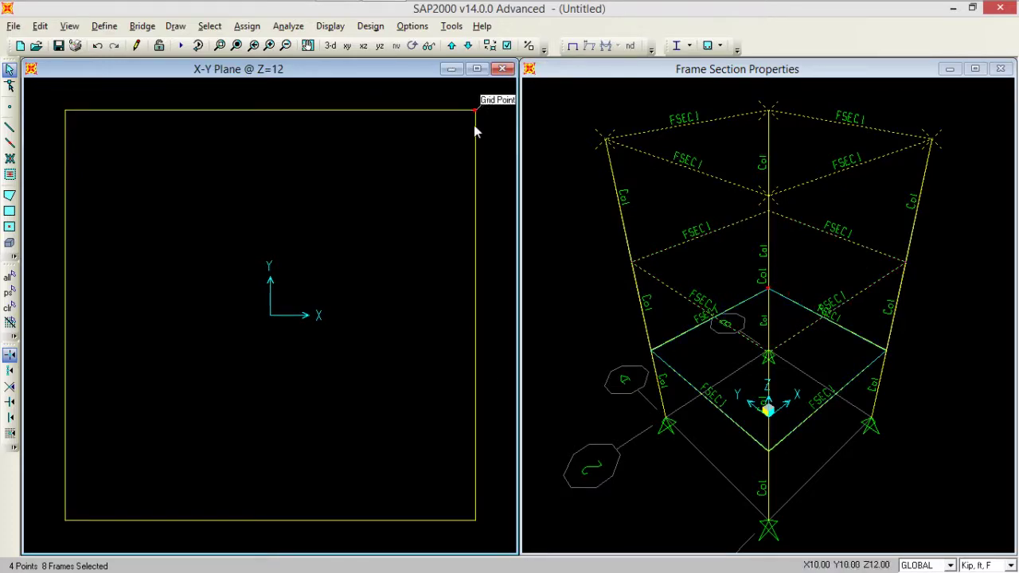
left_click_drag(485, 102, 427, 204)
left_click_drag(118, 348, 42, 549)
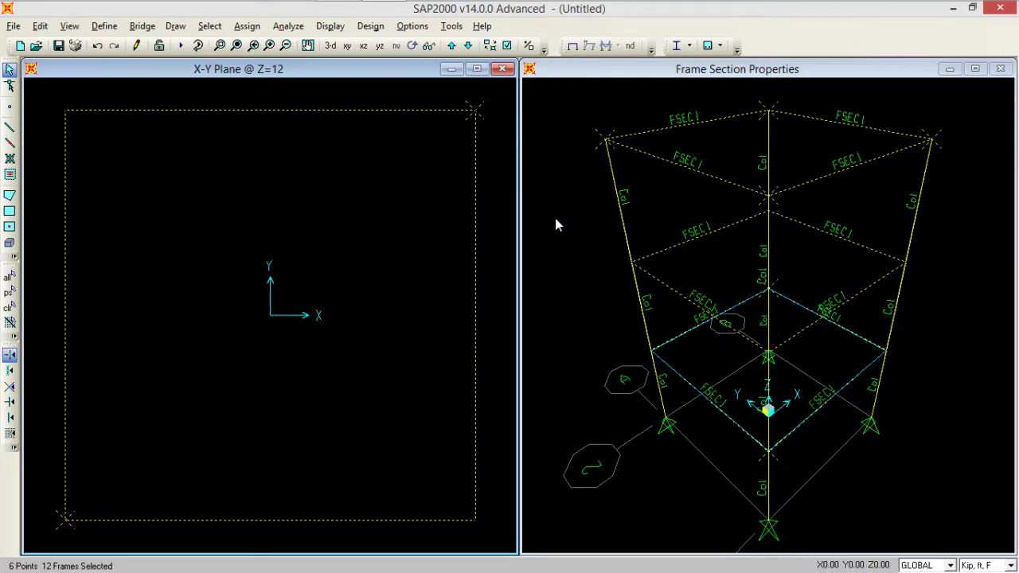
- Assign the Beam frame section to all the selected floor beams
left_click(246, 26)
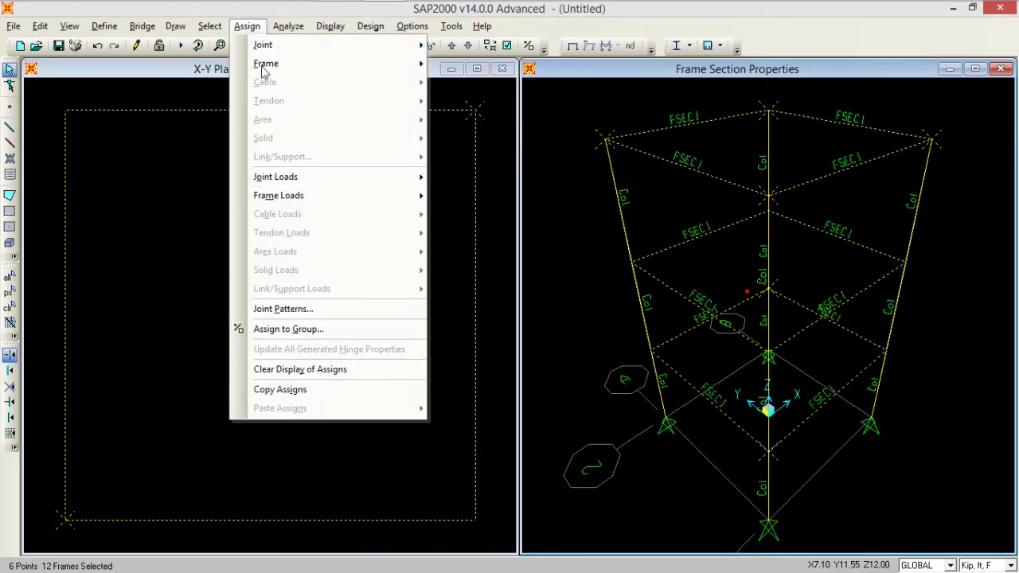
mouse_move(374, 71)
left_click(478, 63)
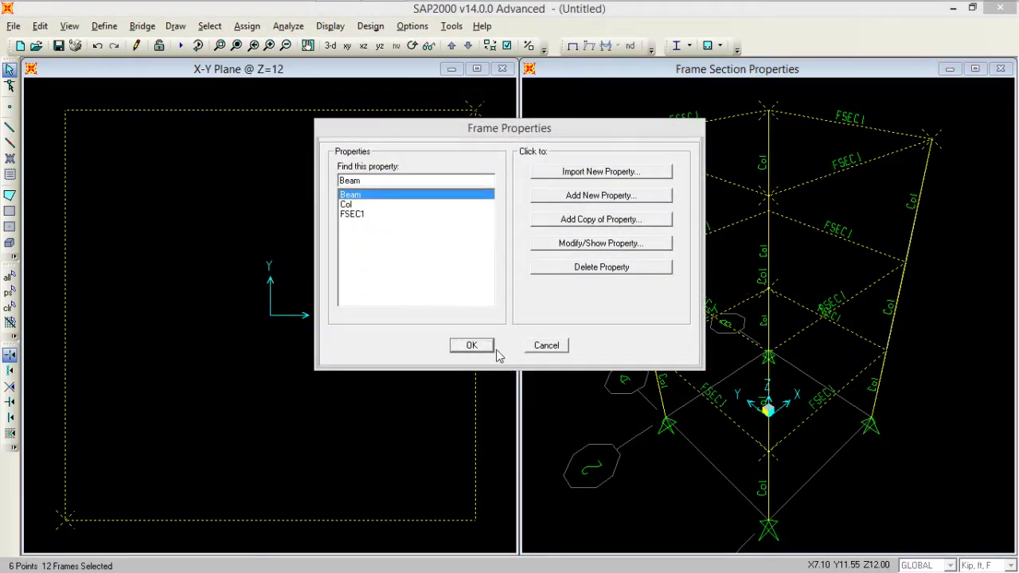
left_click(476, 344)
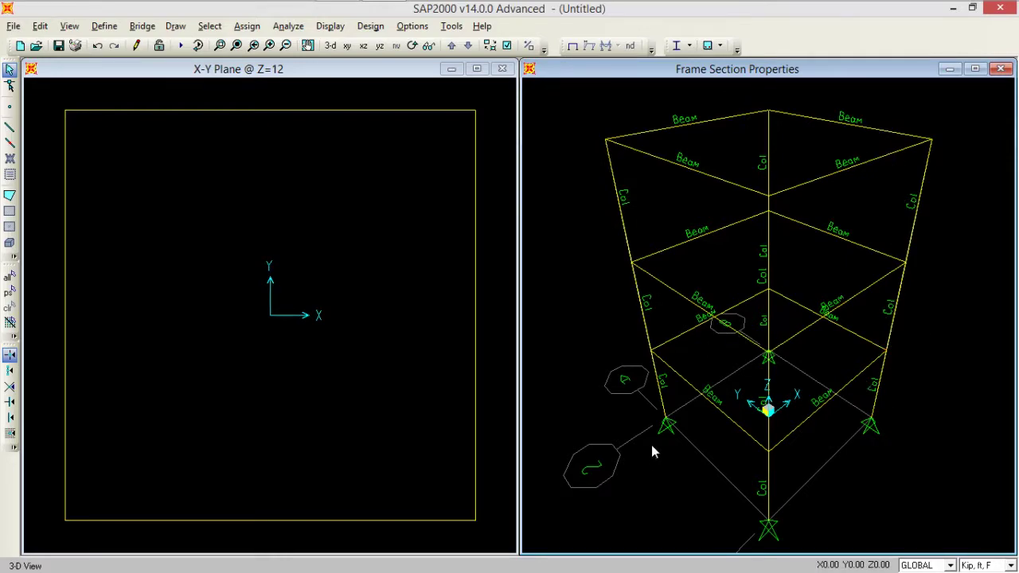
- Draw a quick area with the Slab section filling the bay in the X-Y plan at Z=12
left_click(496, 237)
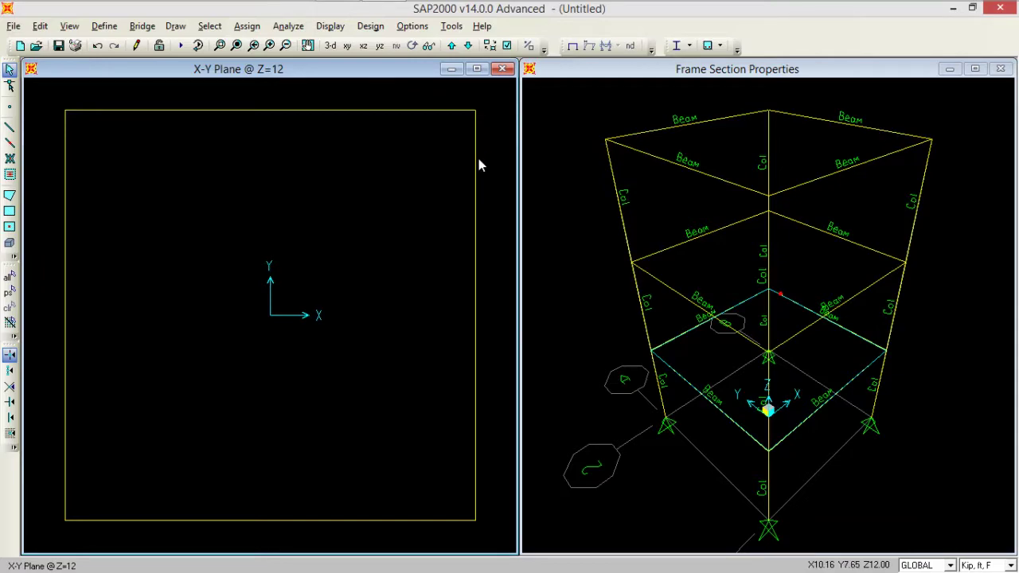
left_click(10, 227)
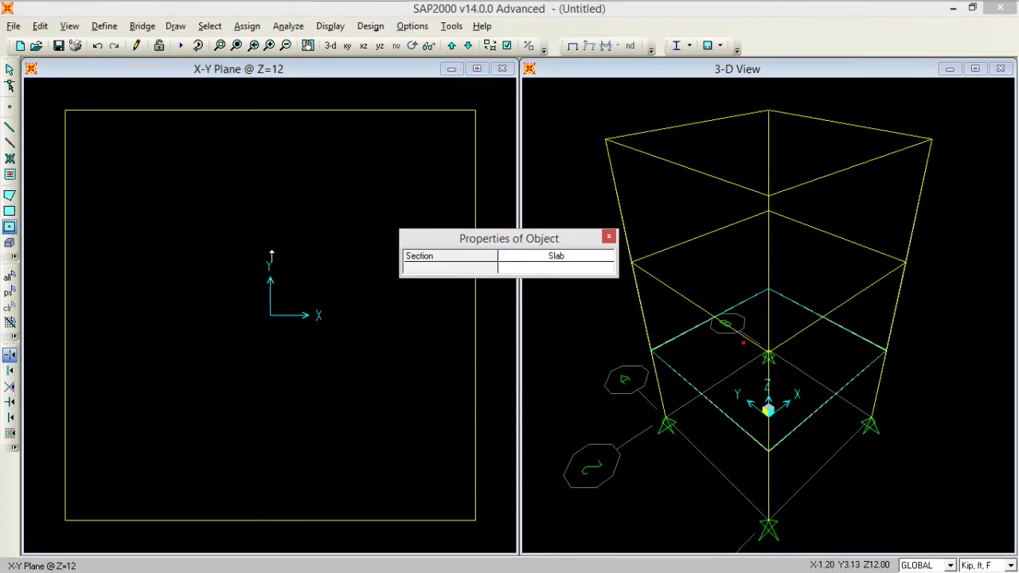
left_click(546, 259)
left_click(546, 258)
left_click(546, 259)
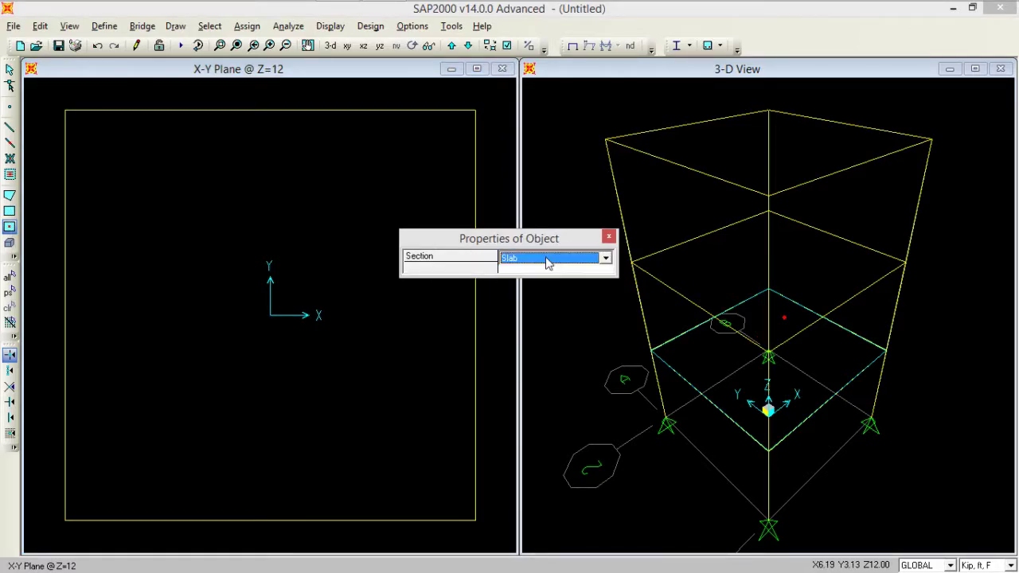
left_click(369, 392)
left_click(368, 392)
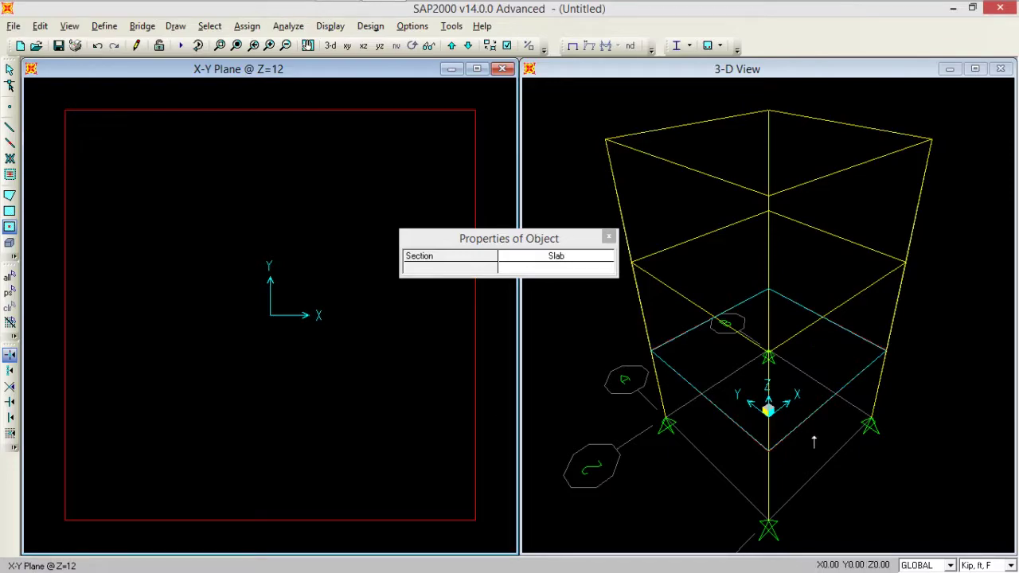
- Add Slab areas to the bay at Z=24 and Z=36, finishing in selection mode
left_click(452, 45)
left_click(275, 439)
left_click(451, 46)
left_click(194, 255)
left_click(9, 70)
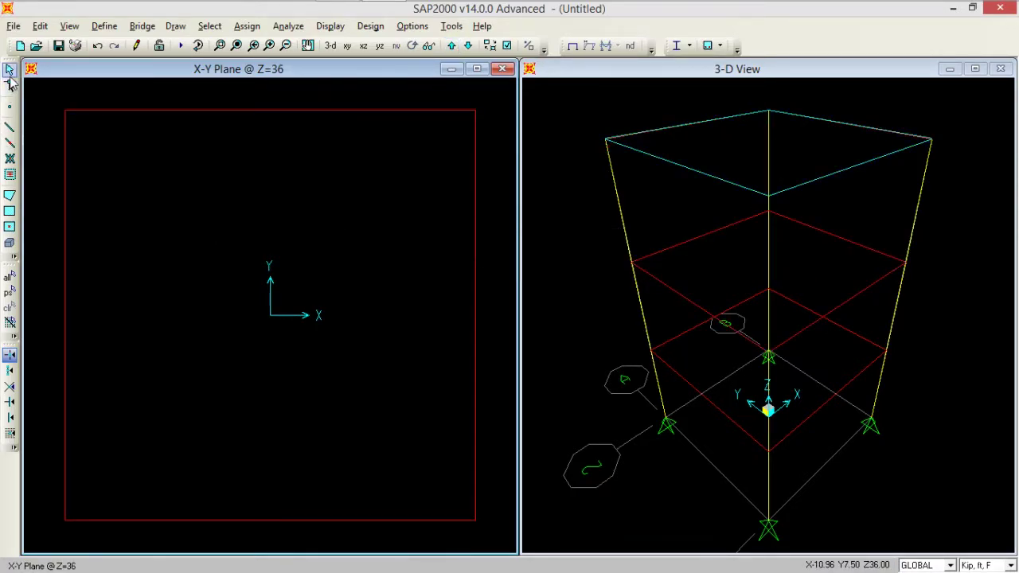
- Turn on Extrude View and Fill Objects for the 3-D view
left_click(585, 152)
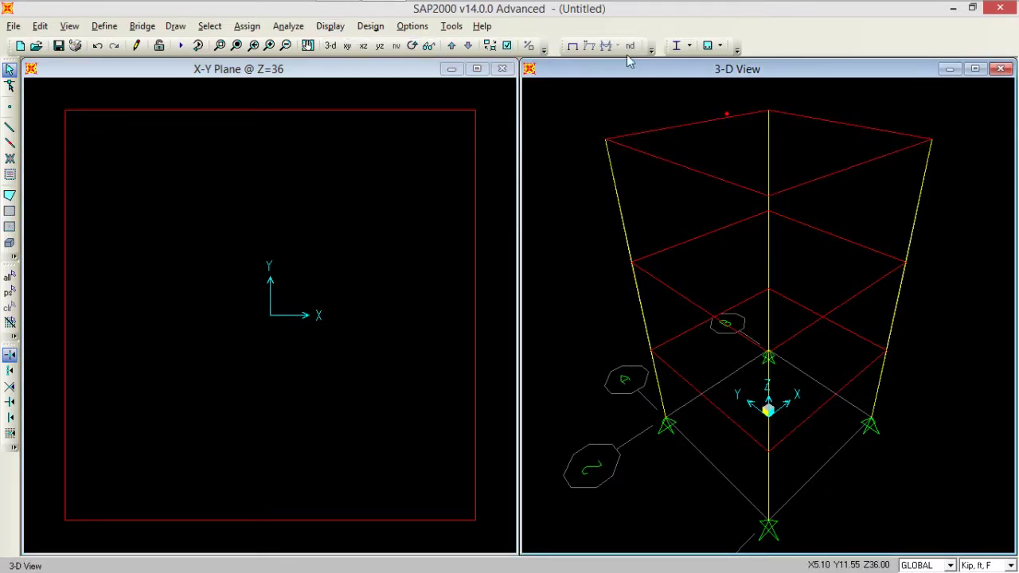
left_click(506, 46)
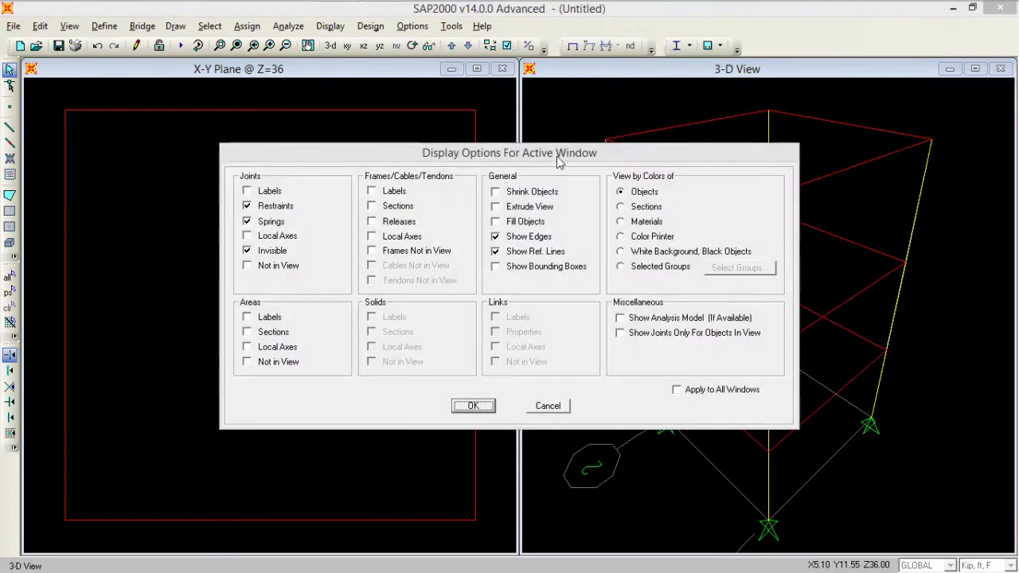
left_click(528, 206)
left_click(524, 222)
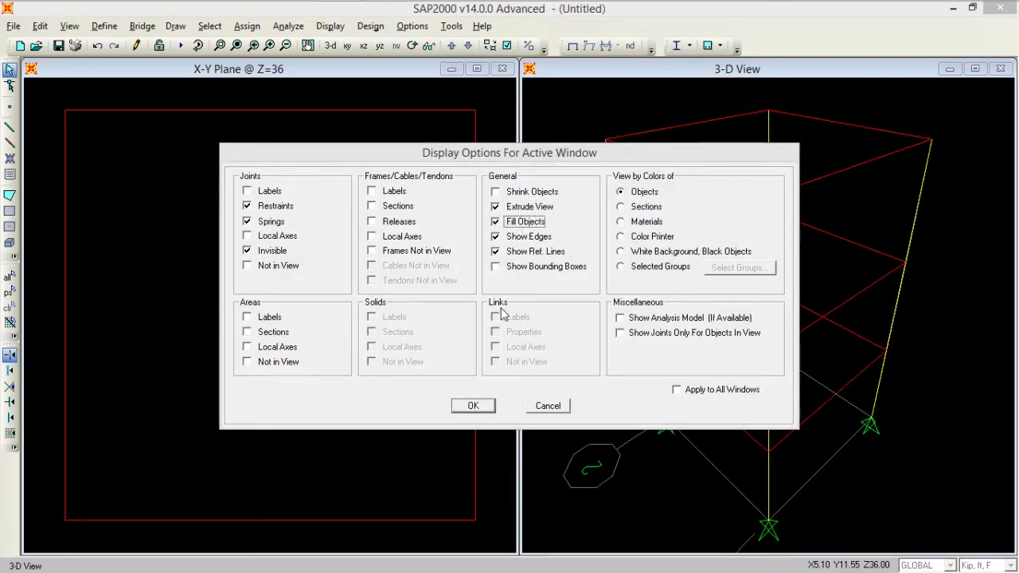
left_click(478, 406)
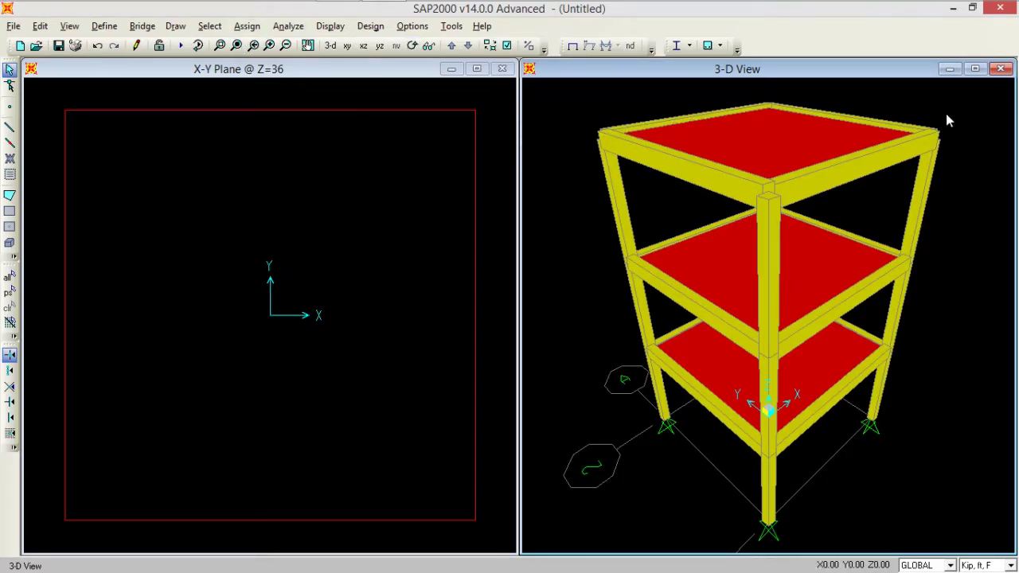
- Select the whole model and set its automatic area mesh to the General Divide Tool based on points and lines in meshing group ALL
key("ctrl+a")
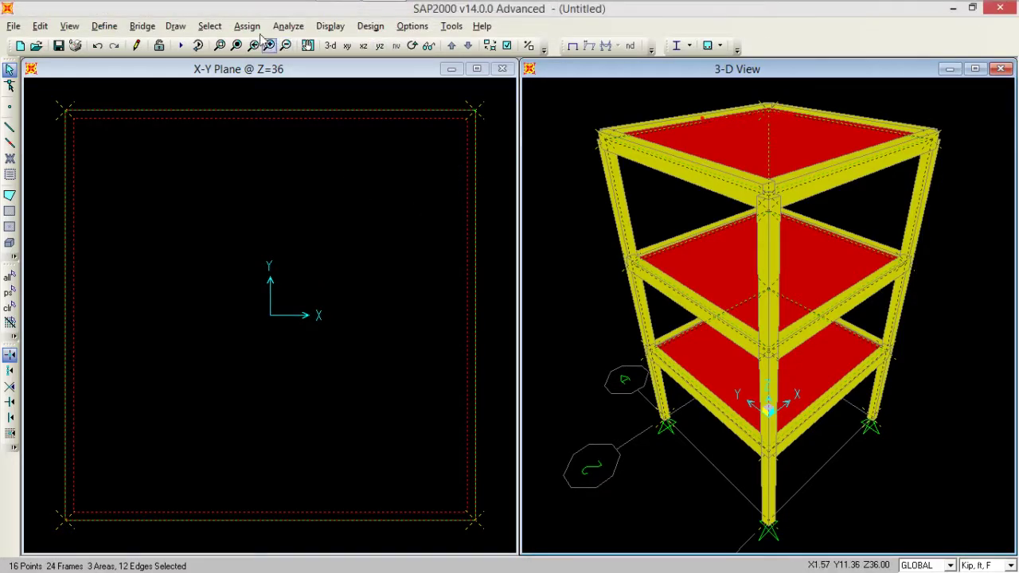
left_click(248, 25)
mouse_move(302, 124)
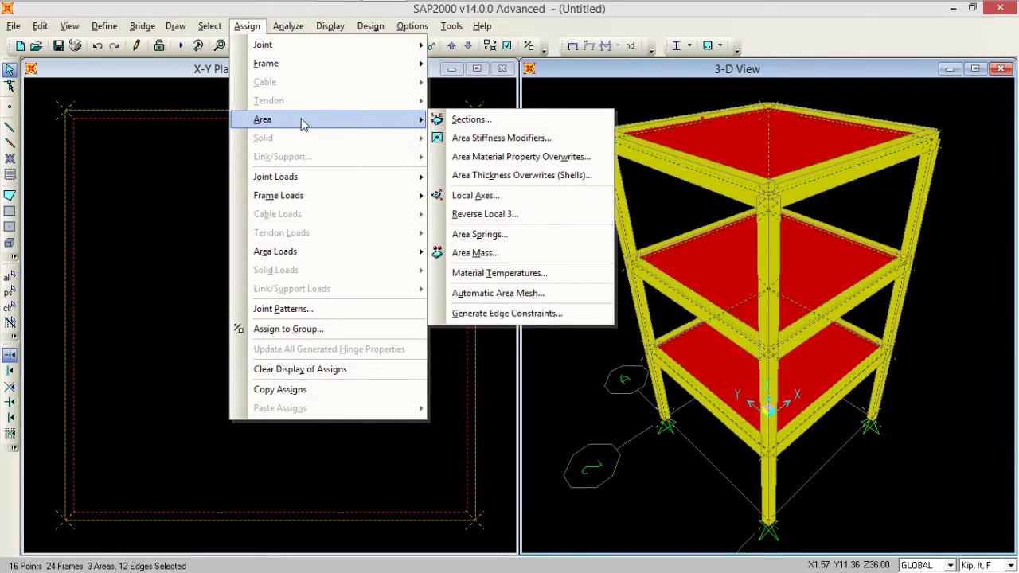
left_click(503, 297)
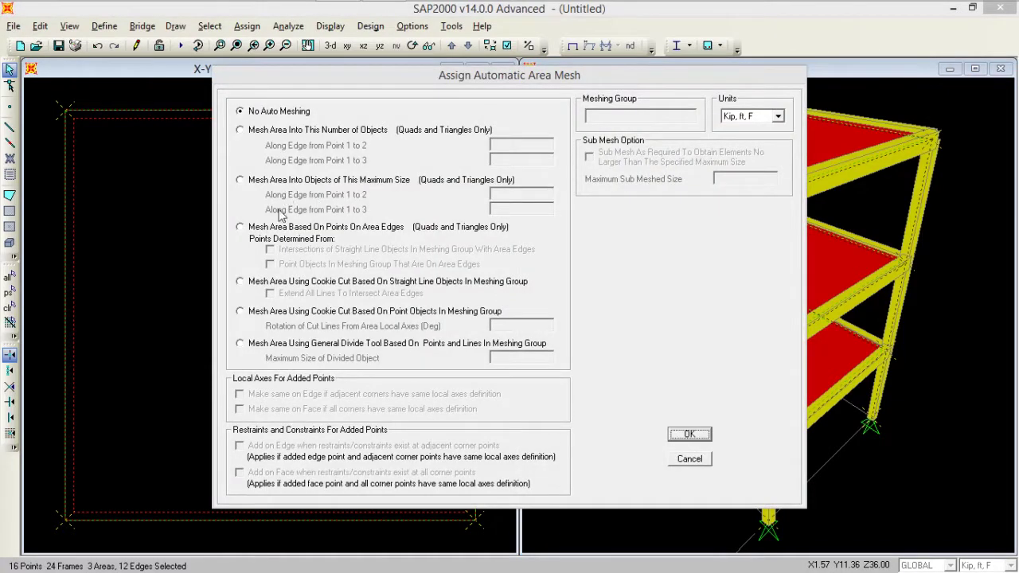
left_click(267, 311)
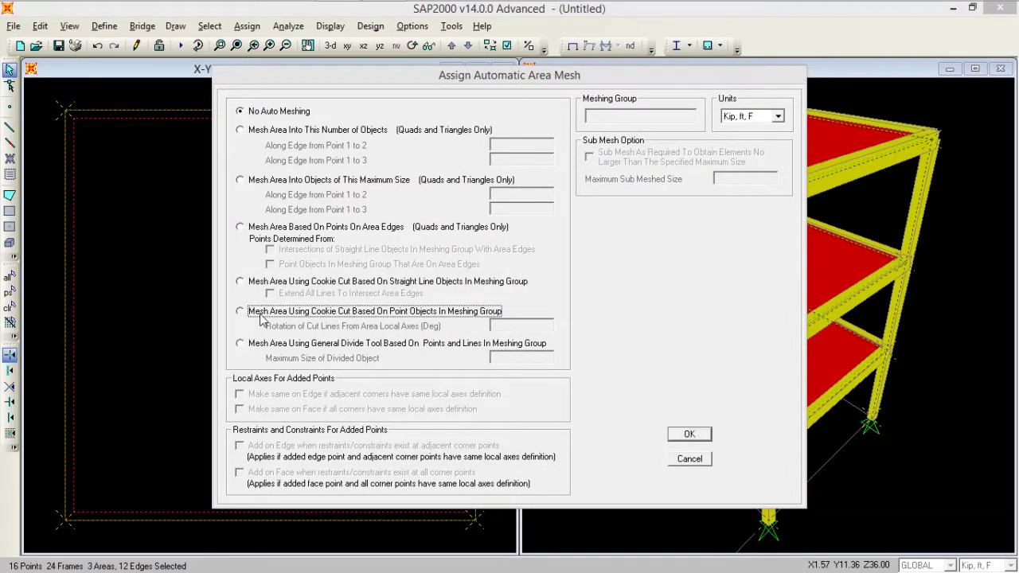
left_click(288, 343)
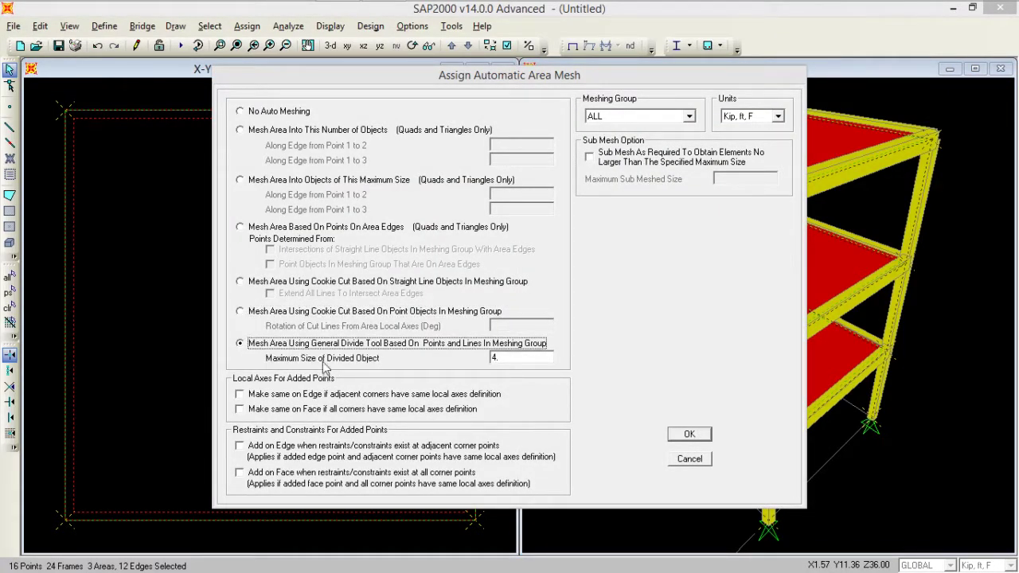
- Switch the area mesh units to Kip, in, F, using 48 in as the maximum size of divided object
double_click(508, 361)
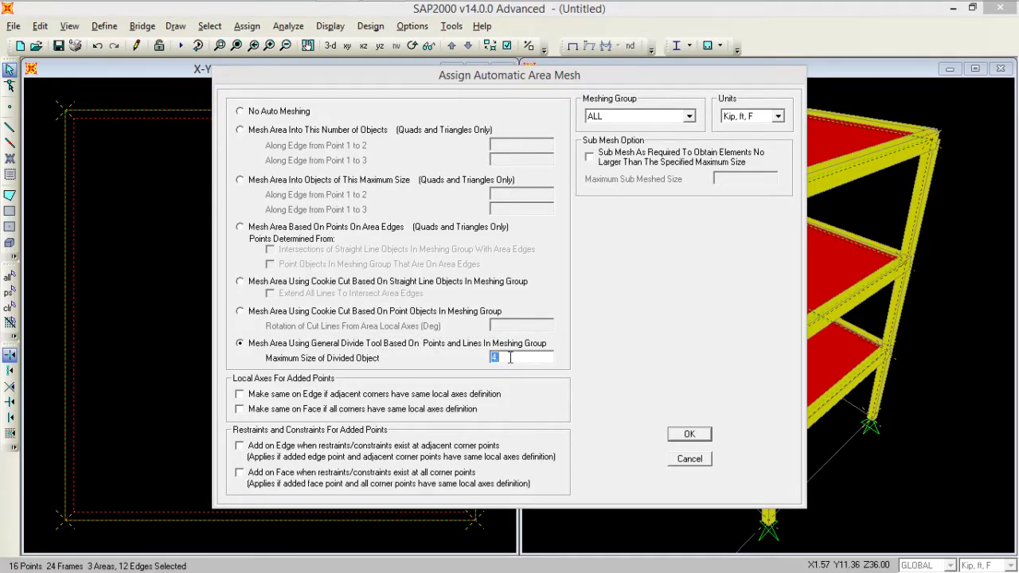
left_click(776, 116)
scroll(774, 134, "up", 1)
left_click(763, 131)
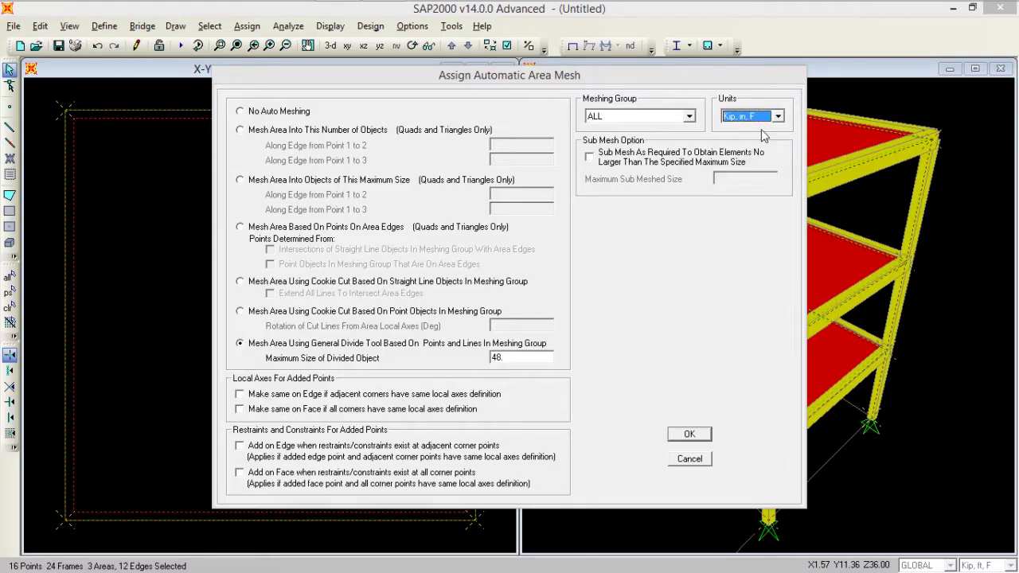
double_click(510, 358)
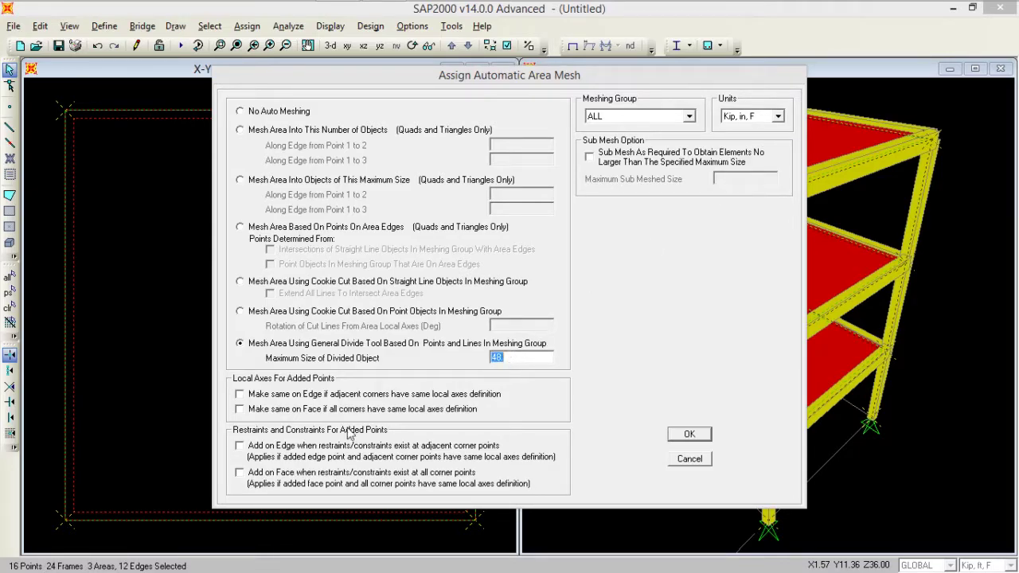
- Enable the edge and face options for both local axes and restraints/constraints of the added mesh points
left_click(240, 394)
left_click(240, 408)
left_click(239, 446)
left_click(240, 472)
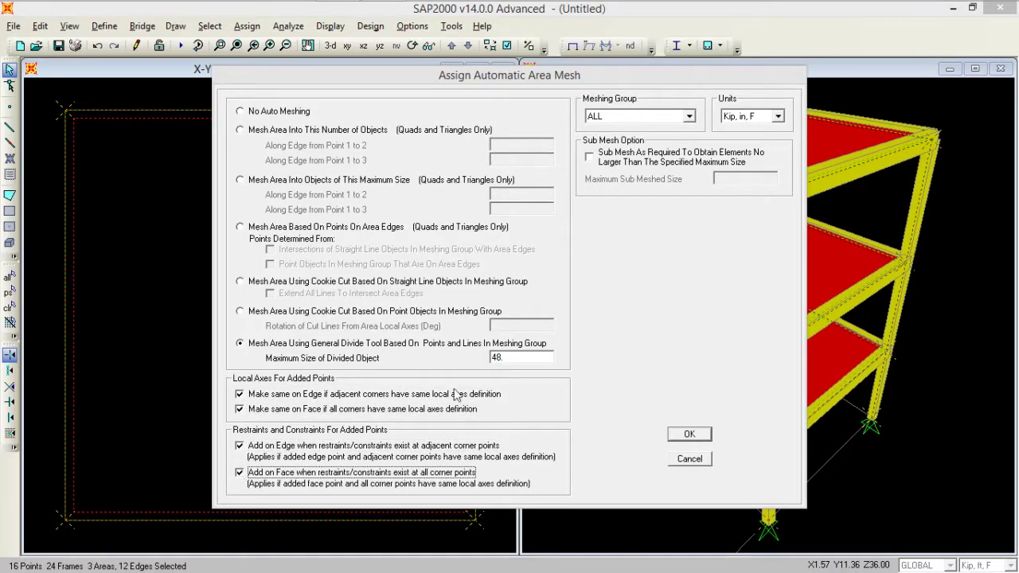
- Enable sub-meshing with a maximum sub-meshed size of 12 in and apply the automatic area mesh
left_click(629, 160)
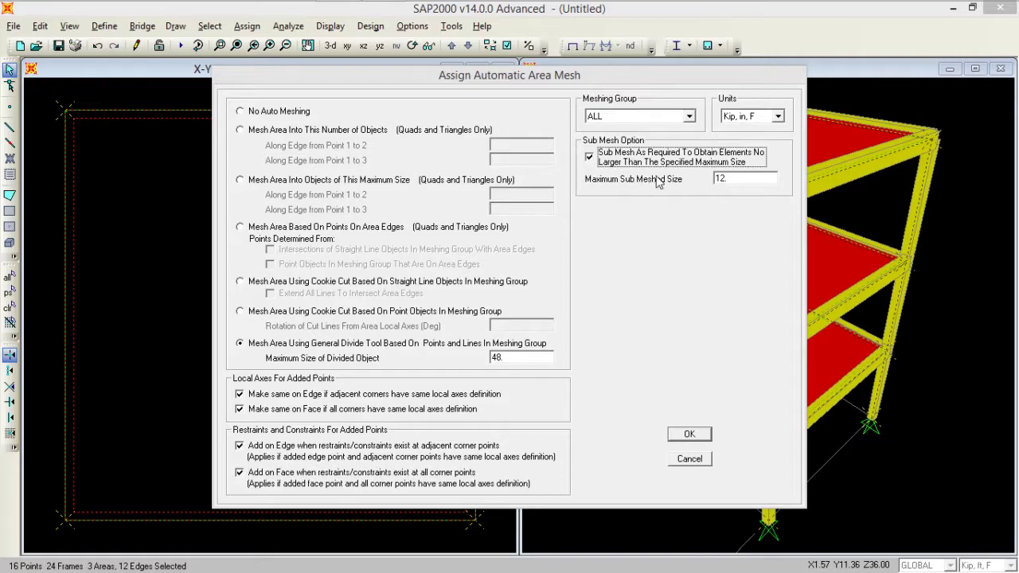
double_click(729, 178)
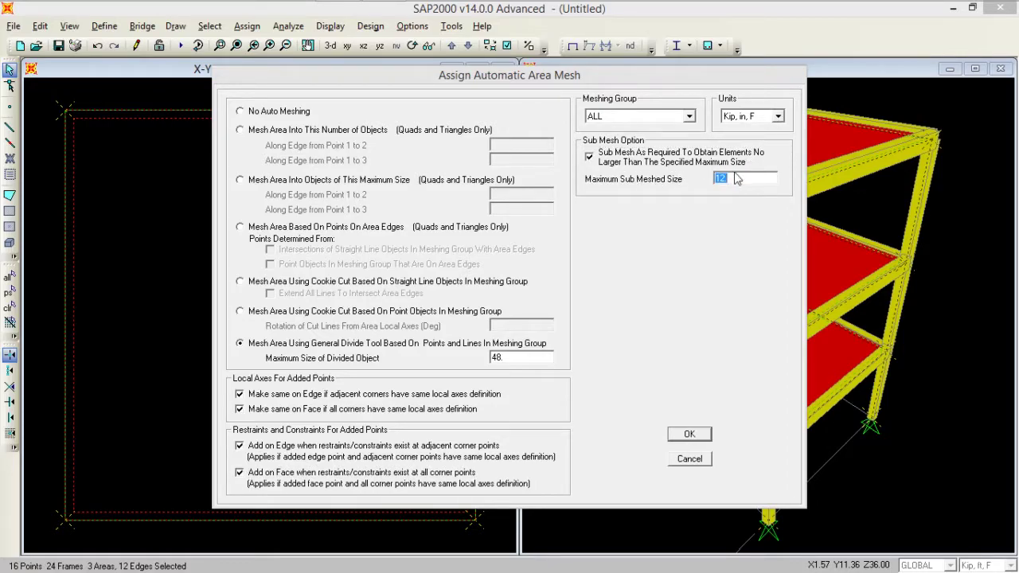
left_click(689, 434)
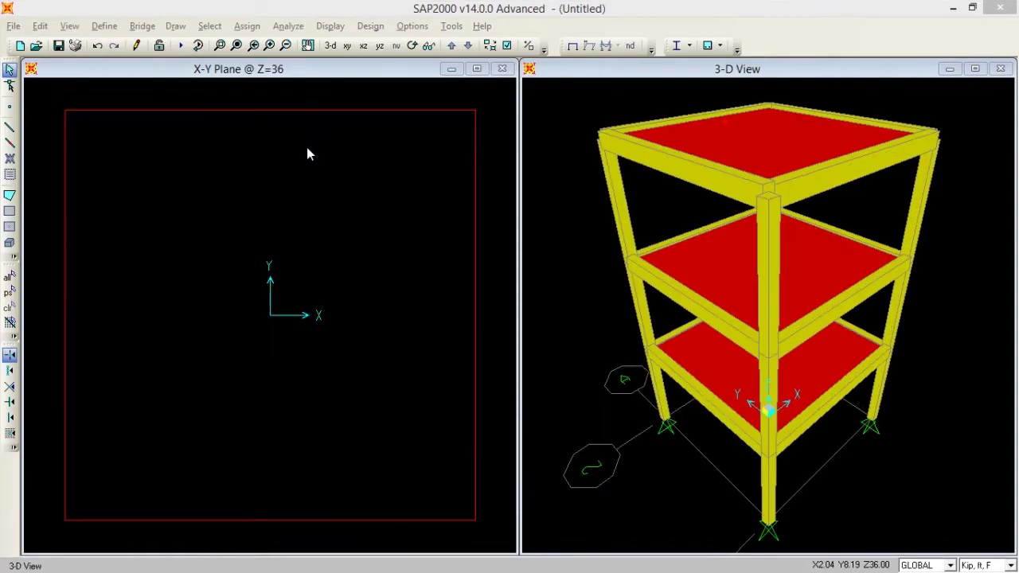
- Define a new load pattern named LIVE of type LIVE with a self-weight multiplier of 0
left_click(104, 27)
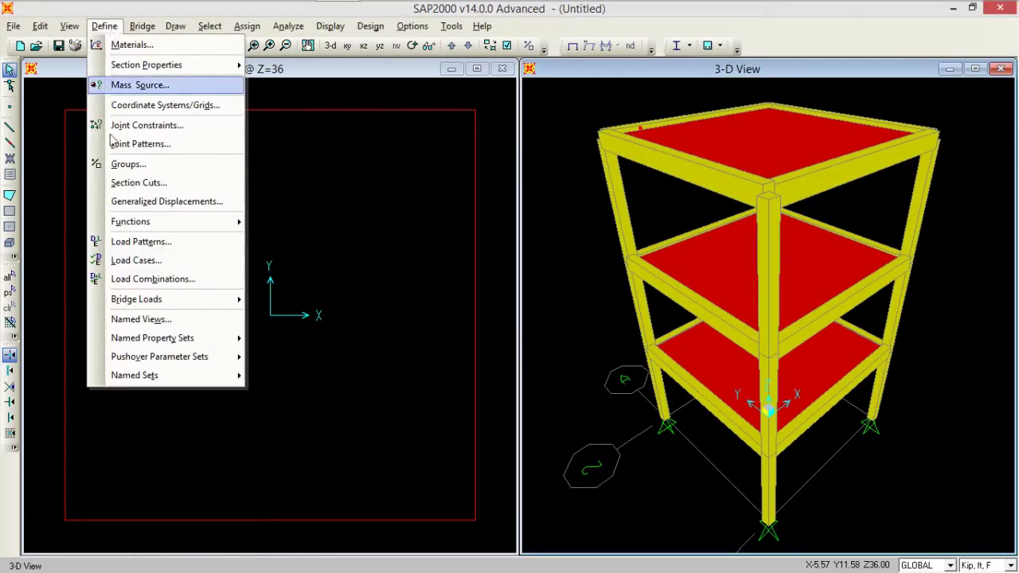
left_click(119, 235)
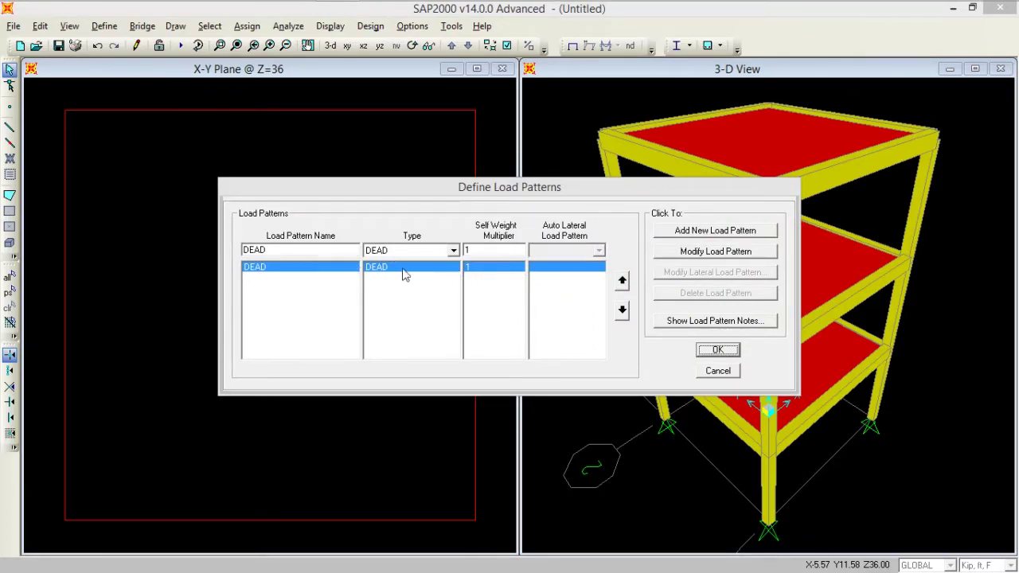
double_click(343, 250)
type("LIVE")
left_click(453, 252)
left_click(437, 274)
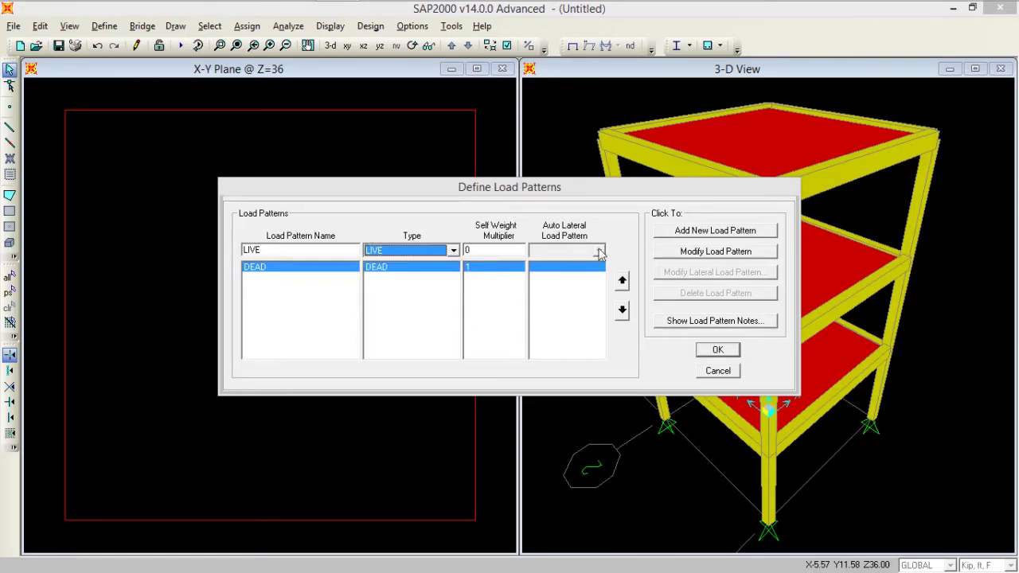
left_click(675, 232)
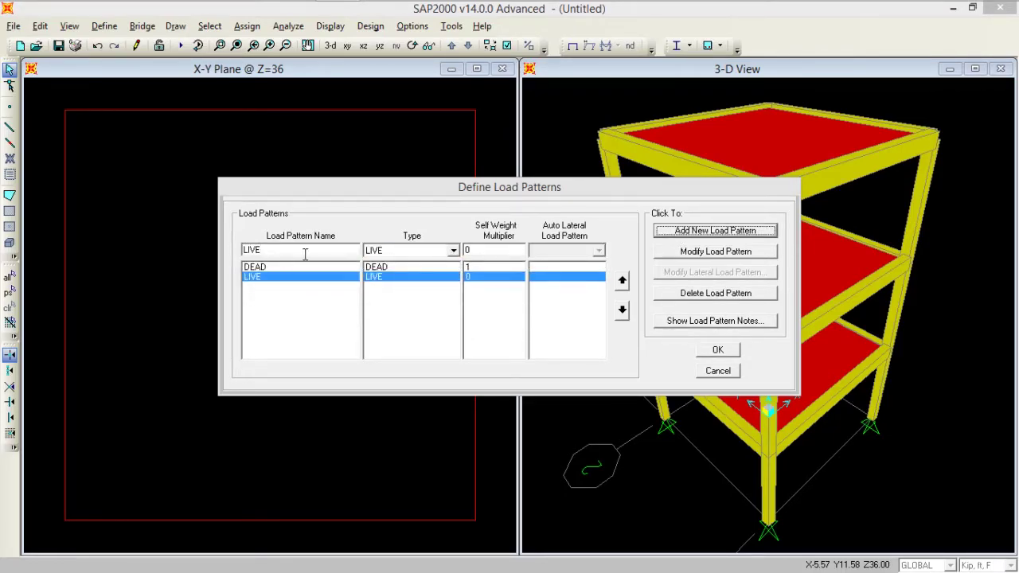
- Add a load pattern named X of type QUAKE with no auto lateral load
left_click(390, 253)
left_click(393, 284)
double_click(344, 253)
type("X")
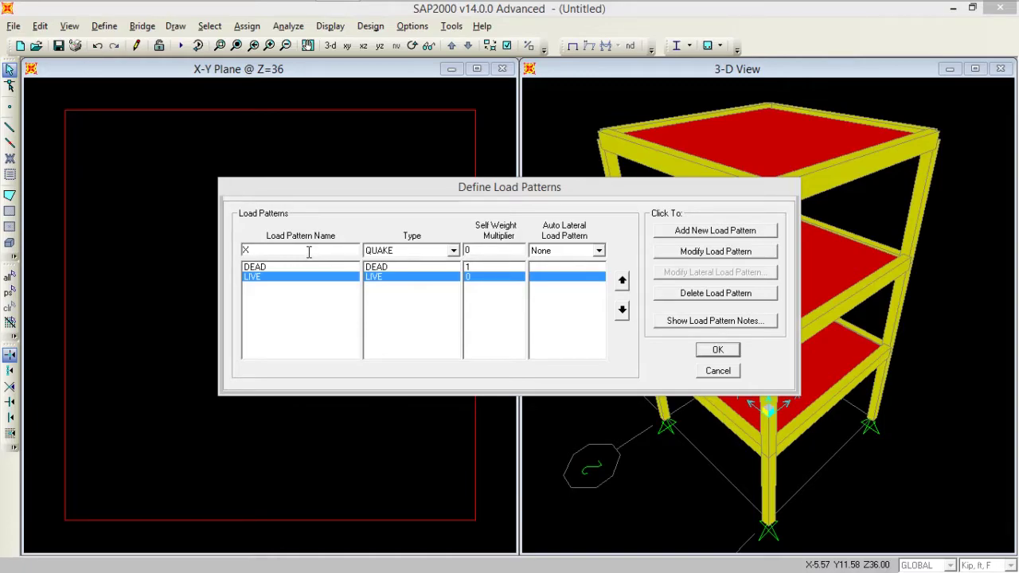
left_click(716, 232)
- Add a load pattern named Y of type QUAKE with no auto lateral load
double_click(295, 253)
type("Y")
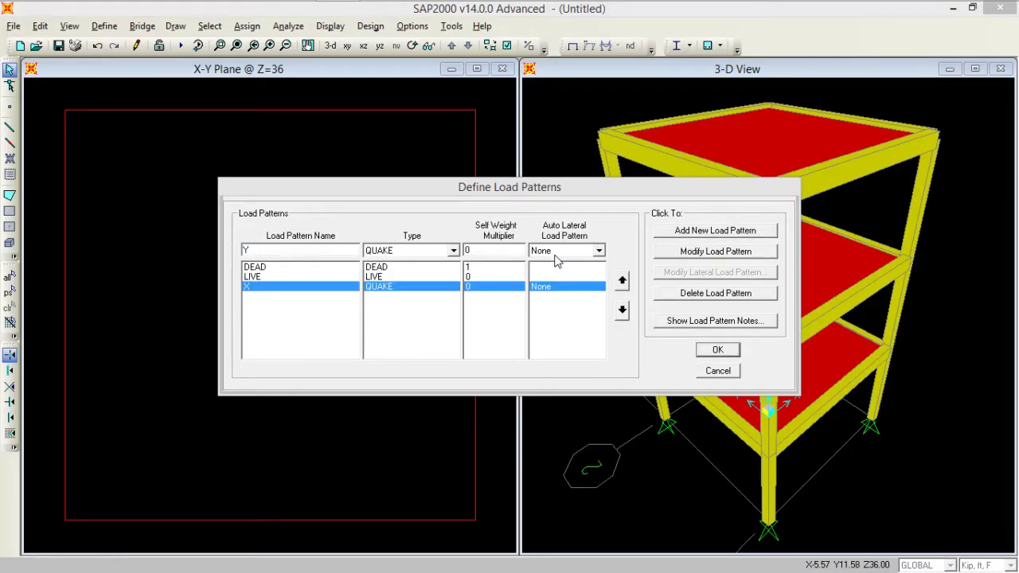
left_click(677, 241)
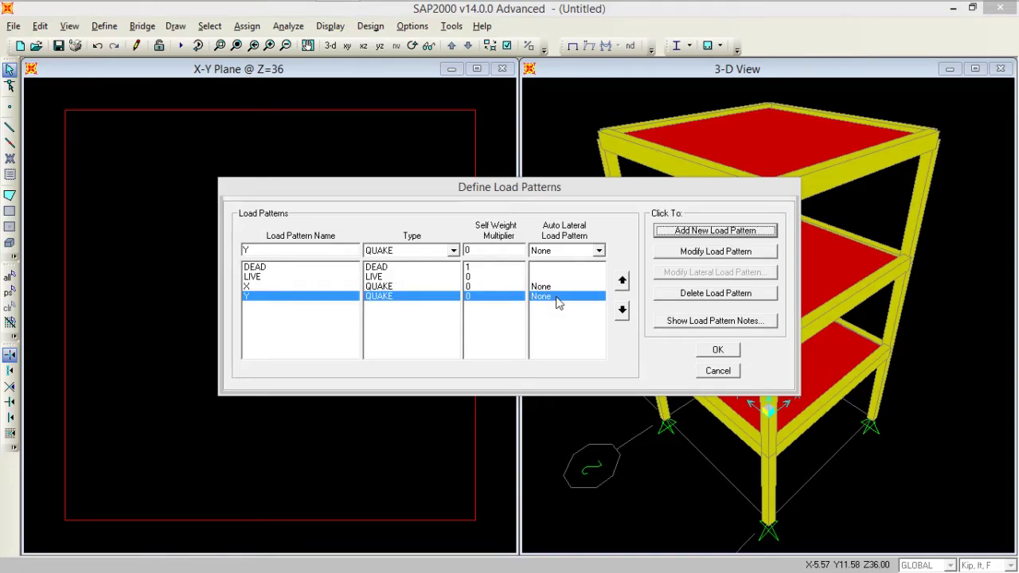
- Set the auto lateral load of the Y quake pattern to UBC 97
left_click(599, 253)
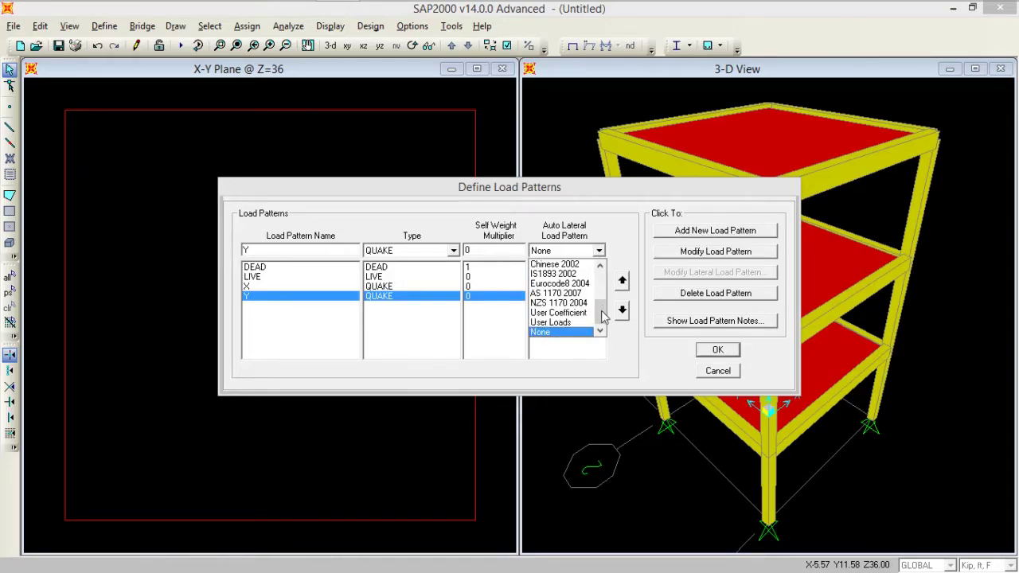
left_click_drag(603, 321, 605, 287)
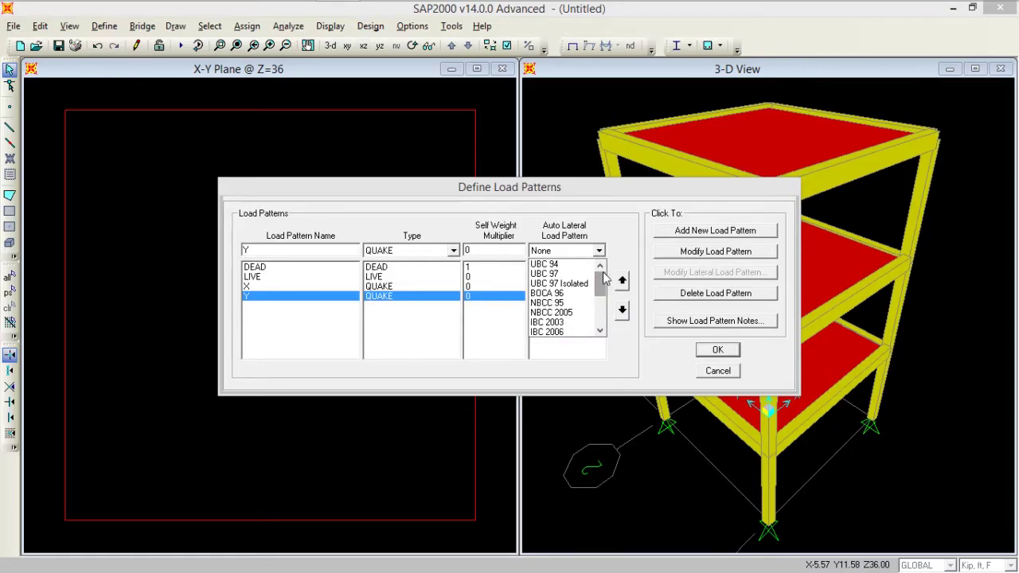
left_click(583, 273)
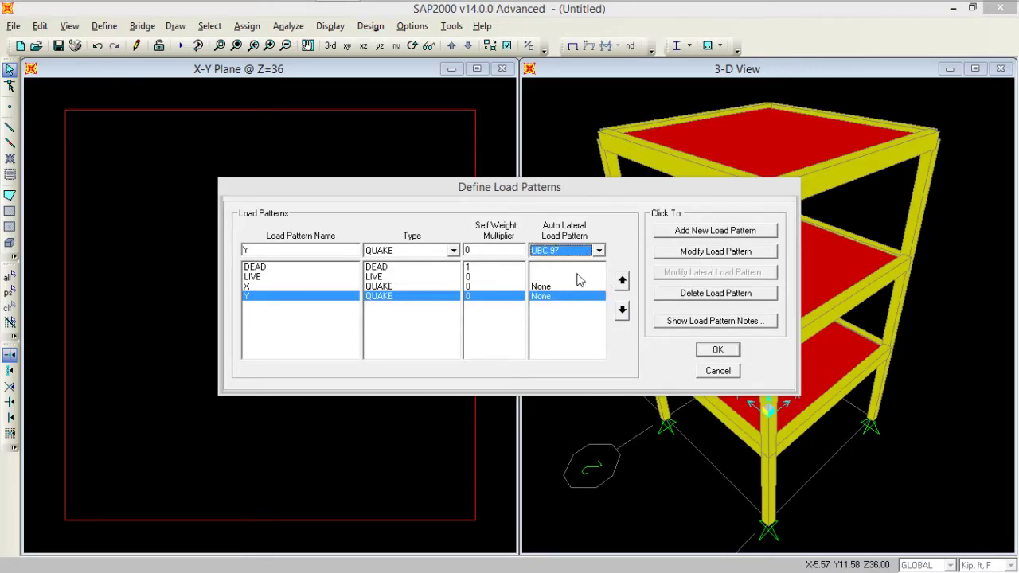
left_click(698, 254)
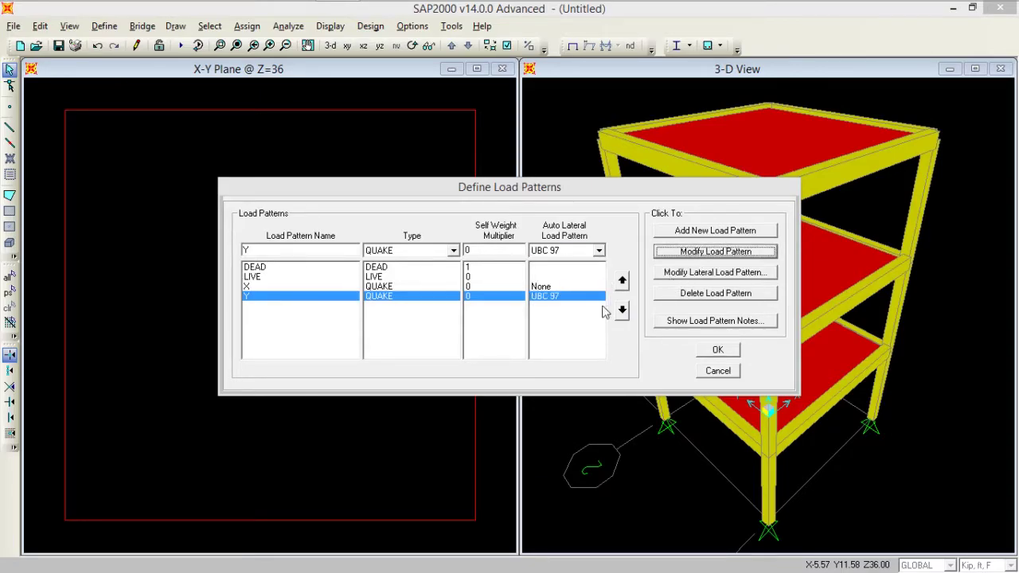
- Change the X quake pattern's auto lateral load to UBC 97
left_click(565, 287)
left_click(599, 250)
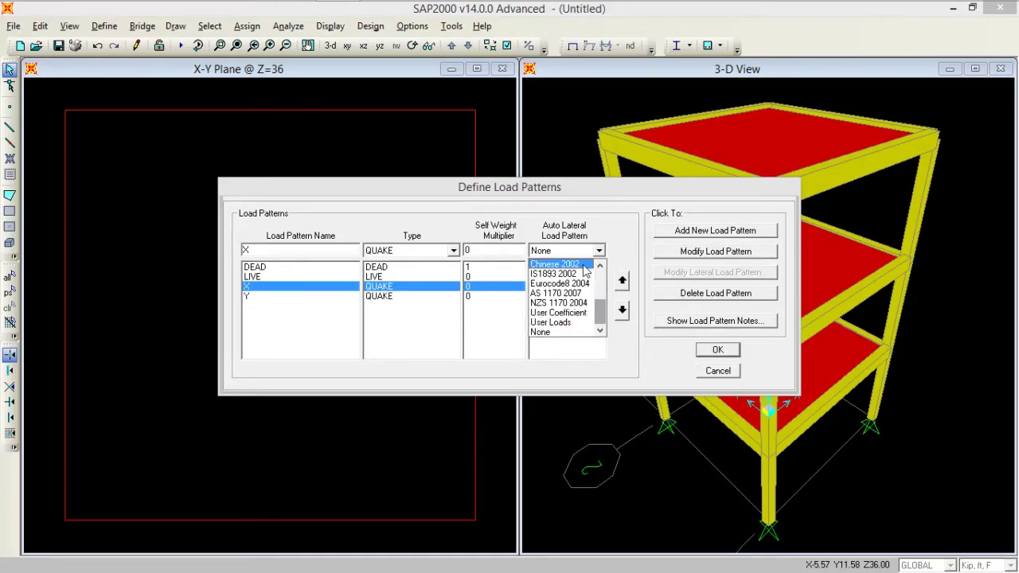
left_click_drag(600, 314, 601, 267)
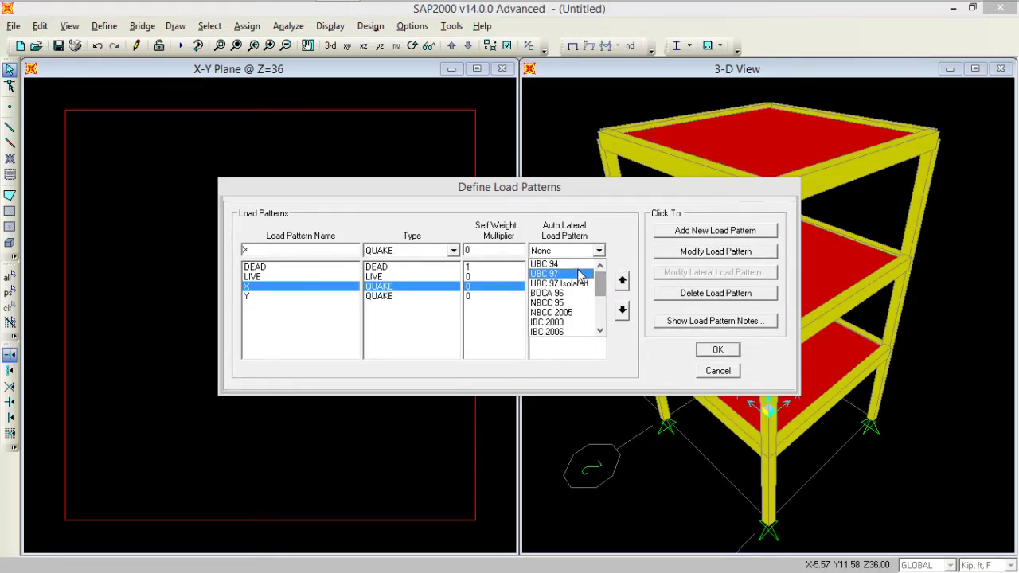
left_click(561, 274)
left_click(683, 256)
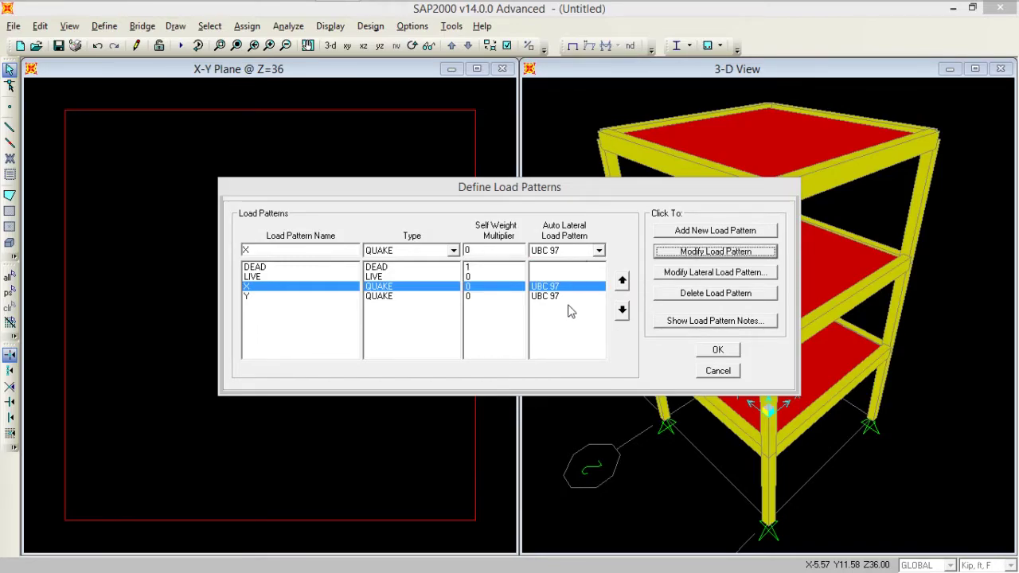
- Add a load pattern named TILES of type SUPER DEAD with a self-weight multiplier of 0 and accept the load patterns
left_click(454, 253)
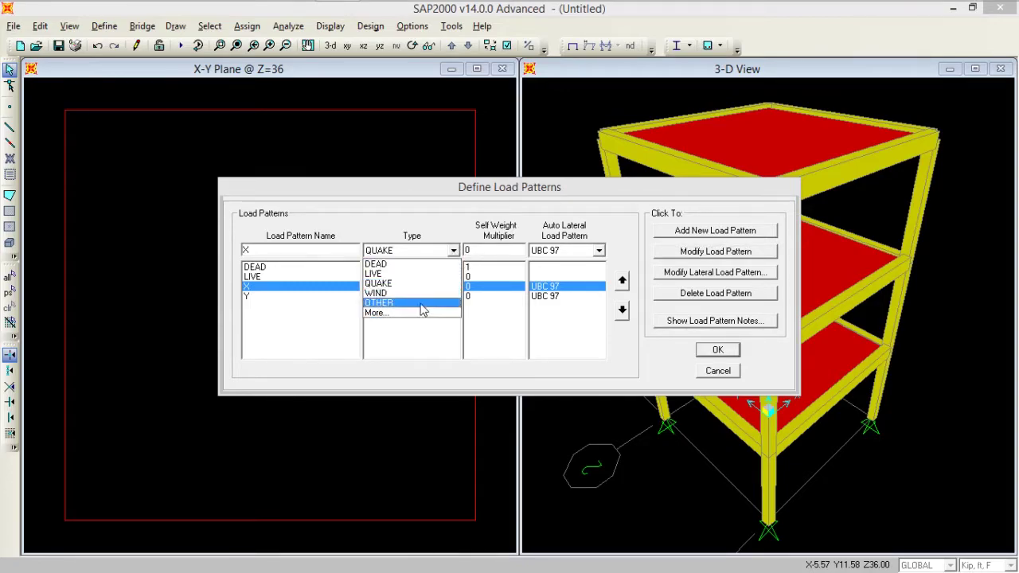
scroll(423, 314, "down", 1)
scroll(423, 317, "up", 1)
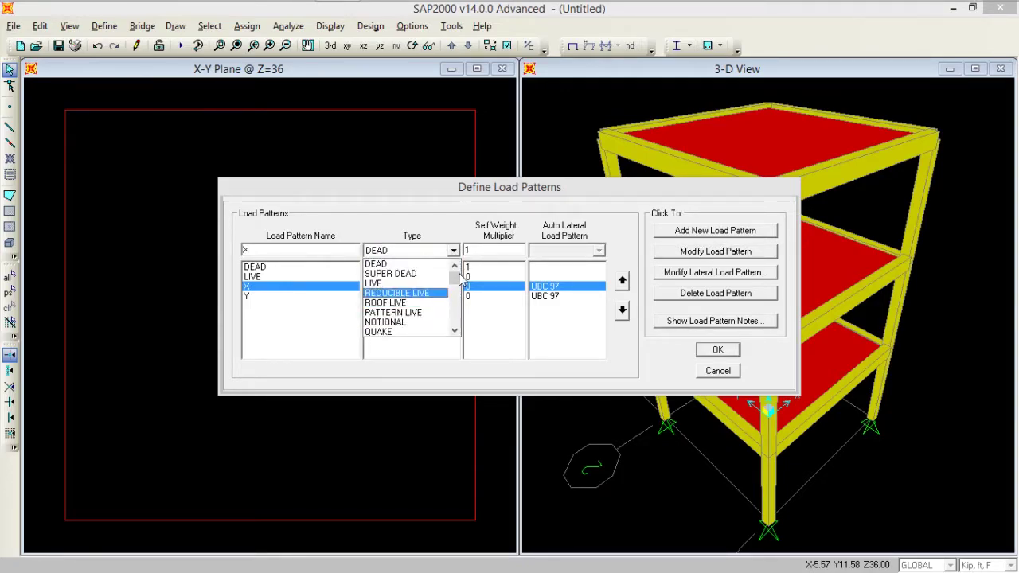
mouse_move(455, 276)
left_mouse_down()
mouse_move(456, 286)
mouse_move(456, 274)
left_mouse_up()
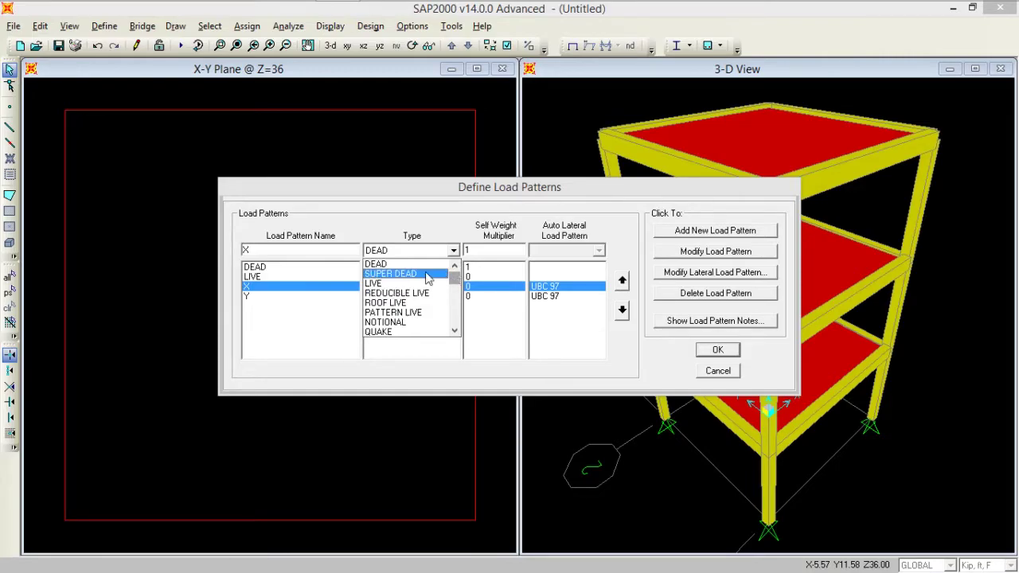
left_click(418, 273)
double_click(311, 251)
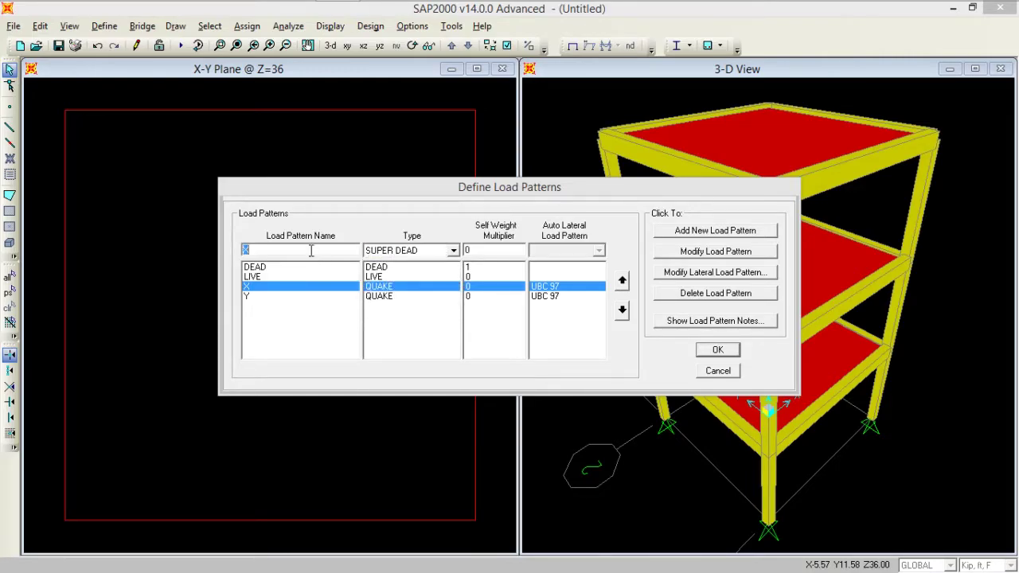
type("TIL")
left_click(742, 233)
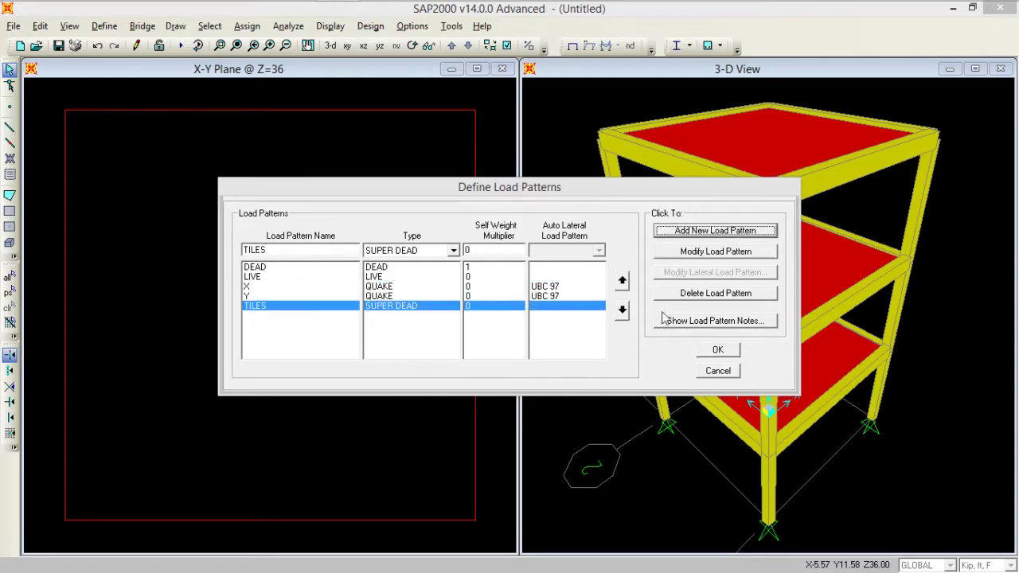
left_click(715, 351)
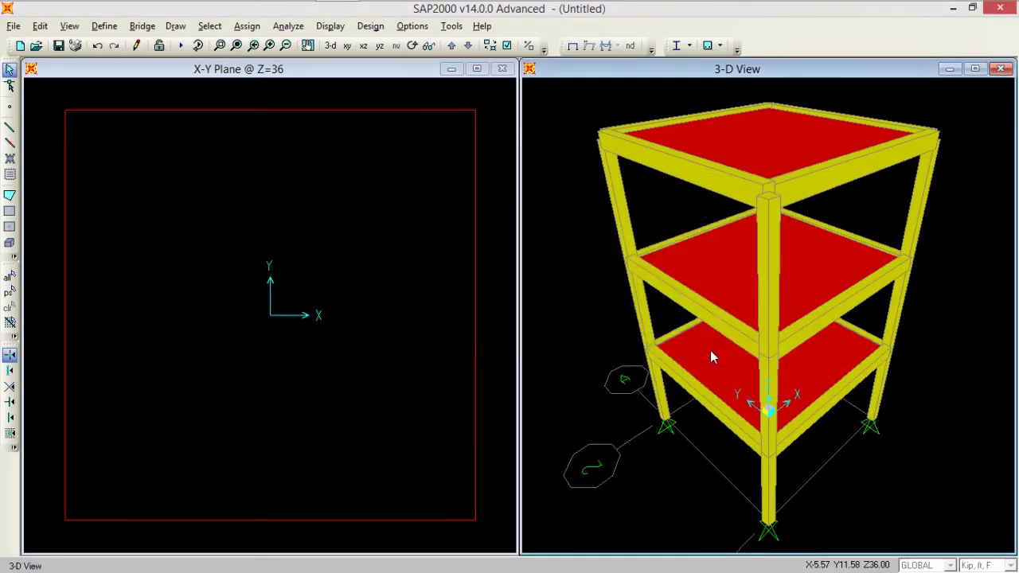
- Review the list of defined load cases and their types
left_click(105, 25)
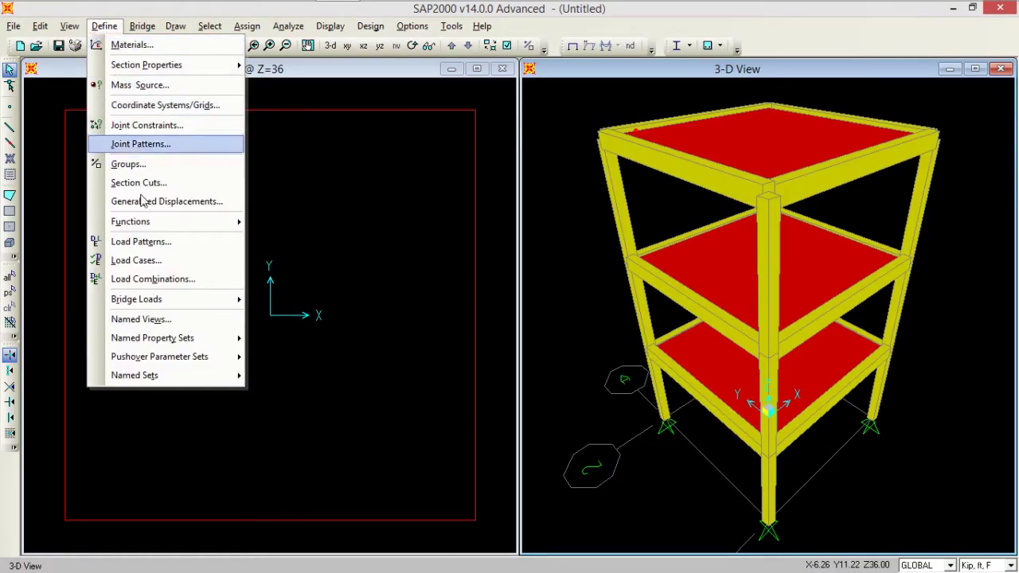
left_click(147, 261)
left_click(350, 315)
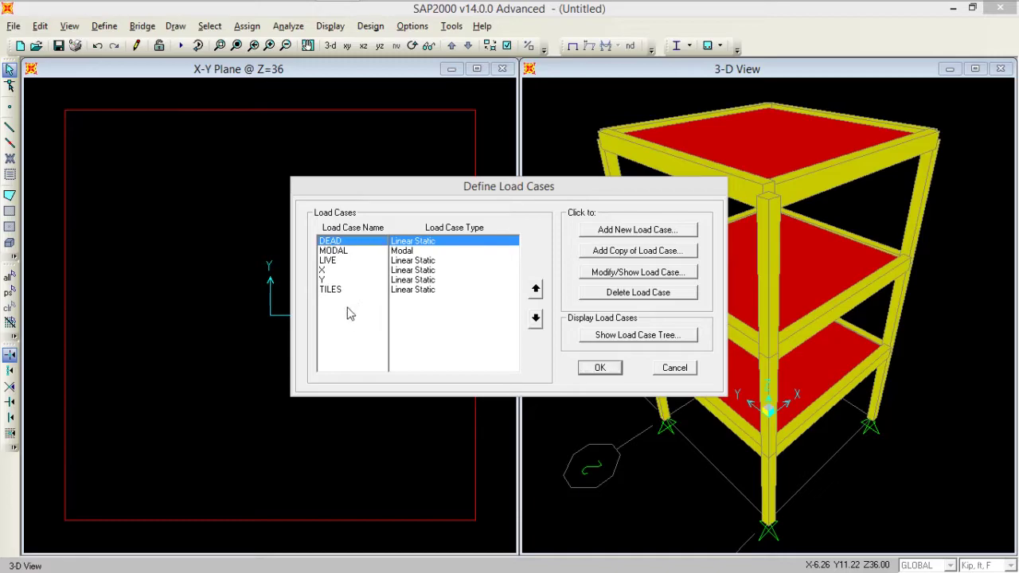
left_click(601, 368)
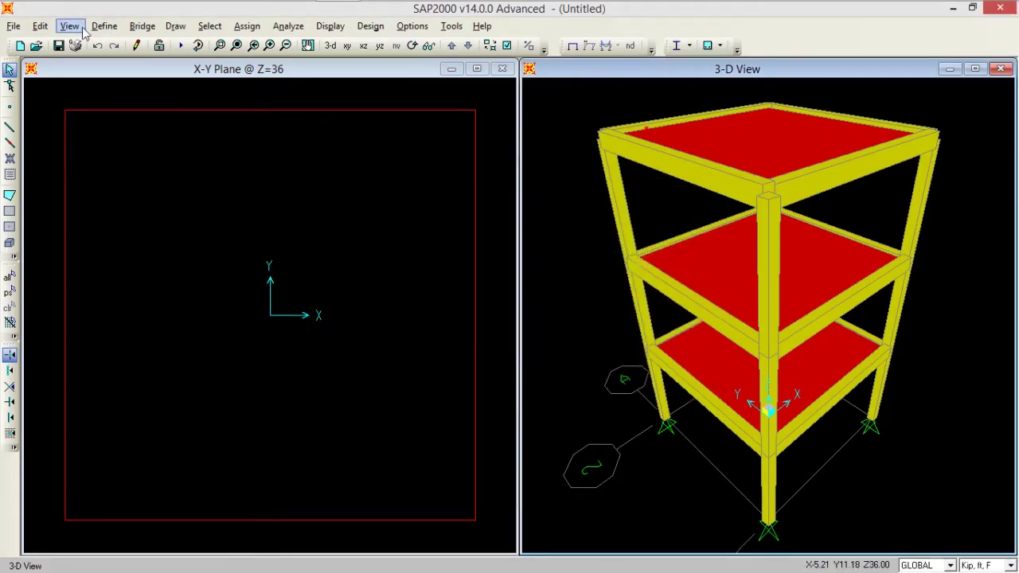
- Add the default code-generated load combinations for concrete frame design
left_click(102, 27)
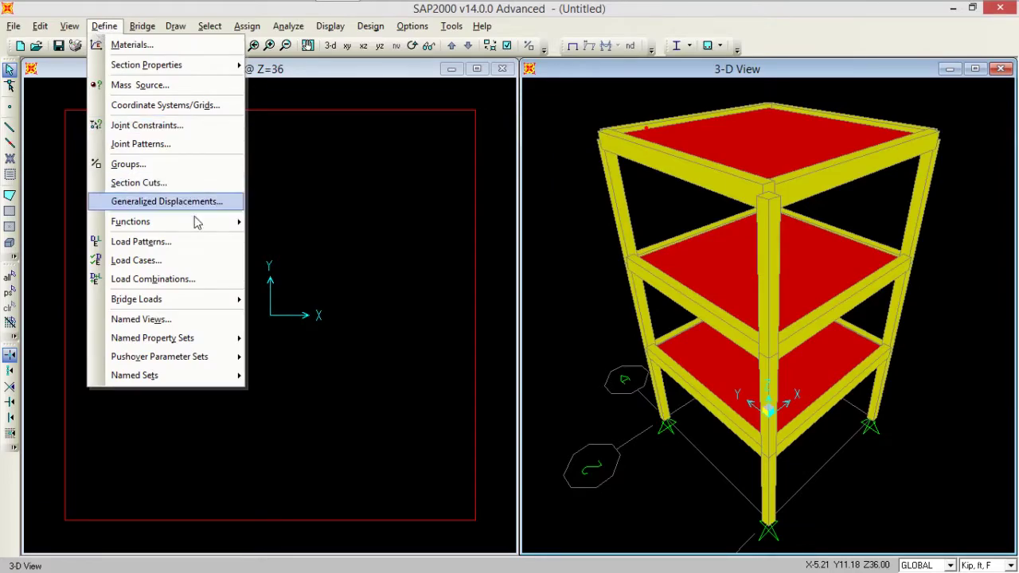
left_click(199, 279)
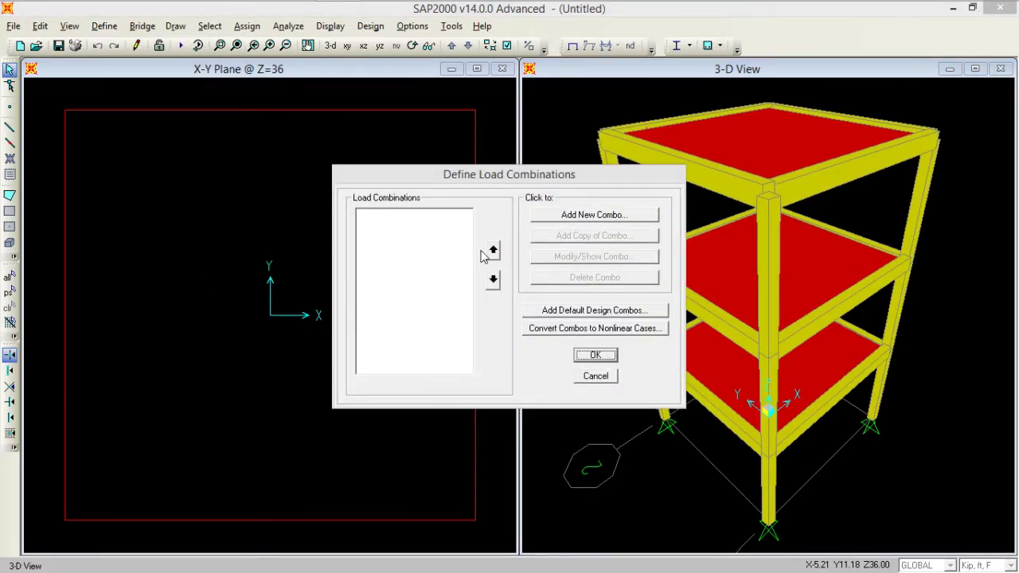
left_click(610, 311)
left_click(482, 258)
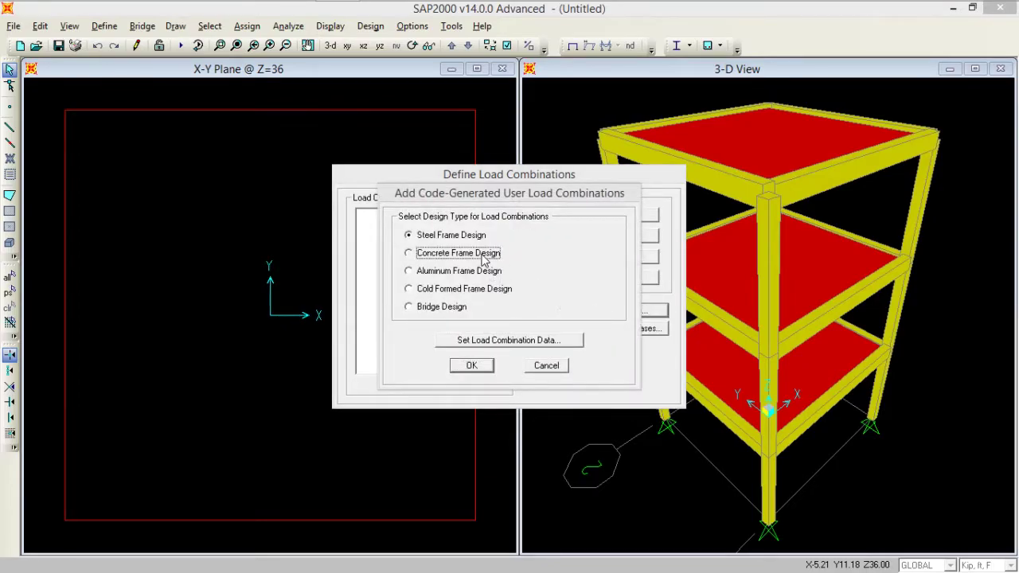
left_click(480, 368)
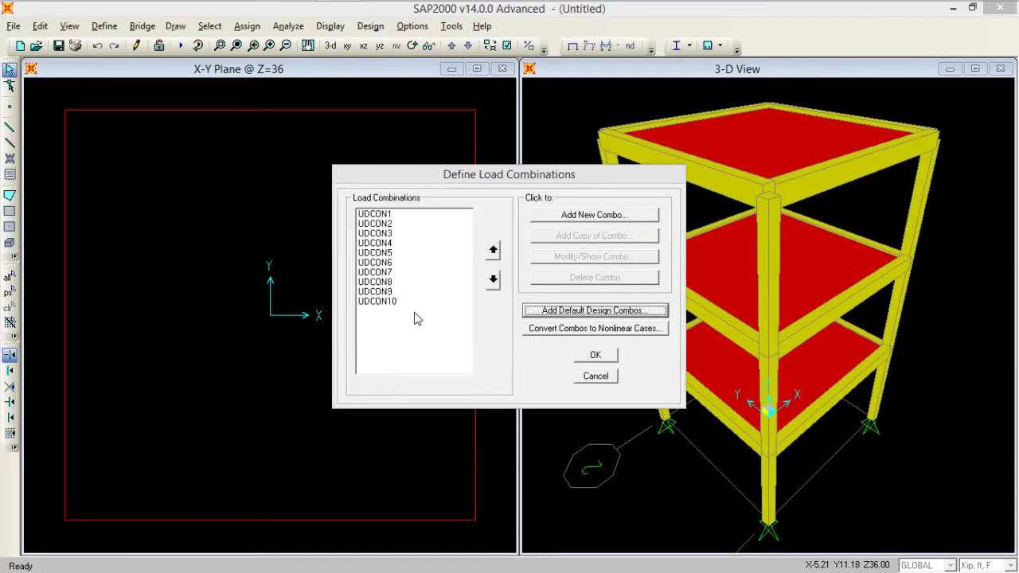
- Examine the load cases and scale factors of combinations UDCON4 and UDCON10, and accept the load combinations
left_click(390, 242)
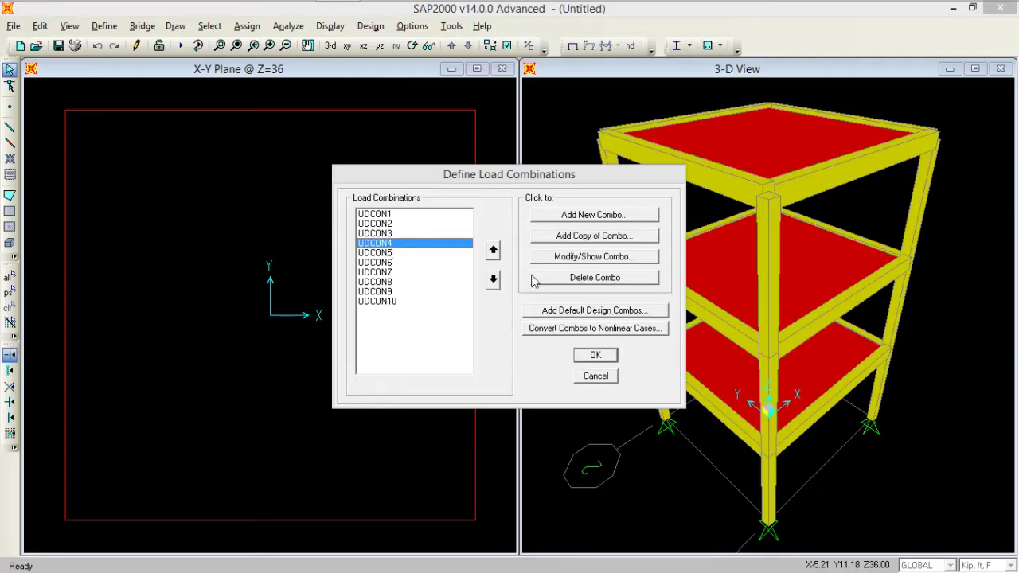
left_click(589, 256)
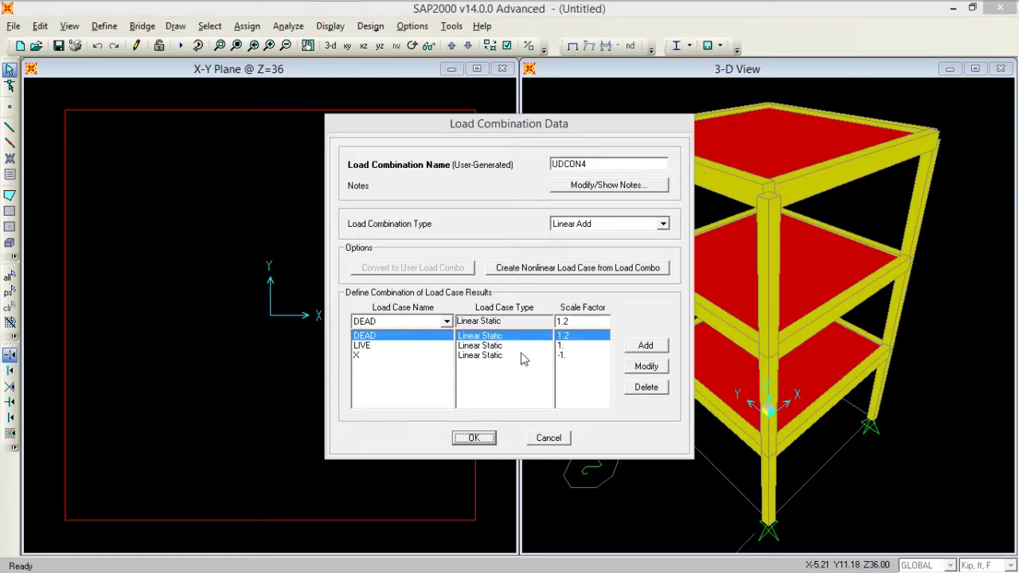
left_click(360, 358)
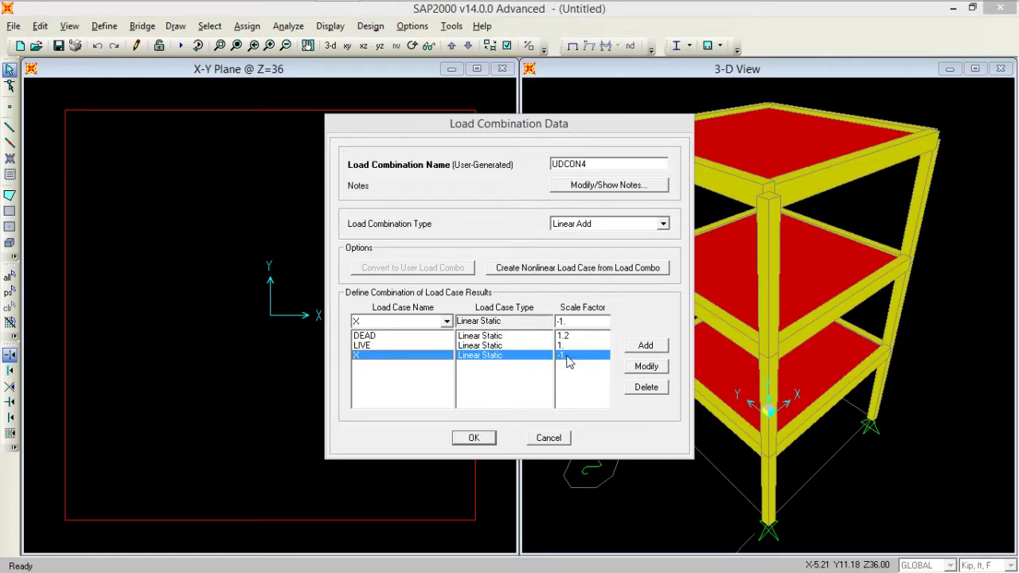
left_click(487, 440)
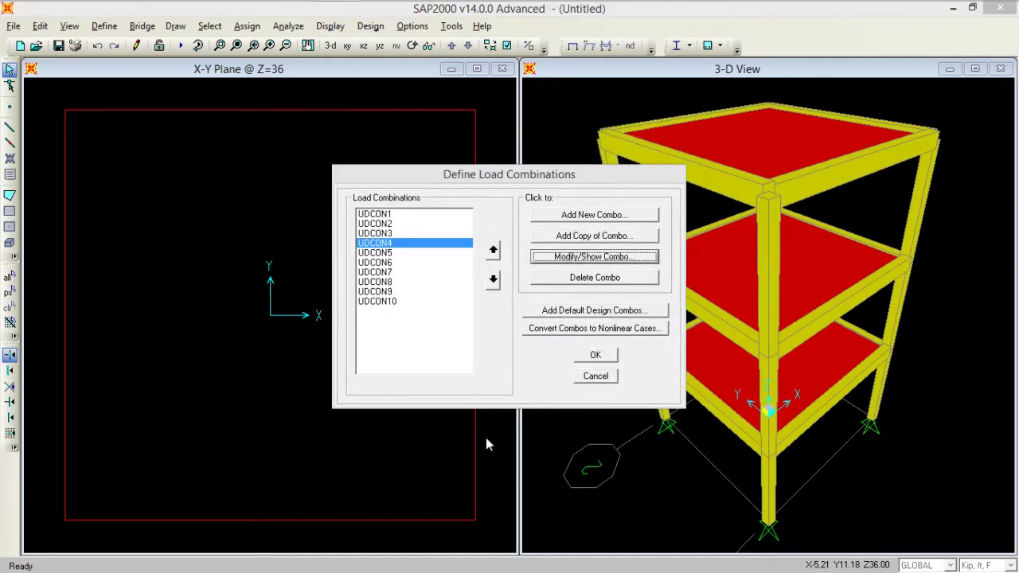
left_click(391, 302)
left_click(585, 255)
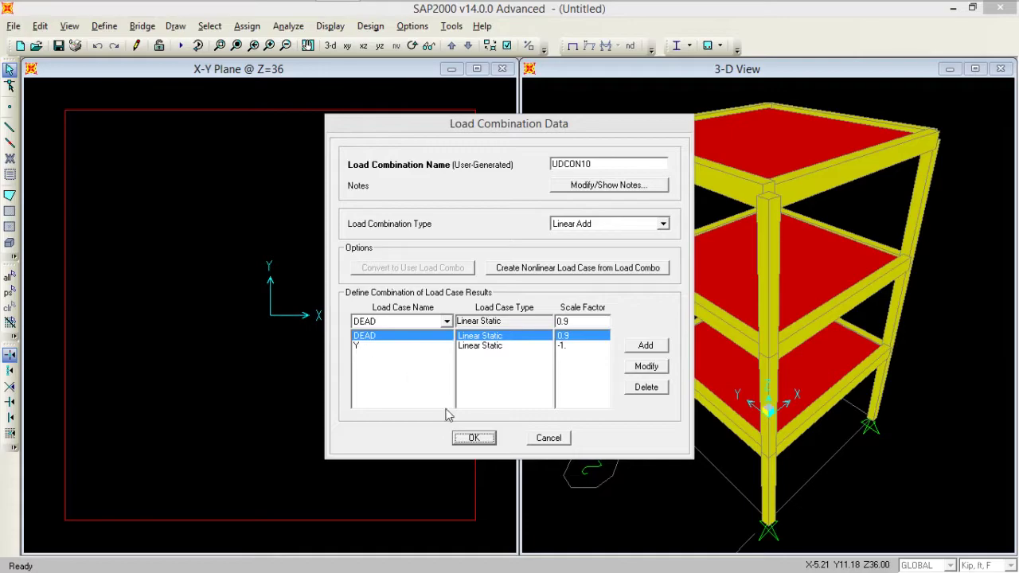
left_click(475, 439)
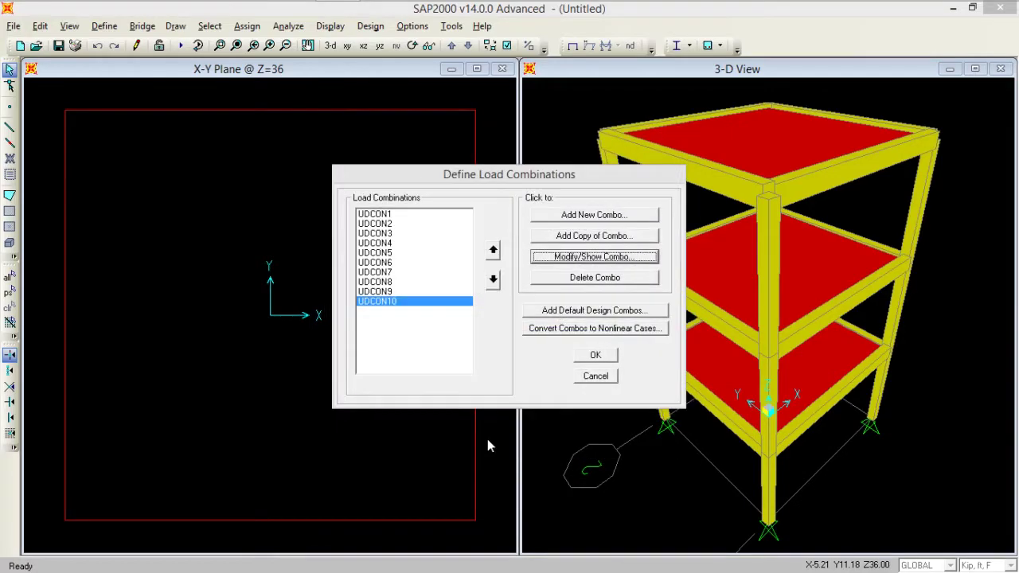
left_click(599, 358)
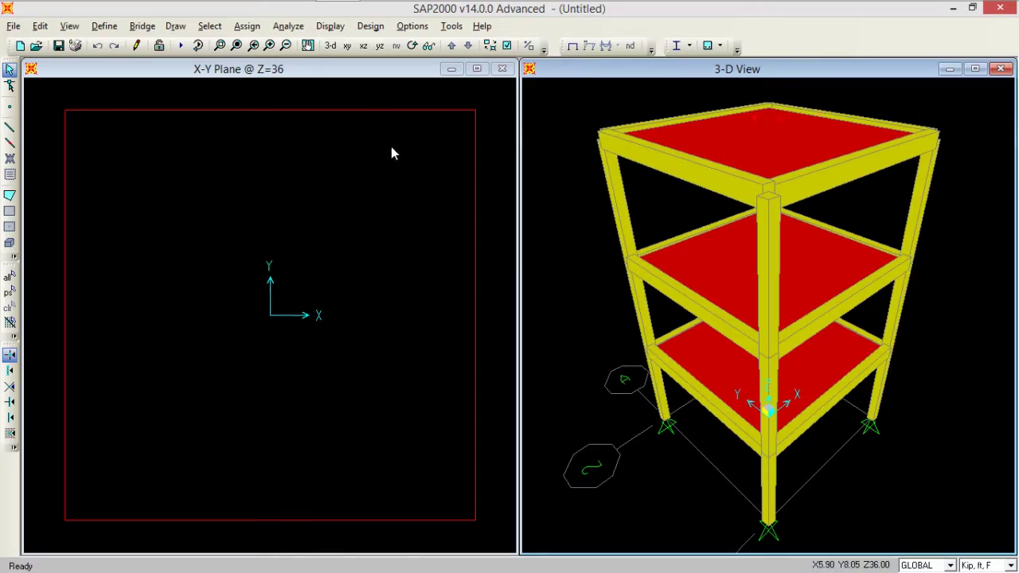
- Select all area objects in the model that use the Slab section
left_click(389, 99)
left_click(210, 25)
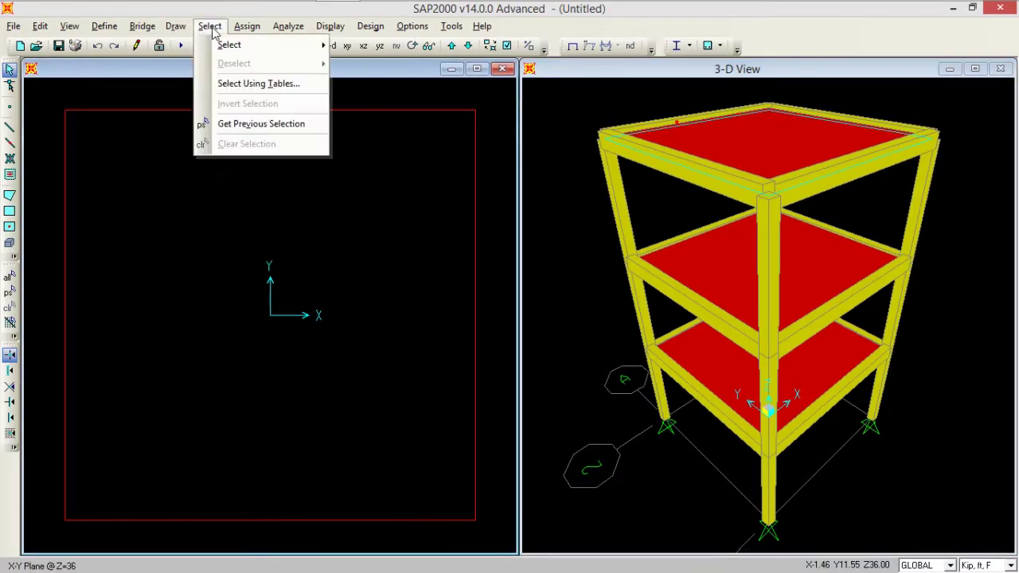
mouse_move(228, 48)
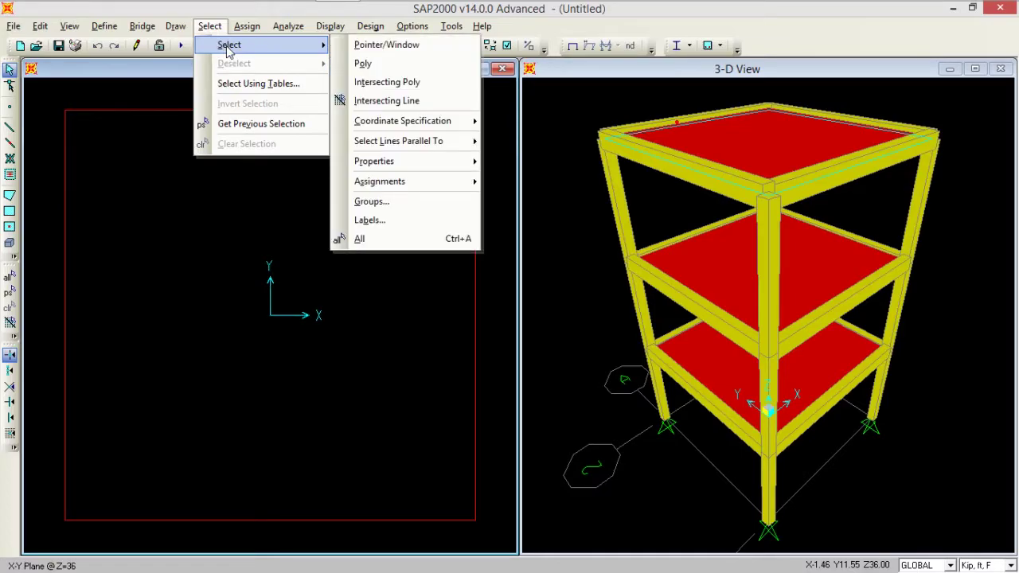
mouse_move(402, 159)
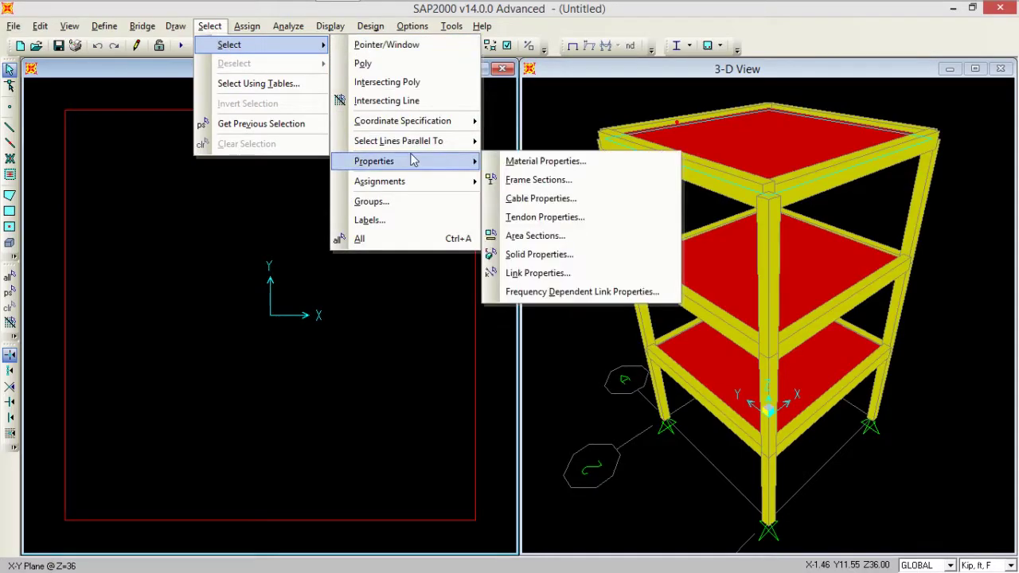
left_click(549, 236)
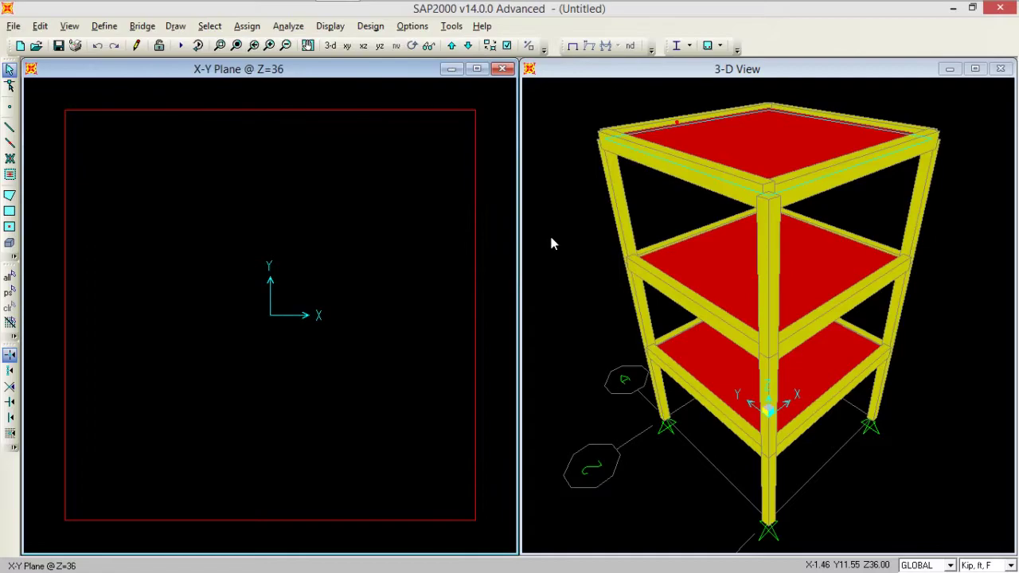
left_click(445, 261)
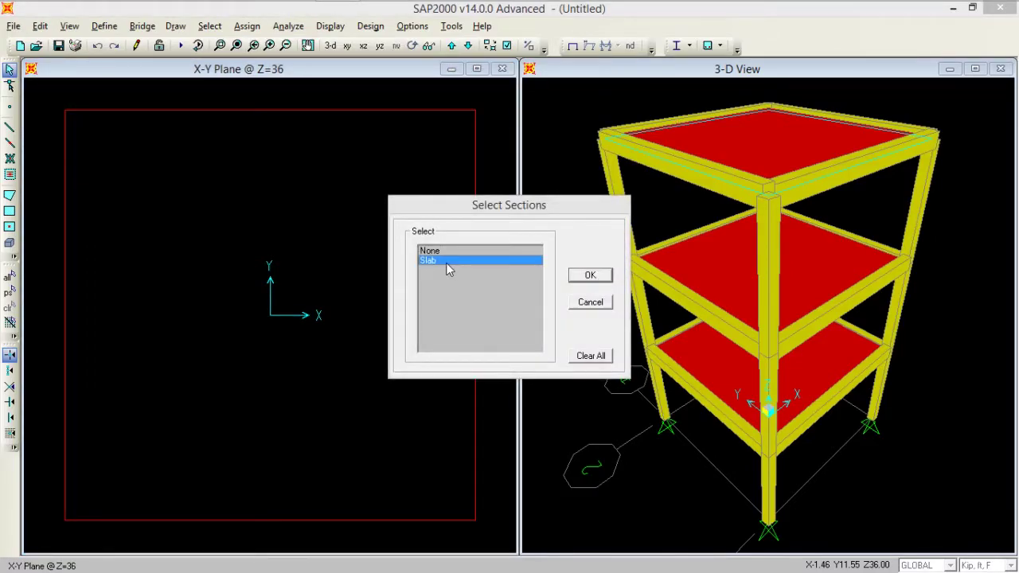
left_click(585, 275)
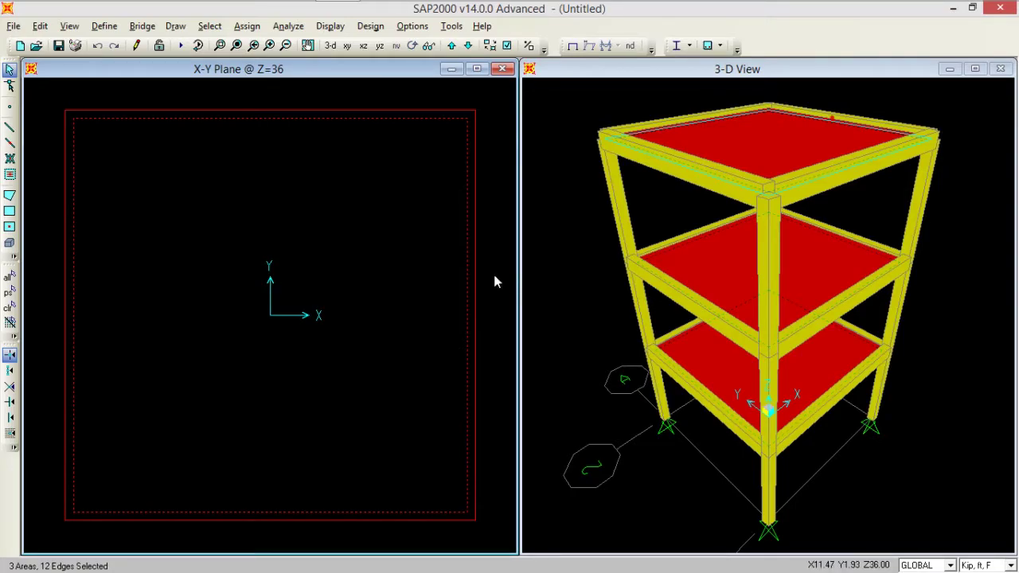
- Open the uniform shell load assignment for the selected slabs and choose the LIVE load pattern
left_click(247, 27)
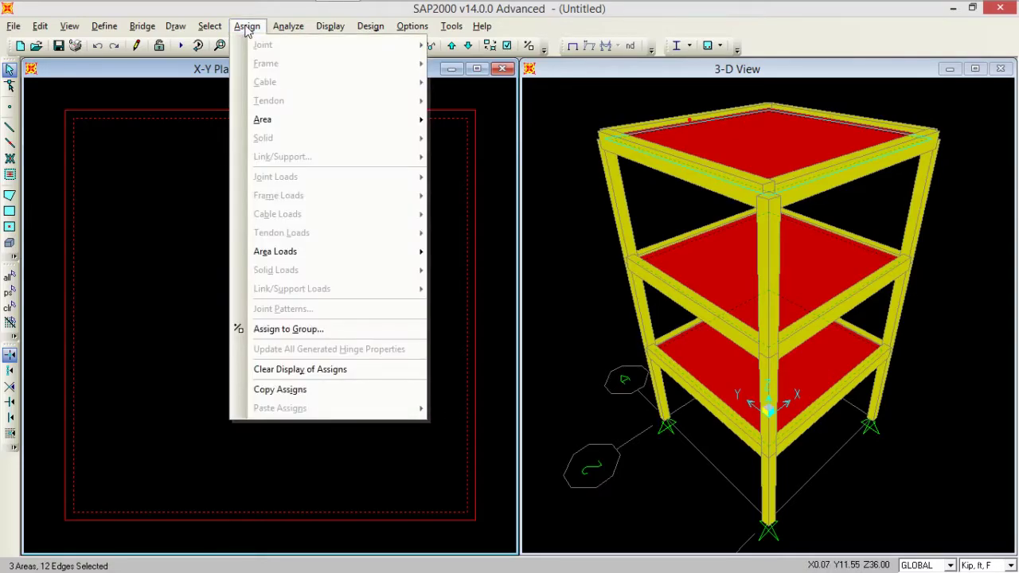
mouse_move(356, 250)
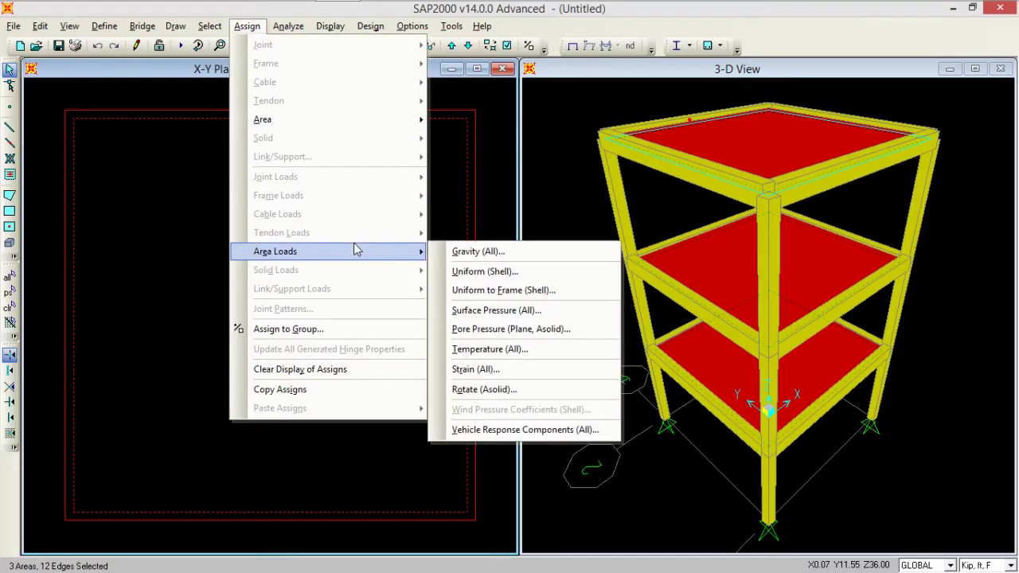
left_click(451, 271)
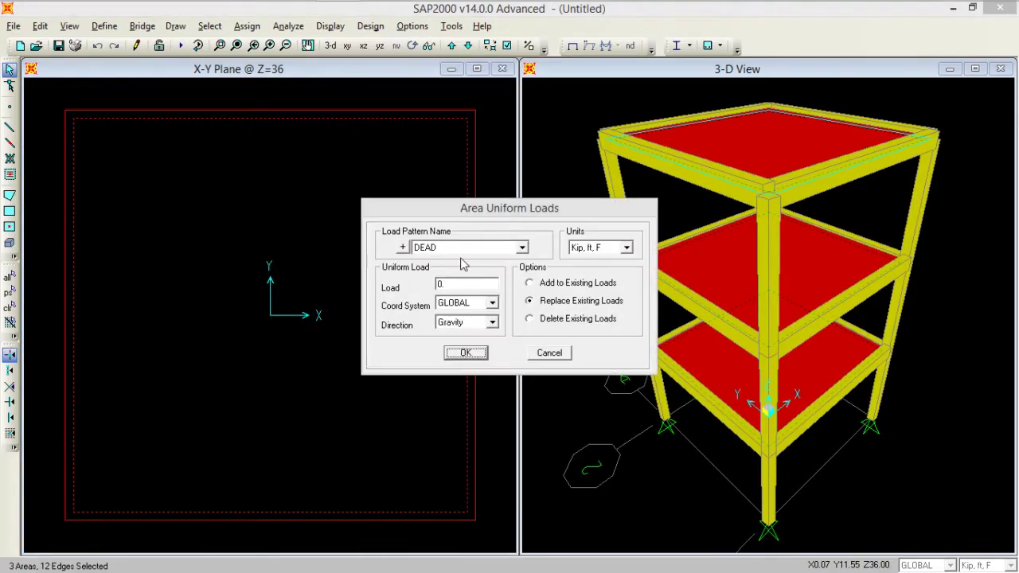
left_click(522, 247)
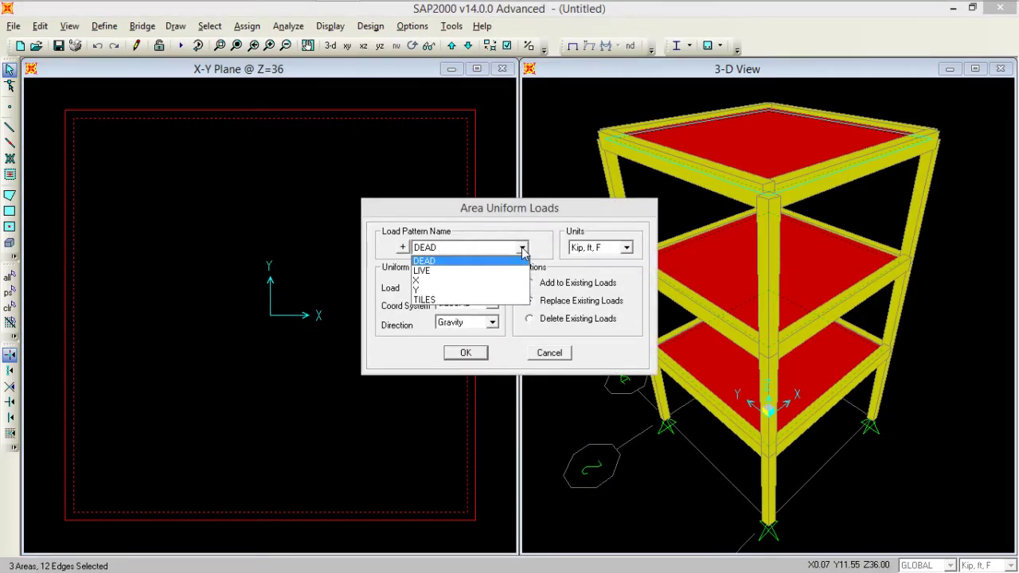
left_click(502, 271)
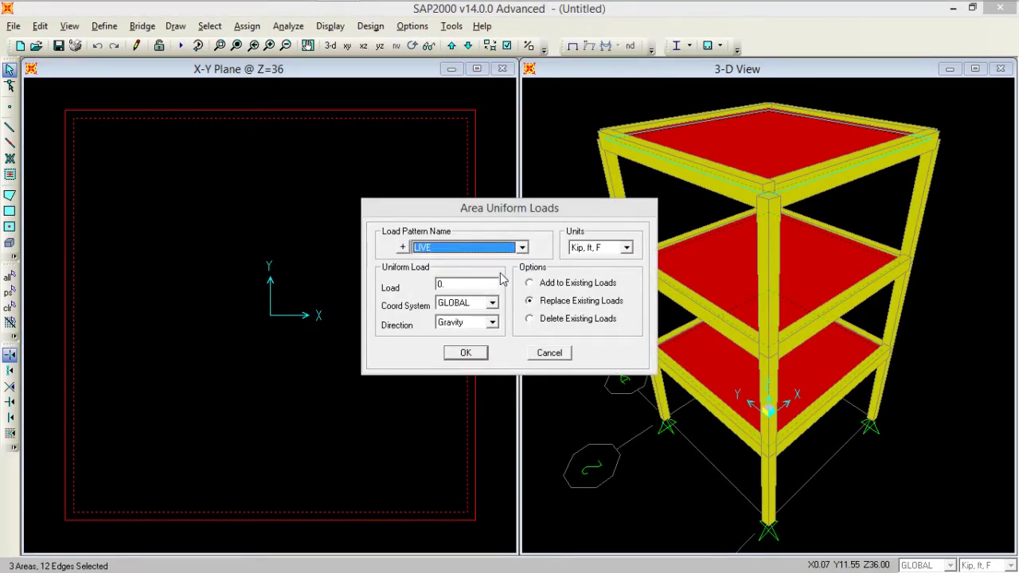
left_click(468, 284)
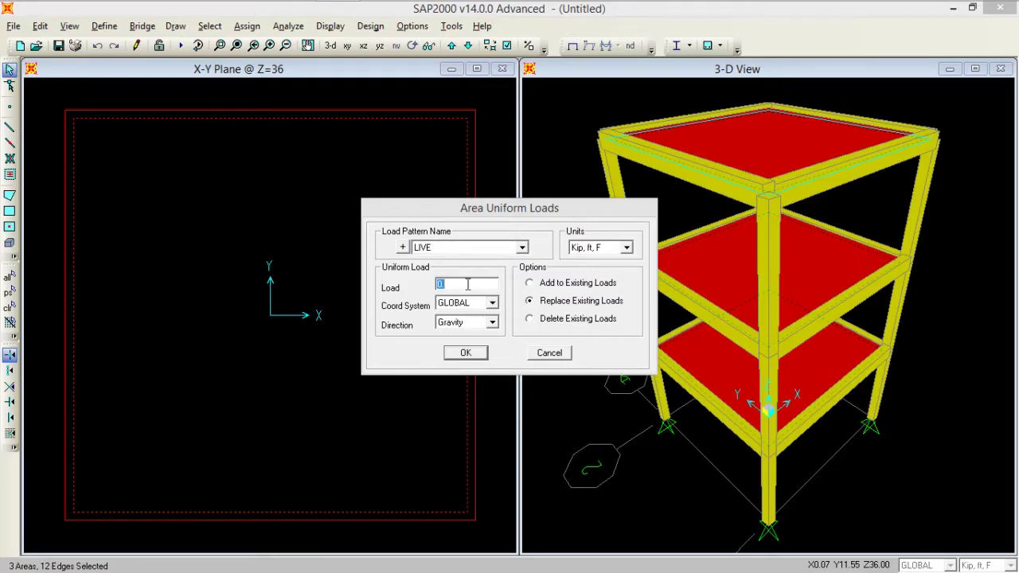
left_click(625, 248)
scroll(617, 265, "up", 1)
left_click(613, 268)
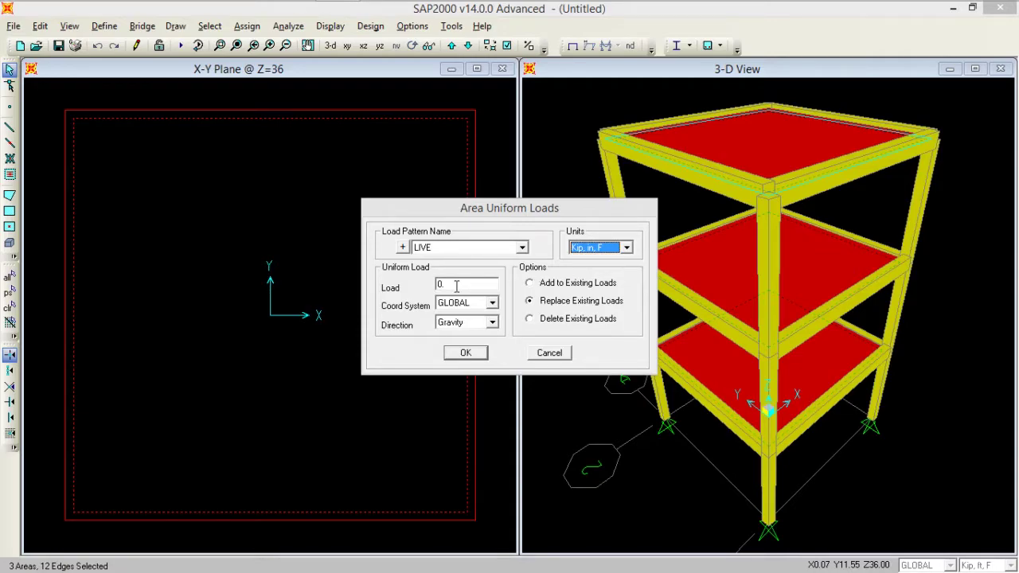
left_click(628, 247)
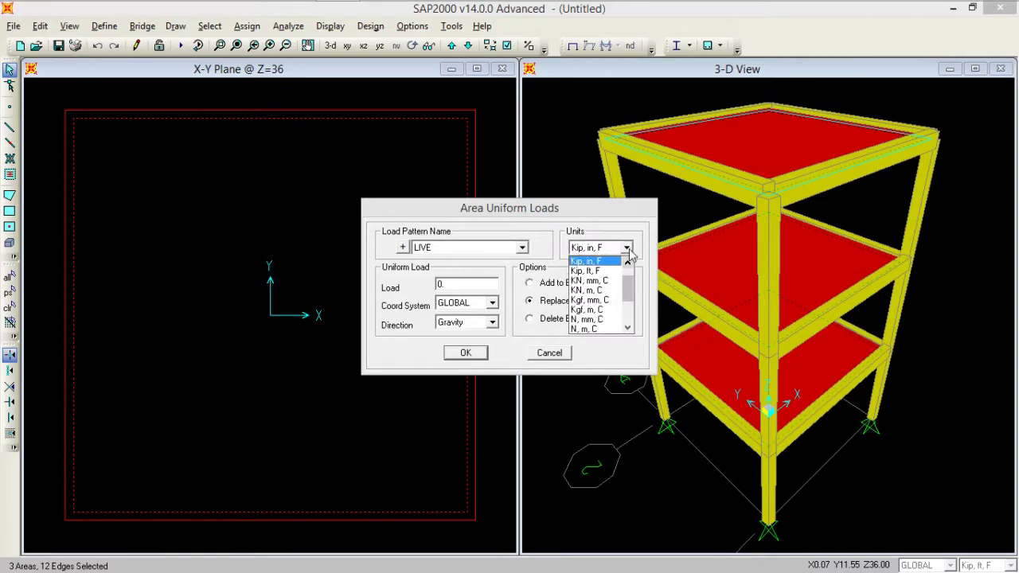
left_click(606, 272)
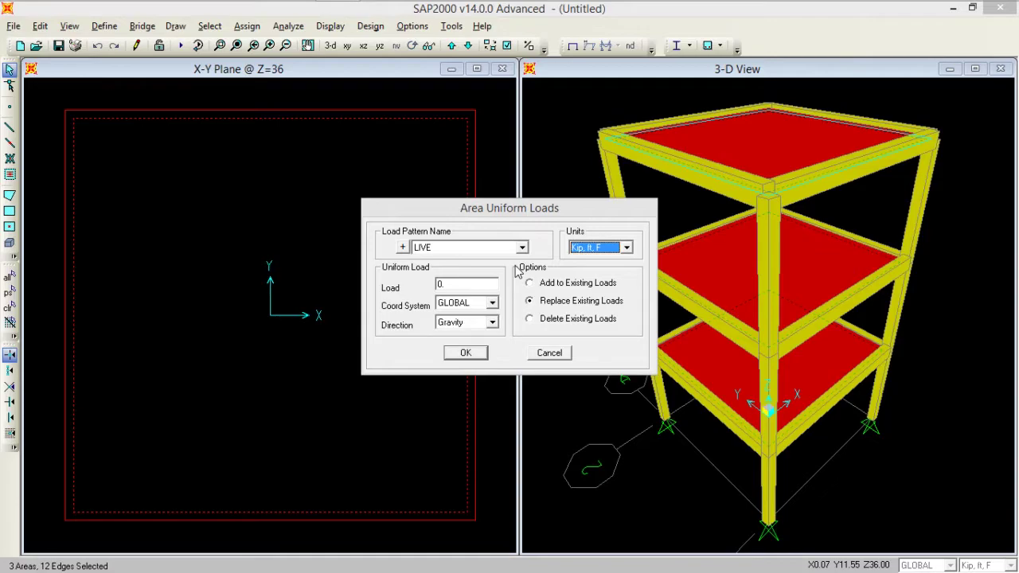
double_click(444, 284)
type("4")
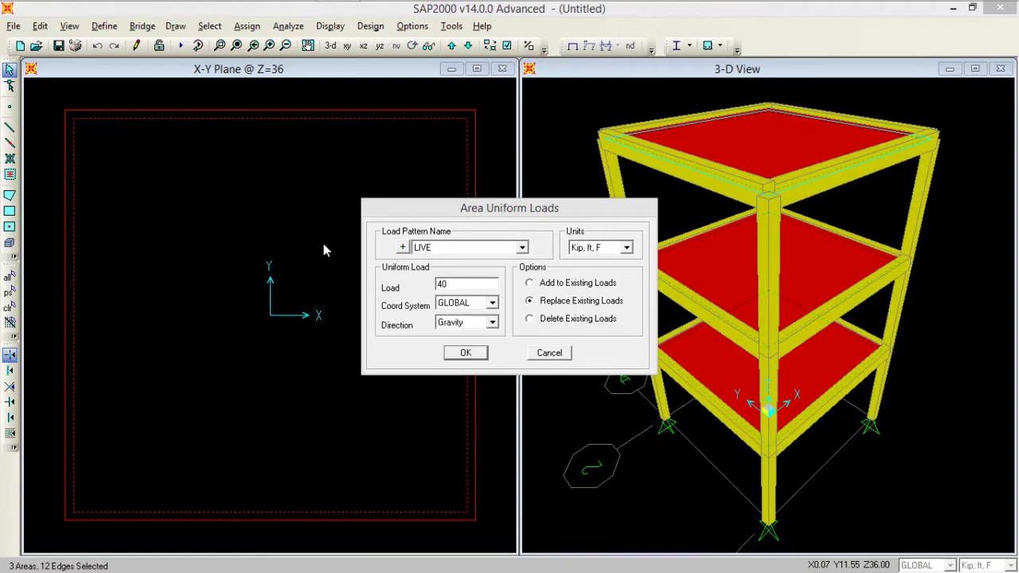
left_click(576, 250)
left_click(577, 250)
- Set the uniform live load to .04 in Kip, ft, F units and apply it with the Add to Existing Loads option
double_click(451, 284)
key("BackSpace")
type(".04")
left_click(554, 285)
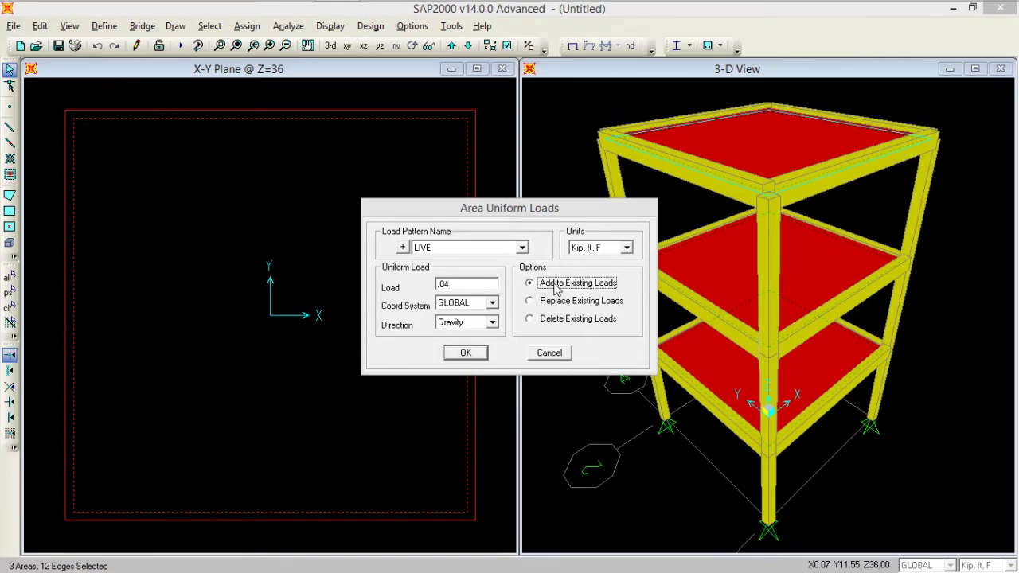
left_click(478, 355)
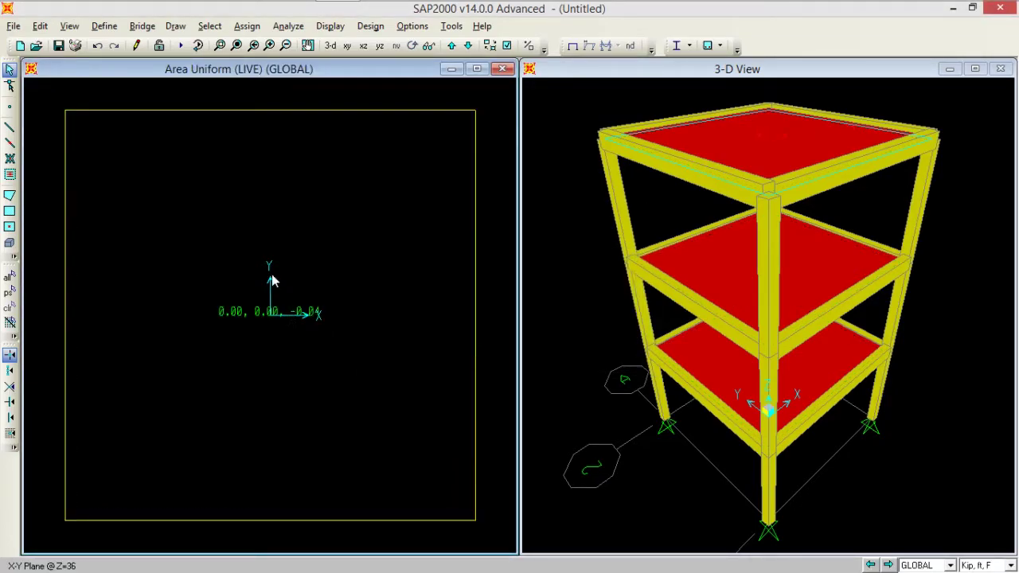
- Hide the axes in the plan view and restore the previous selection of the three slabs
left_click(69, 27)
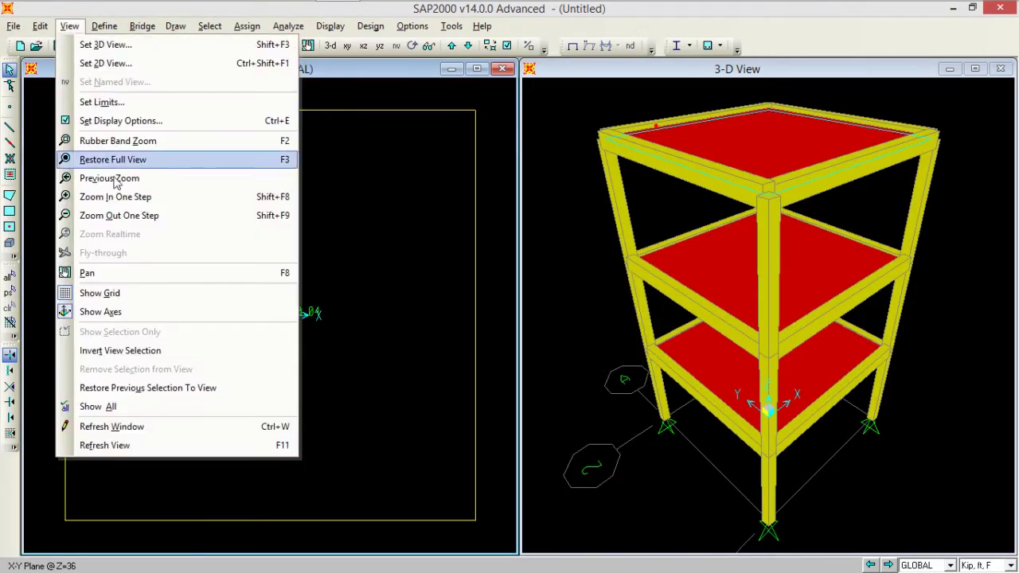
left_click(145, 311)
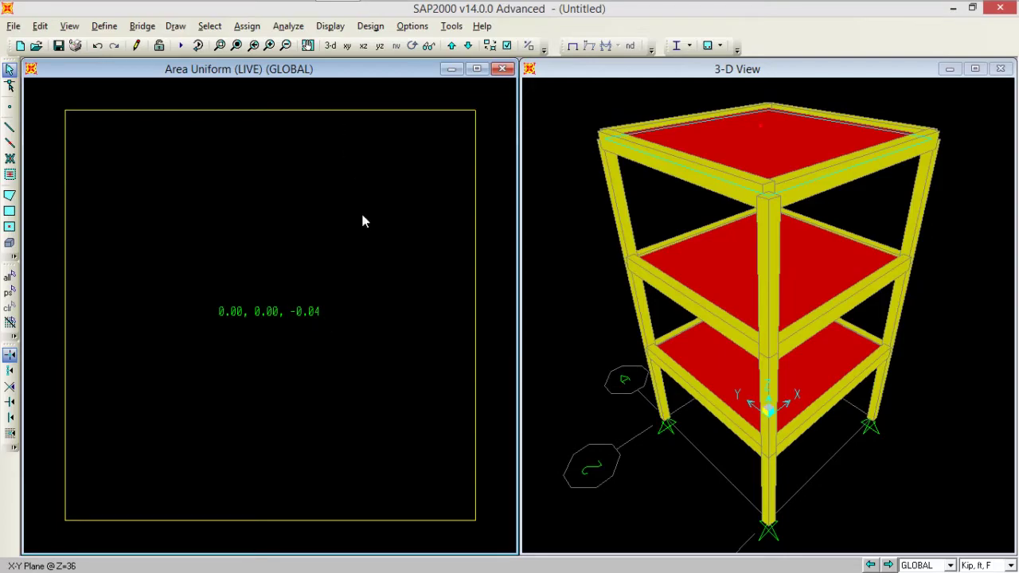
left_click(10, 293)
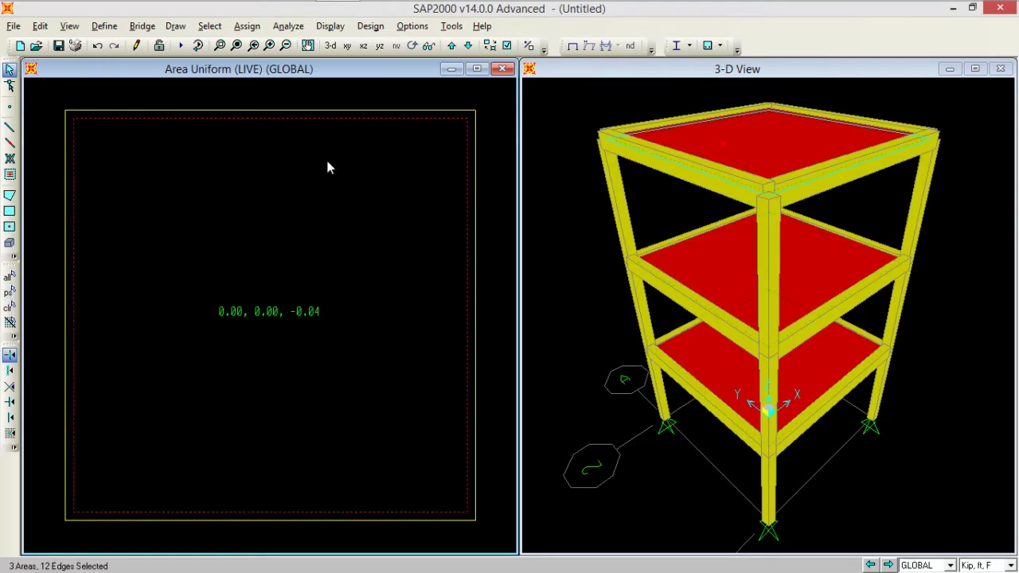
- Assign a uniform shell load of .02 in Kip, ft, F units to the slabs under the TILES pattern, adding to existing loads
left_click(247, 27)
mouse_move(340, 252)
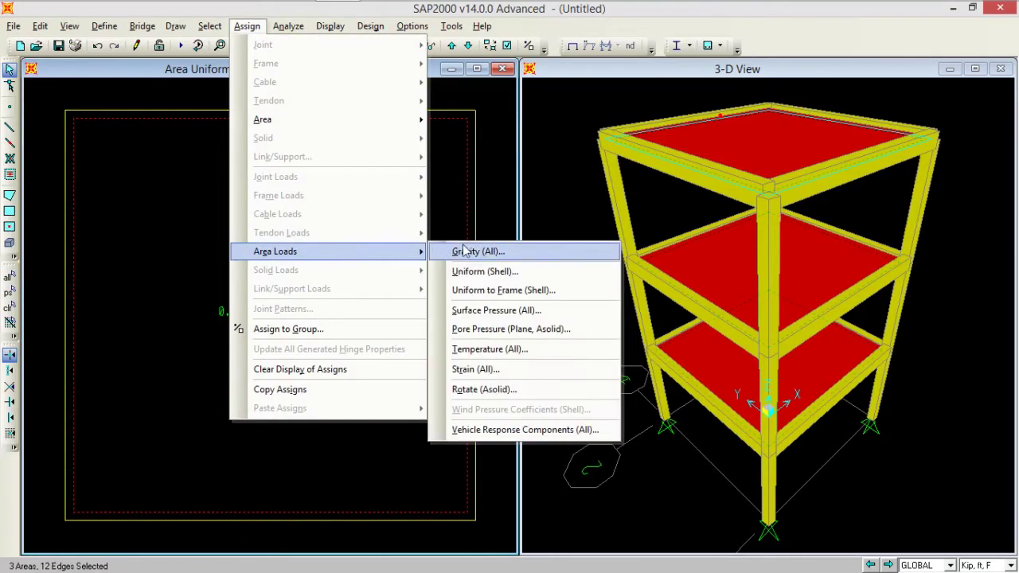
left_click(472, 271)
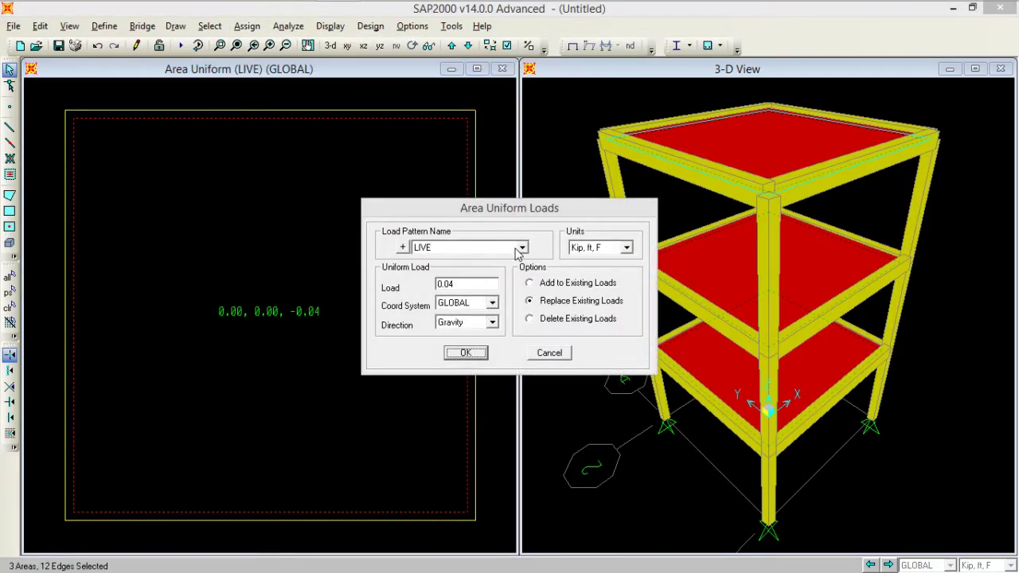
left_click(521, 248)
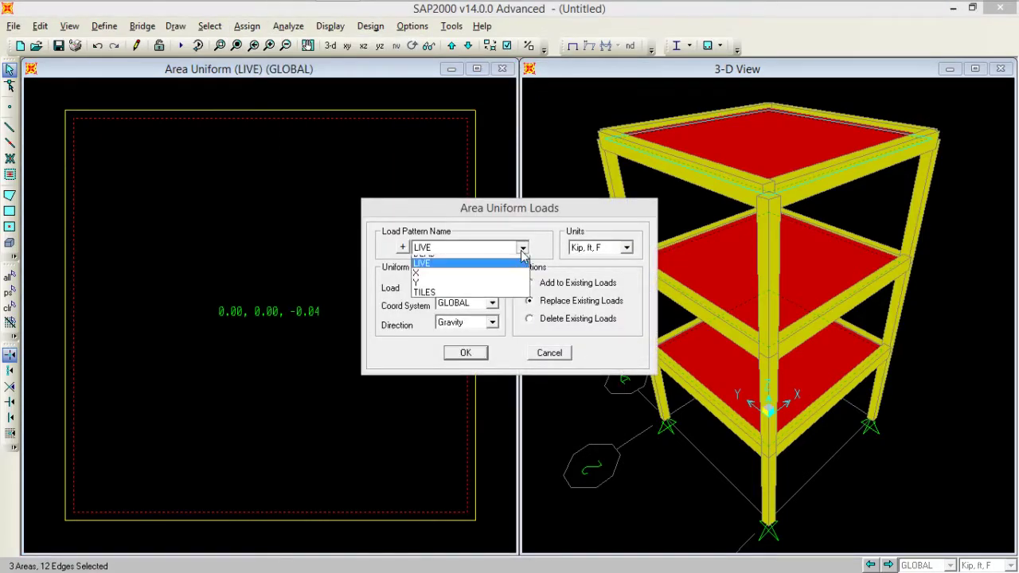
left_click(490, 300)
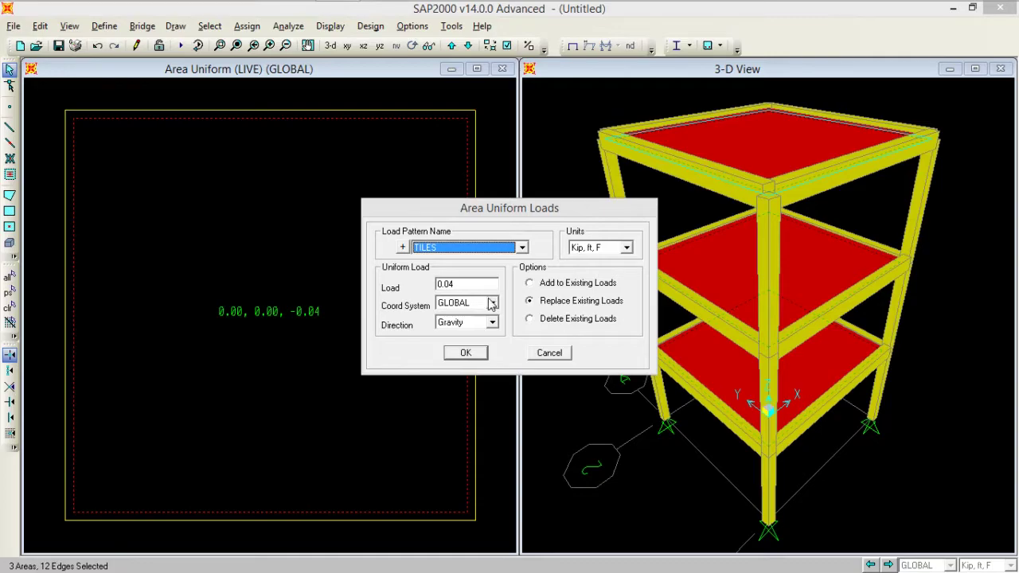
left_click(522, 249)
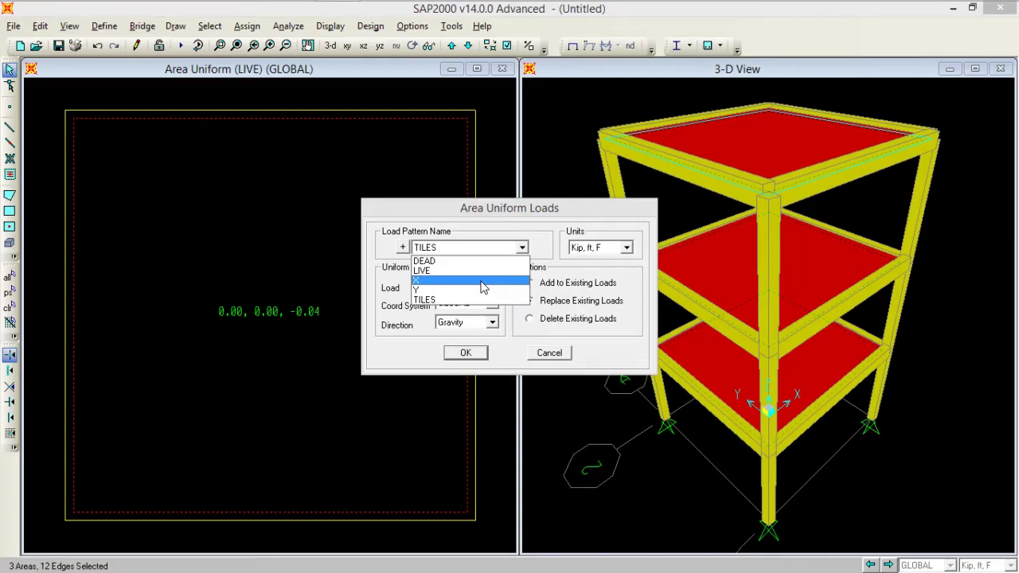
left_click(454, 299)
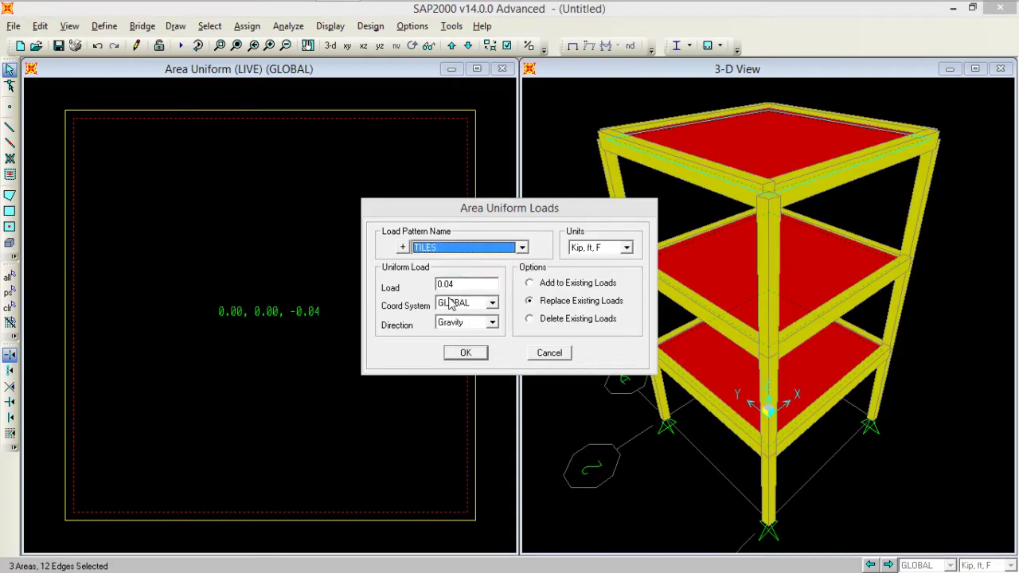
double_click(467, 288)
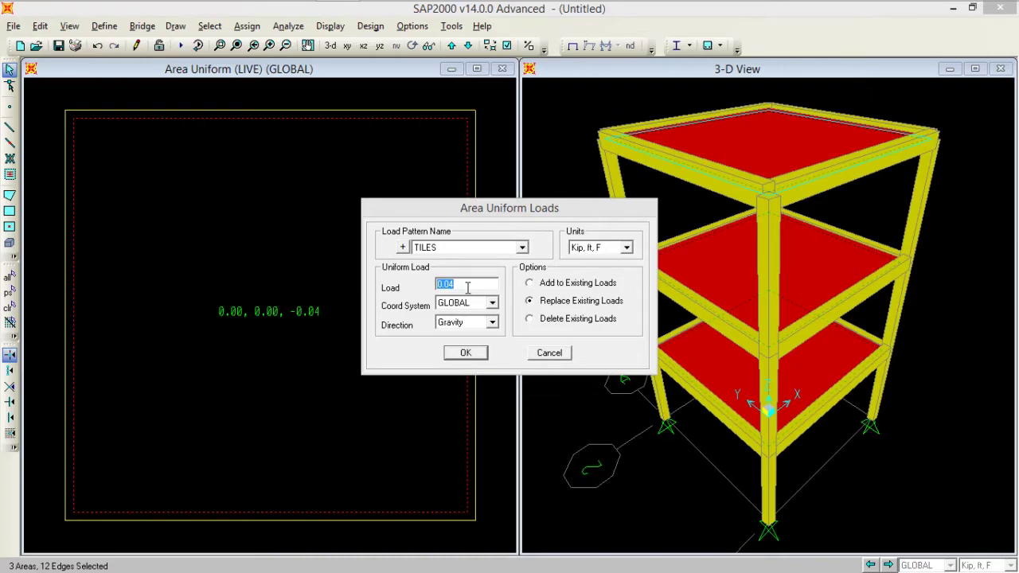
type(".02")
left_click(554, 285)
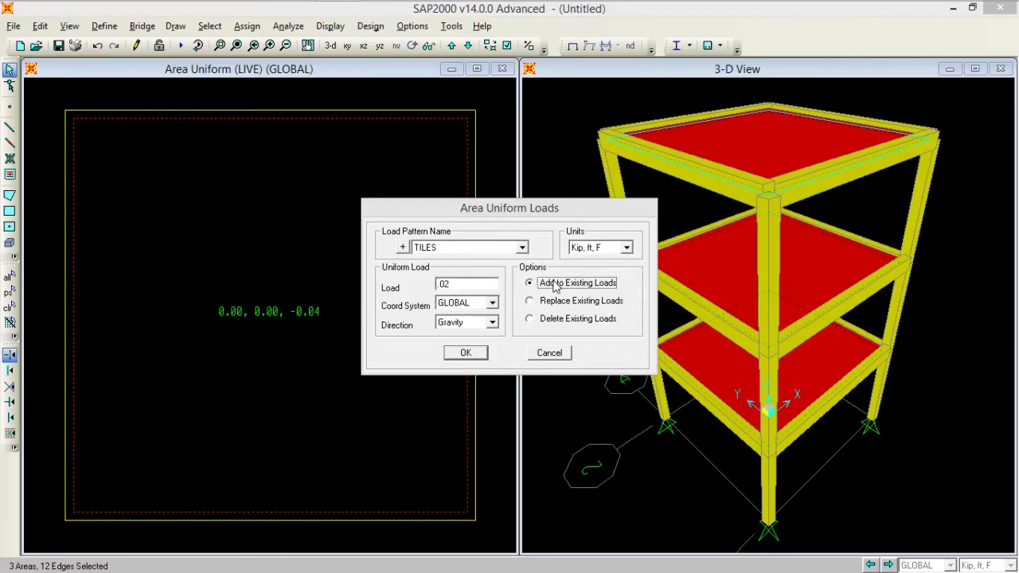
left_click(473, 358)
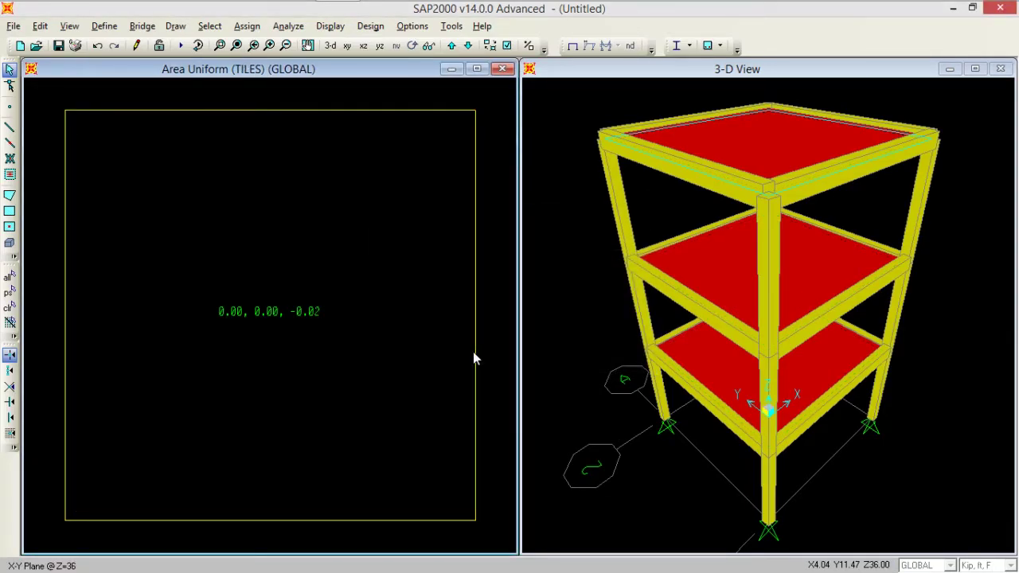
- Set the analysis options to the Space Frame degrees of freedom
left_click(288, 26)
left_click(301, 44)
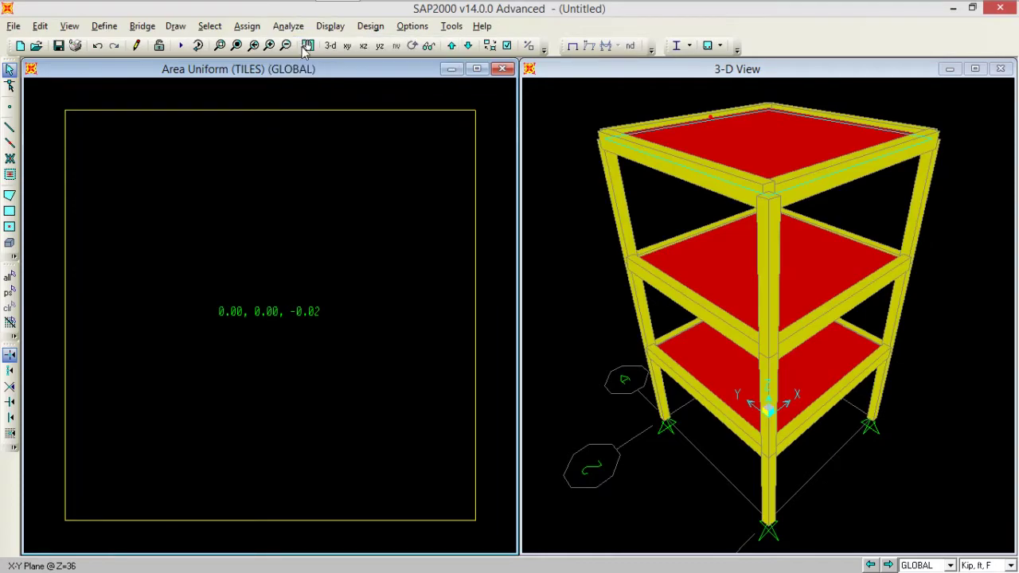
left_click(385, 265)
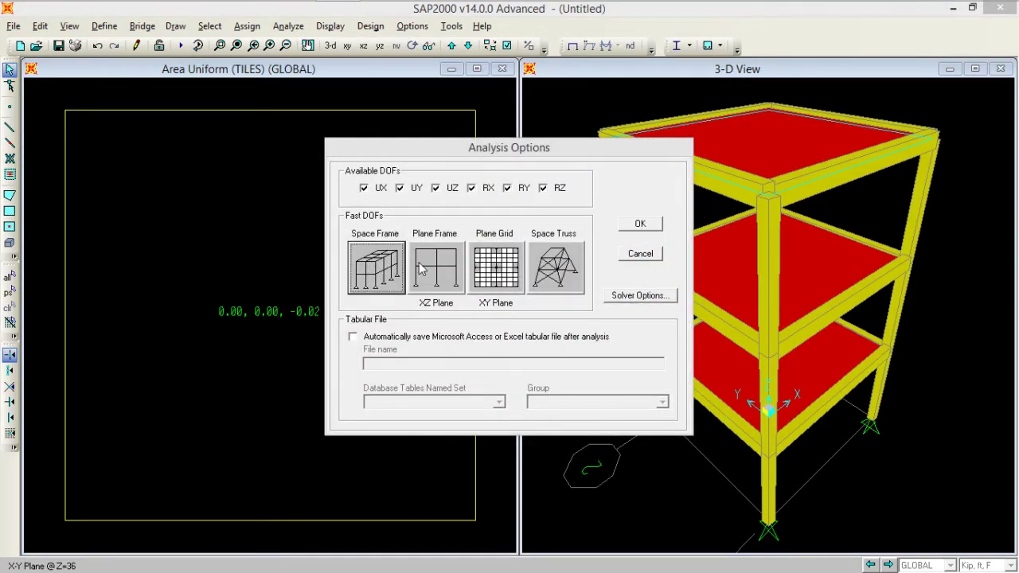
left_click(641, 223)
- Run the analysis for all load cases, saving the model as example
left_click(288, 26)
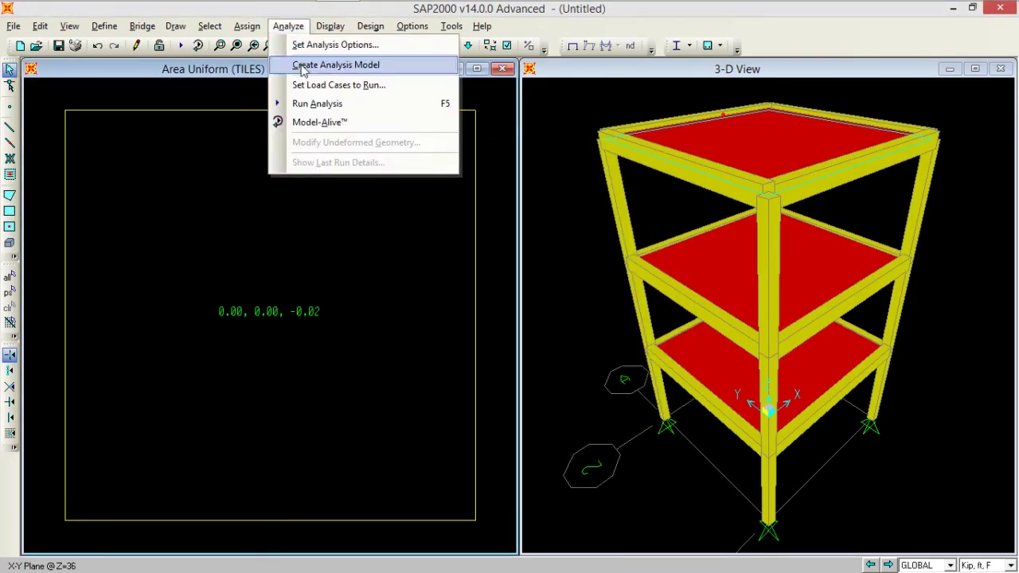
left_click(314, 100)
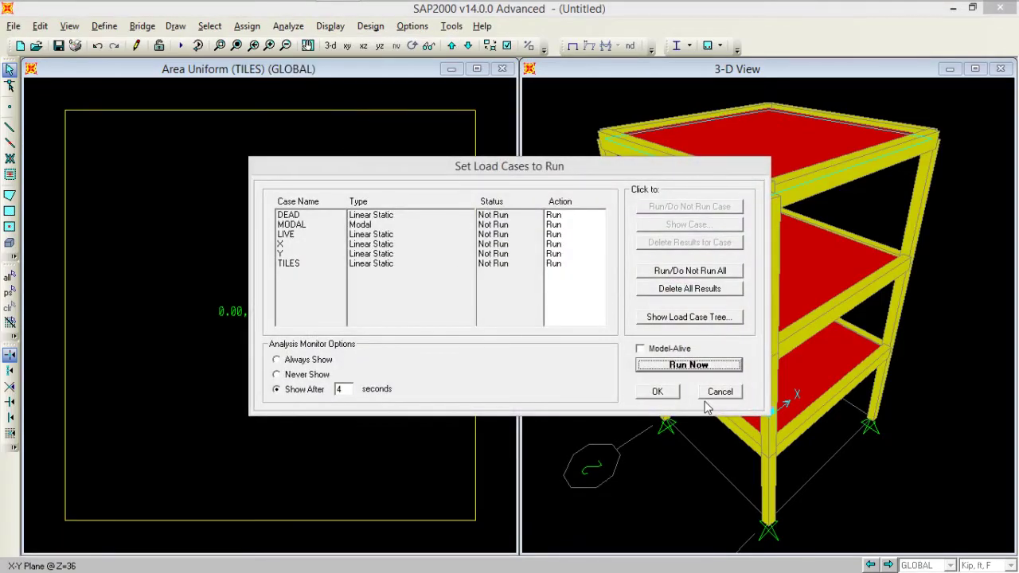
left_click(686, 365)
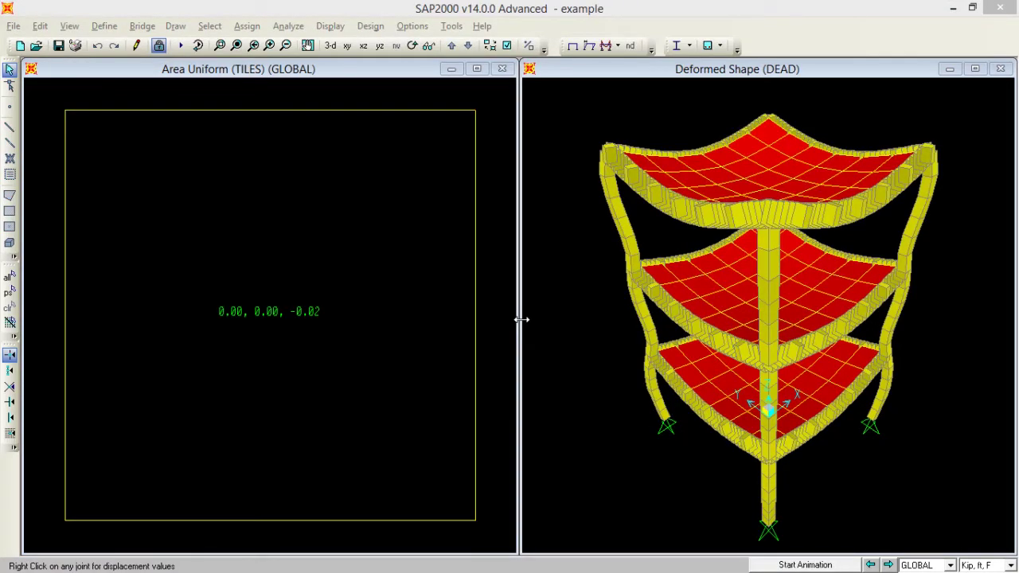
- Maximize the 3D deformed shape view, centre the frame and animate its DEAD load deformation
double_click(782, 68)
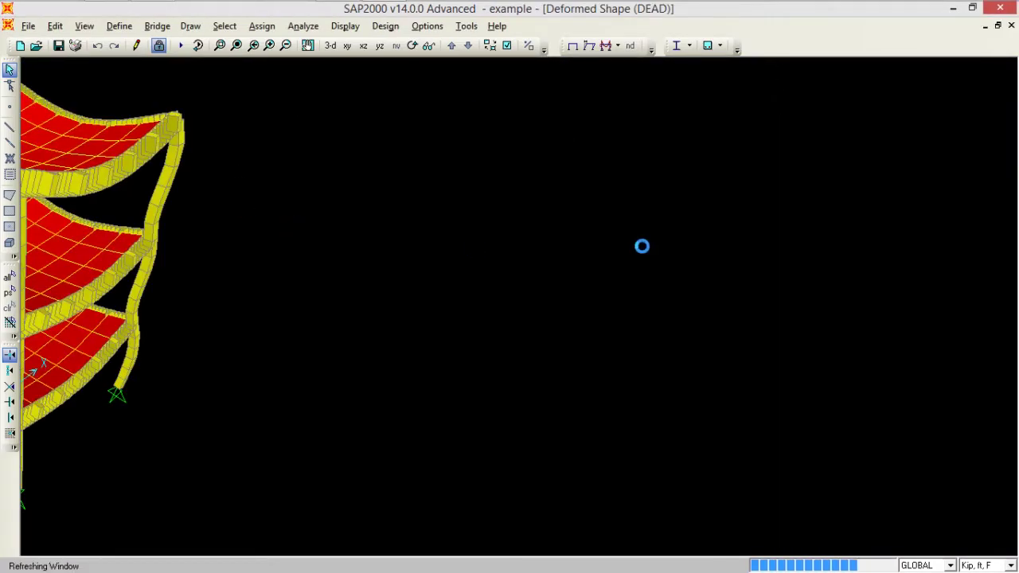
middle_click_drag(669, 252, 256, 217)
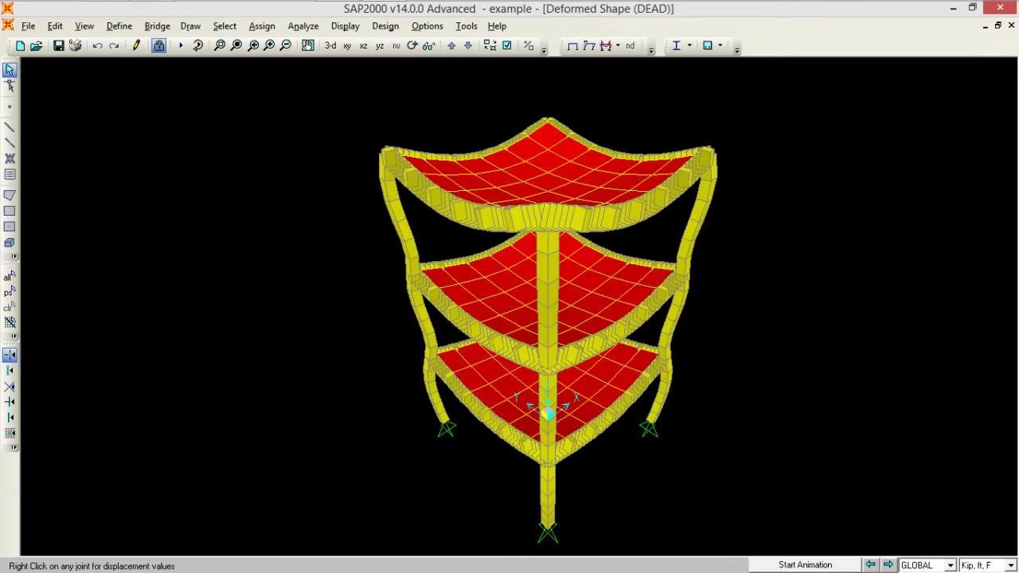
left_click(799, 564)
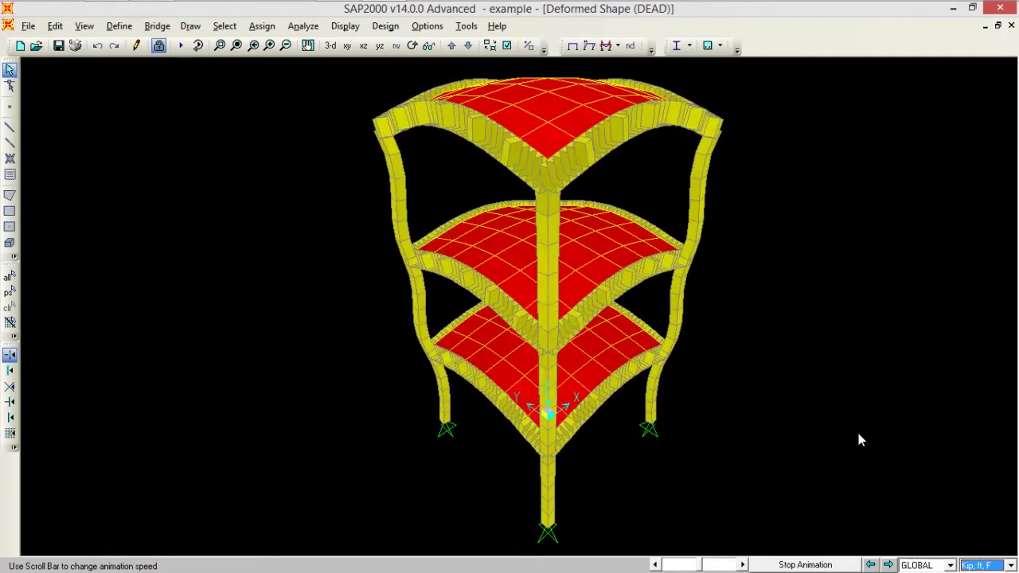
- Step through the animated deformed shapes of the other load cases, including LIVE, X and MODAL mode 1
left_click(888, 564)
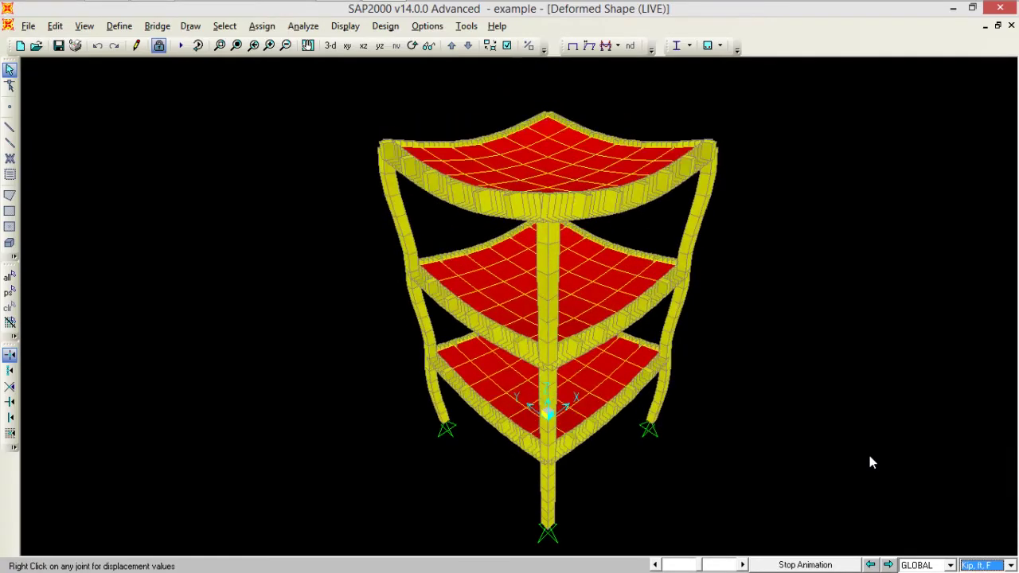
left_click(888, 565)
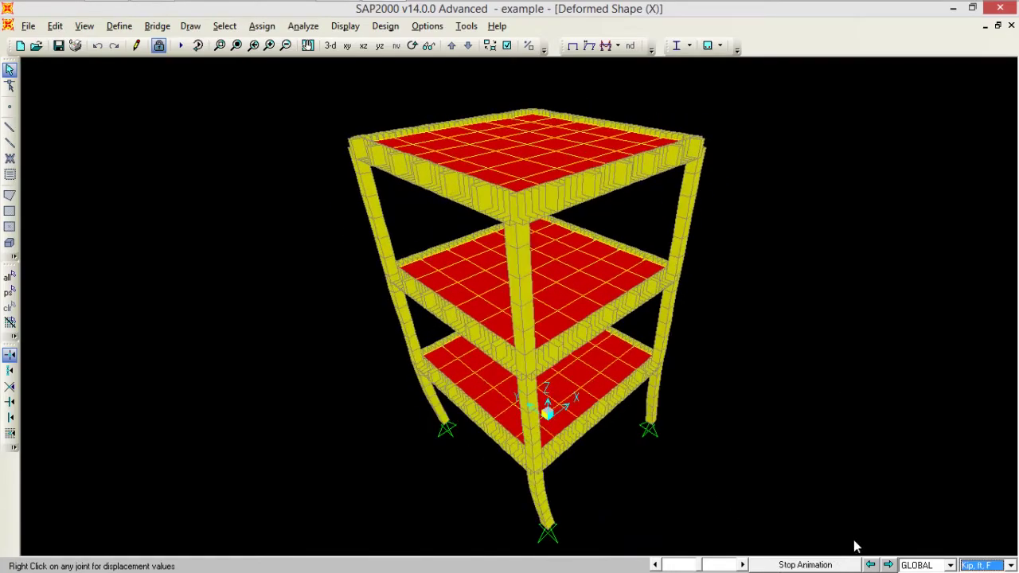
left_click(888, 564)
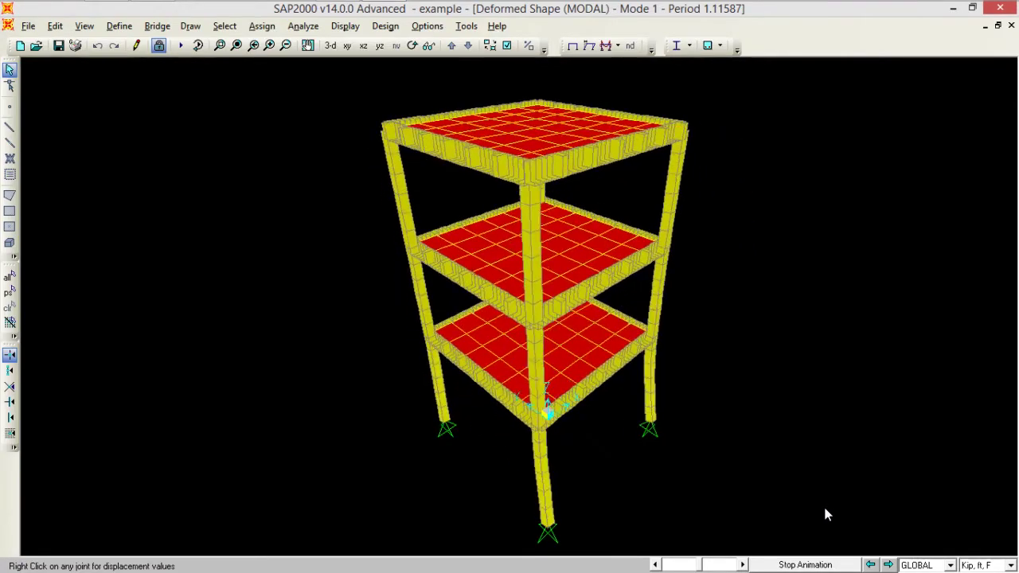
- Step through the animated MODAL mode shapes up to mode 5, stop the animation and restore the undeformed shape in both views
left_click(825, 564)
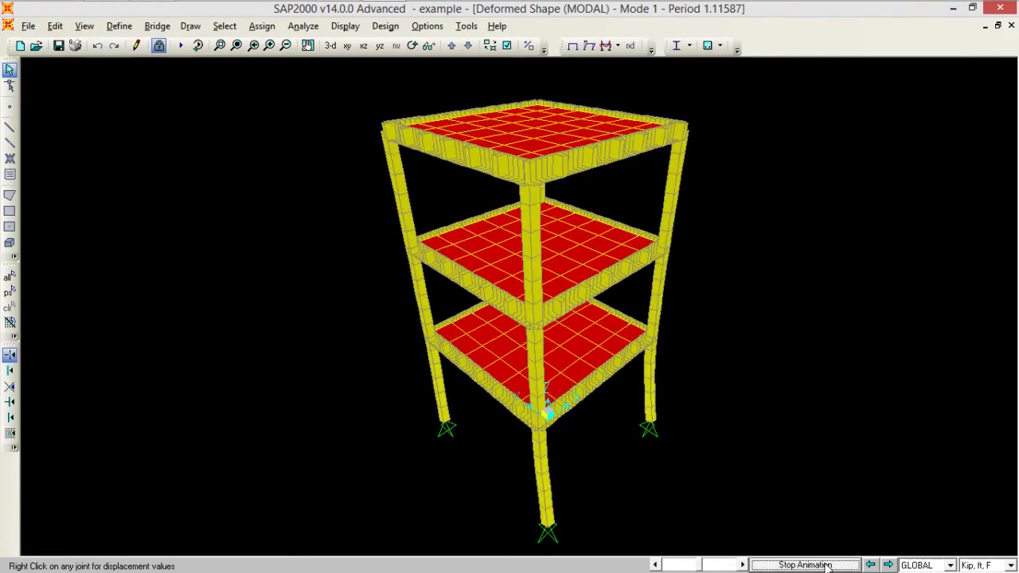
left_click(835, 566)
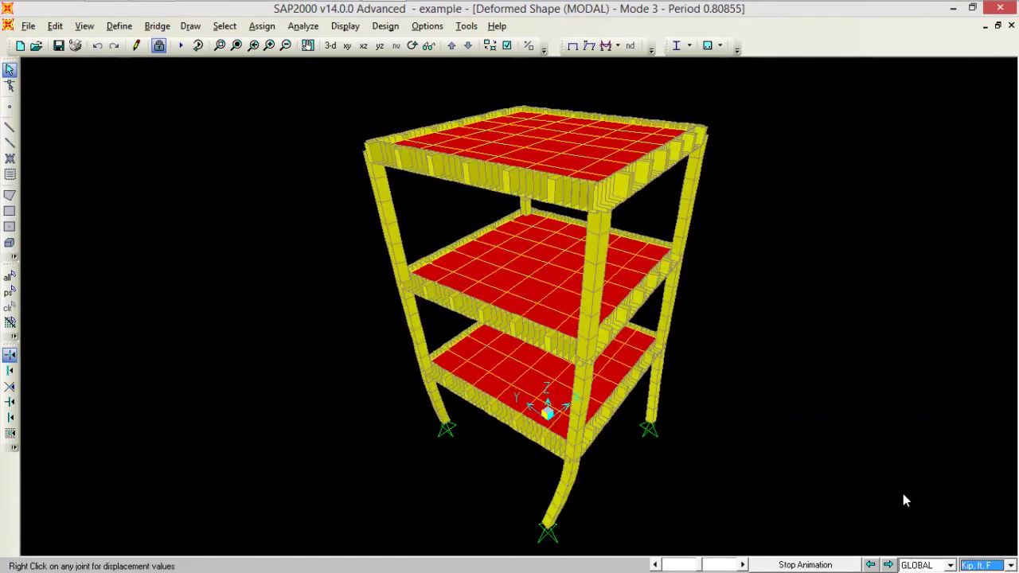
left_click(888, 564)
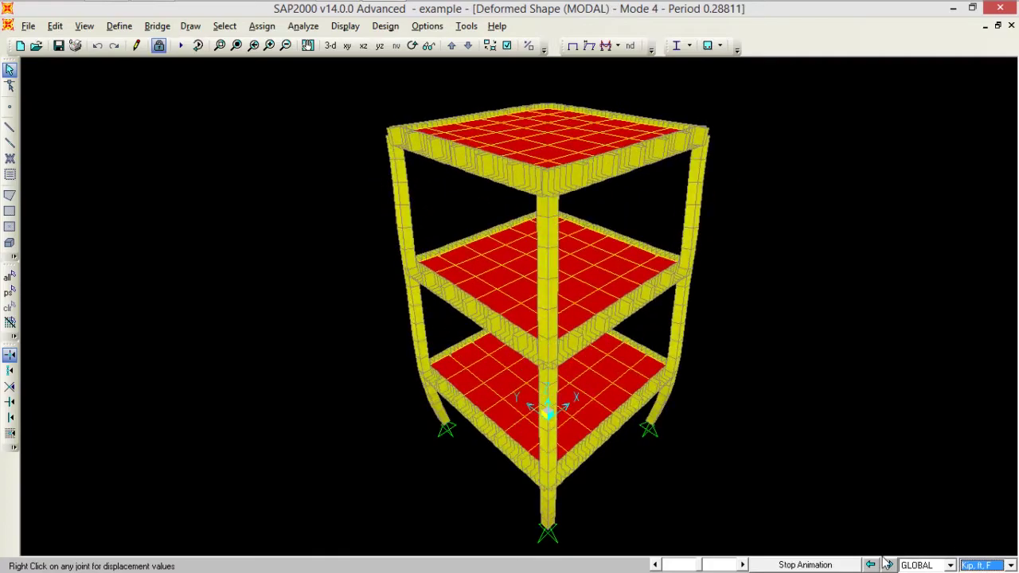
left_click(887, 564)
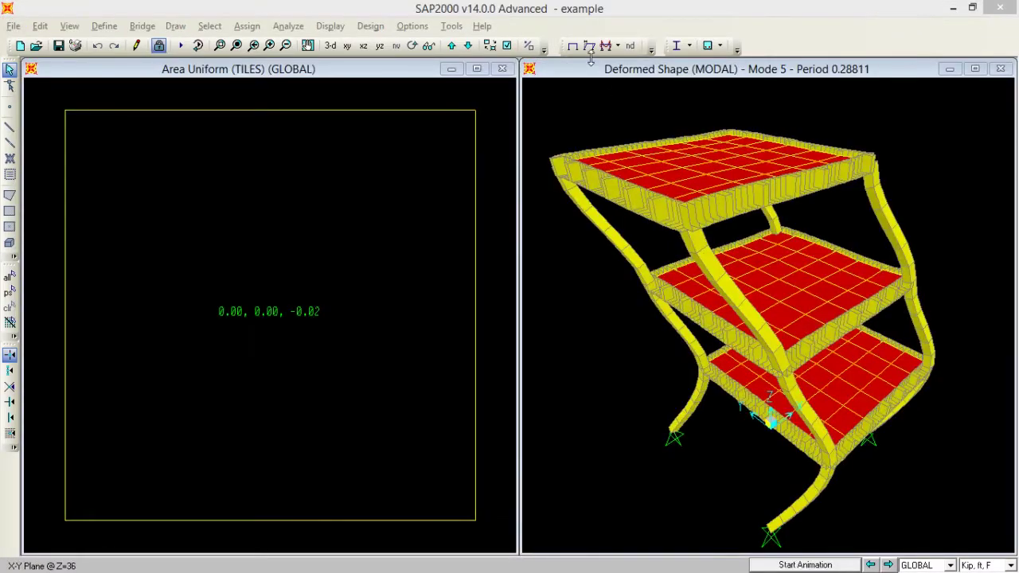
left_click(572, 46)
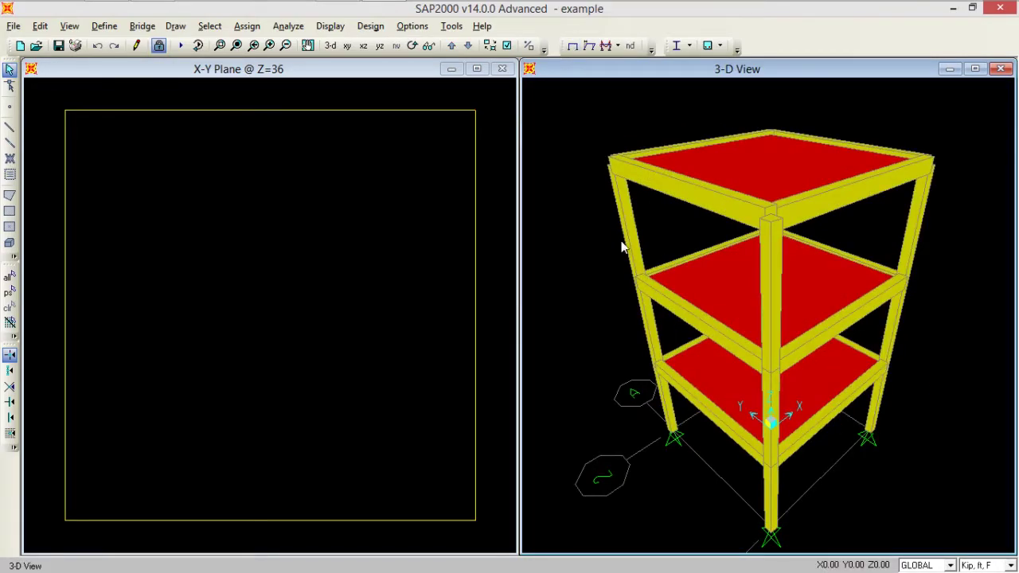
- Run the concrete frame design/check of the structure and display the longitudinal reinforcing areas
left_click(370, 26)
mouse_move(386, 63)
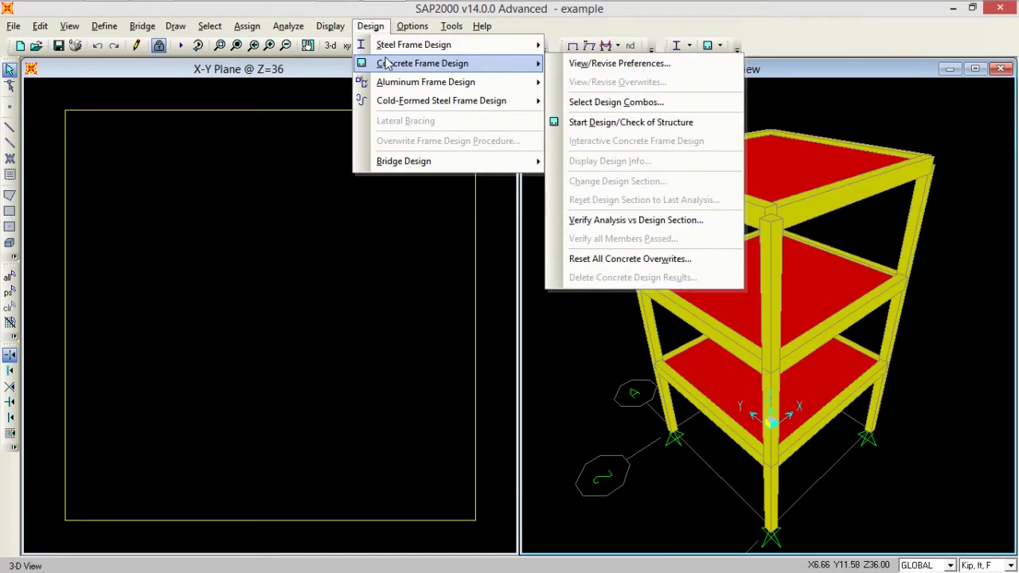
left_click(613, 123)
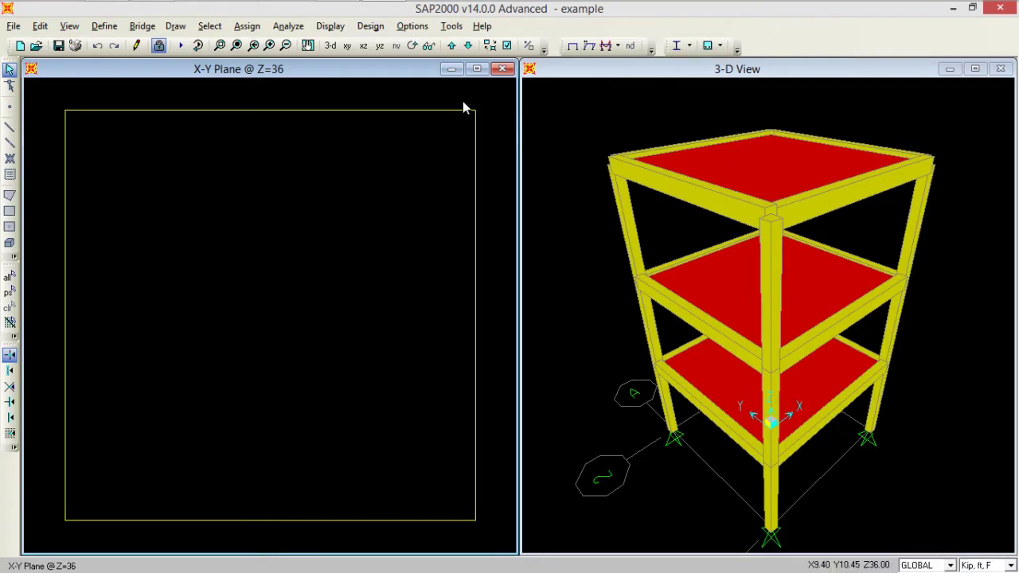
left_click(370, 26)
mouse_move(402, 68)
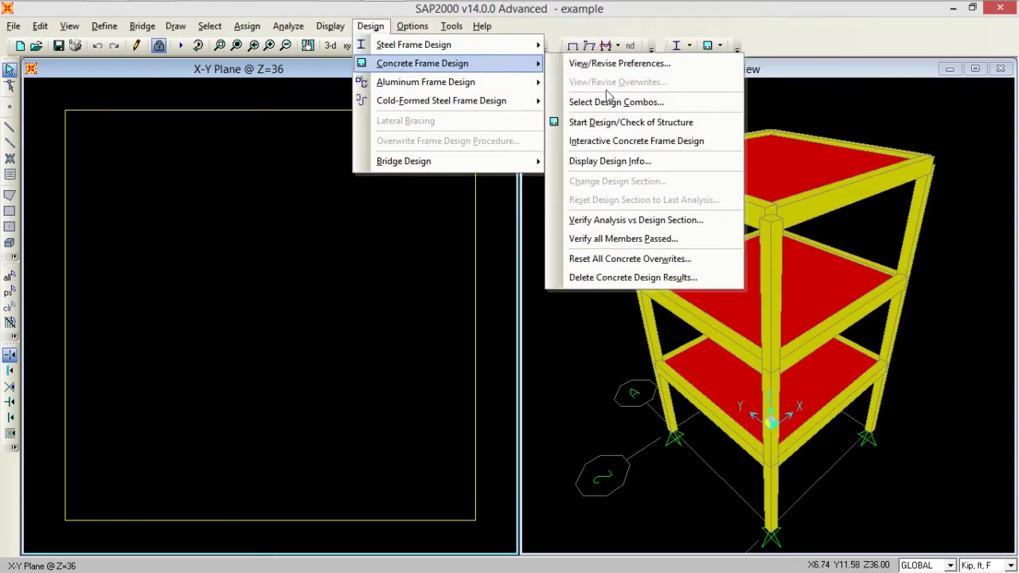
left_click(610, 122)
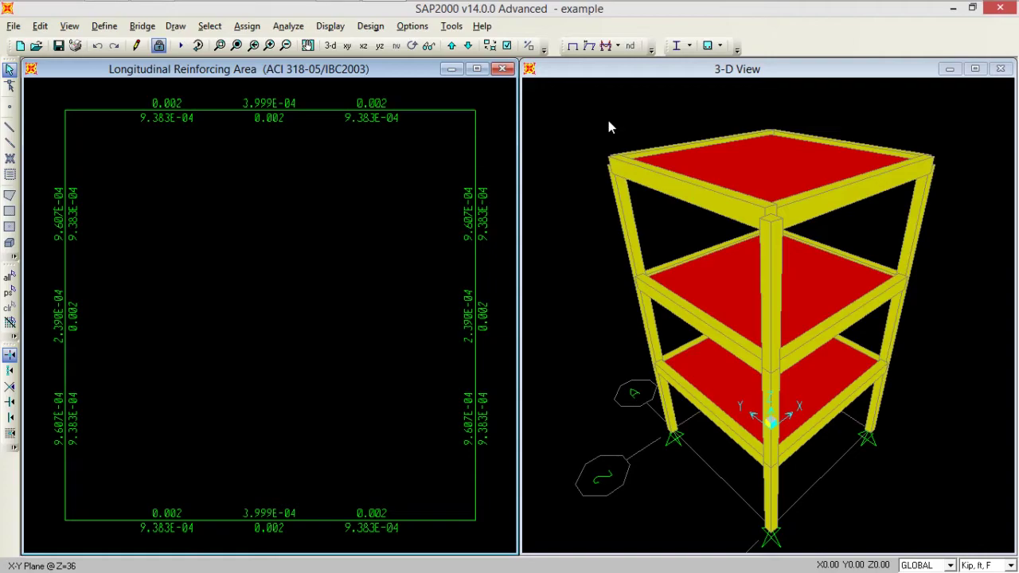
- Switch the units to Kip, in, F and show the longitudinal reinforcing areas in the X-Z elevation
left_click(1001, 565)
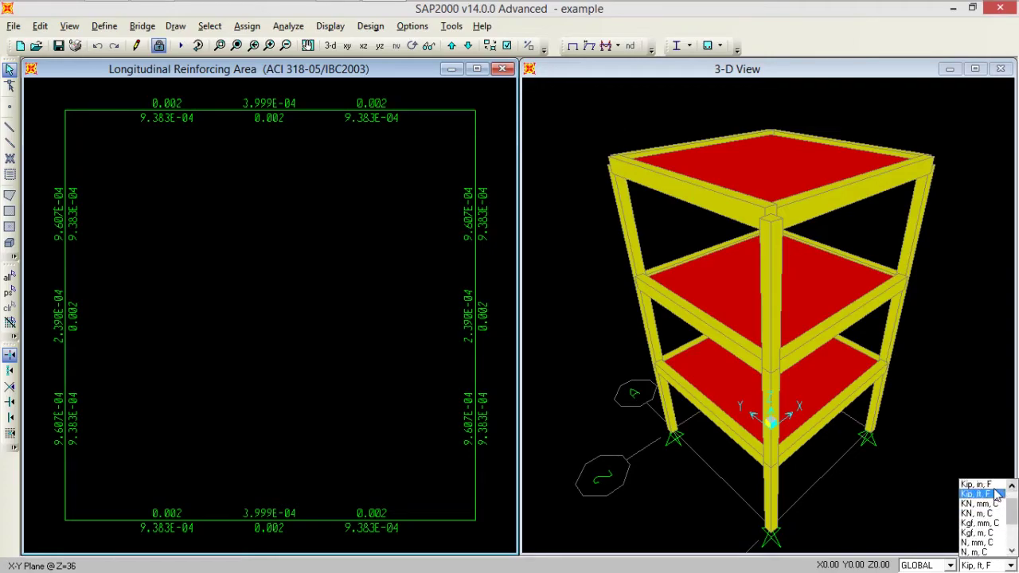
left_click(990, 484)
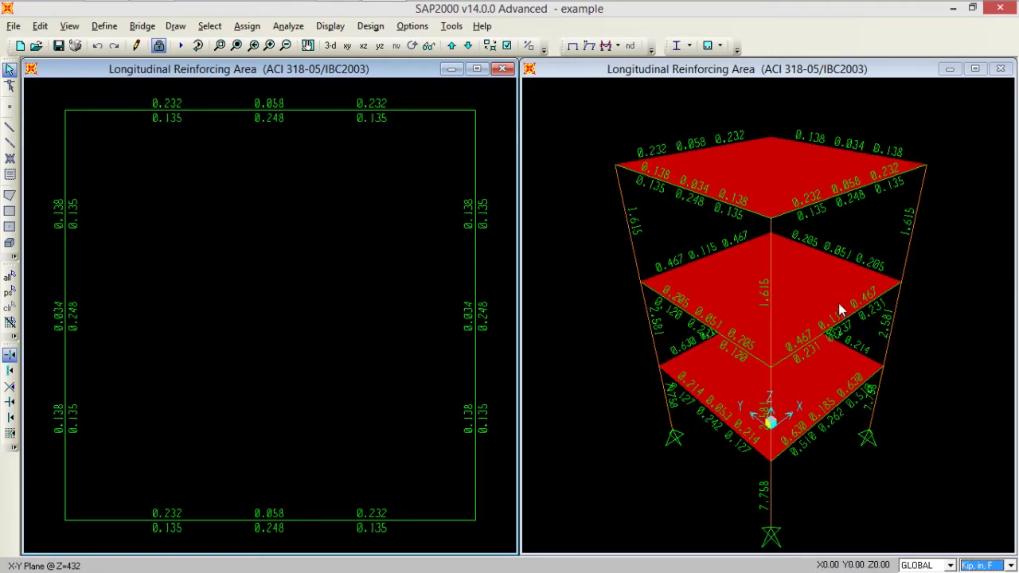
left_click(360, 48)
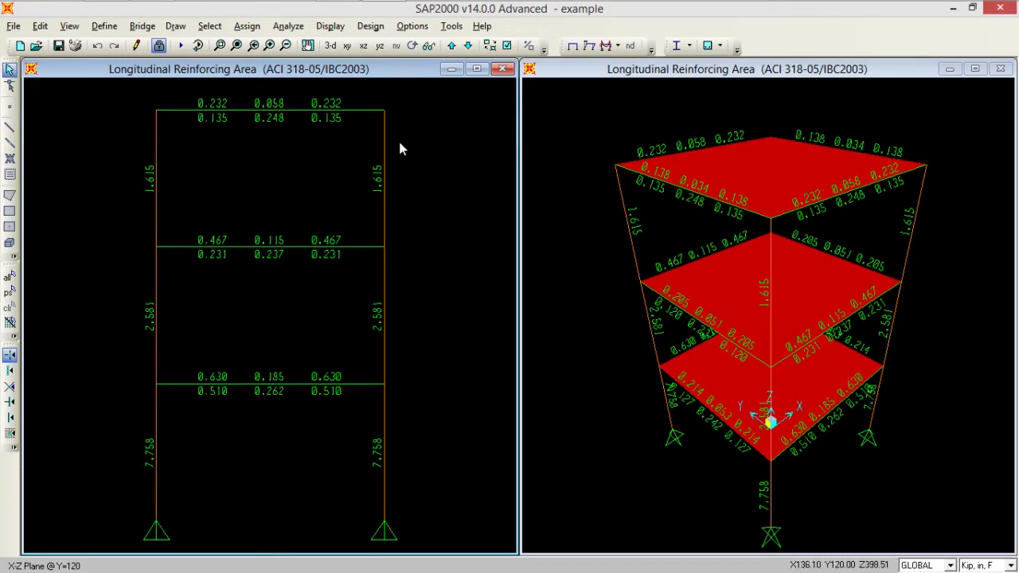
- Verify whether all concrete frame members passed the design check and select the frames that failed or were not designed
left_click(371, 27)
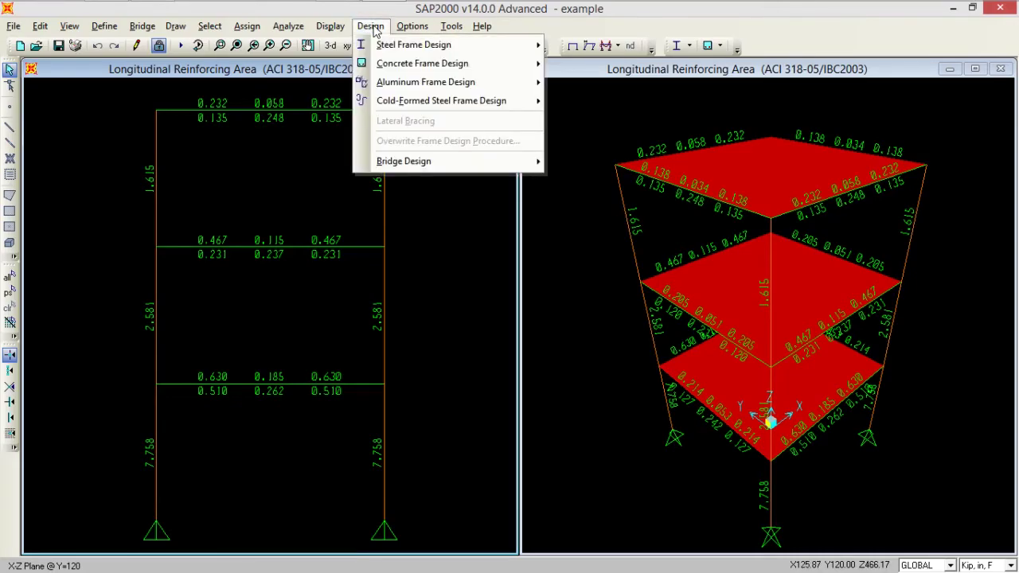
mouse_move(385, 64)
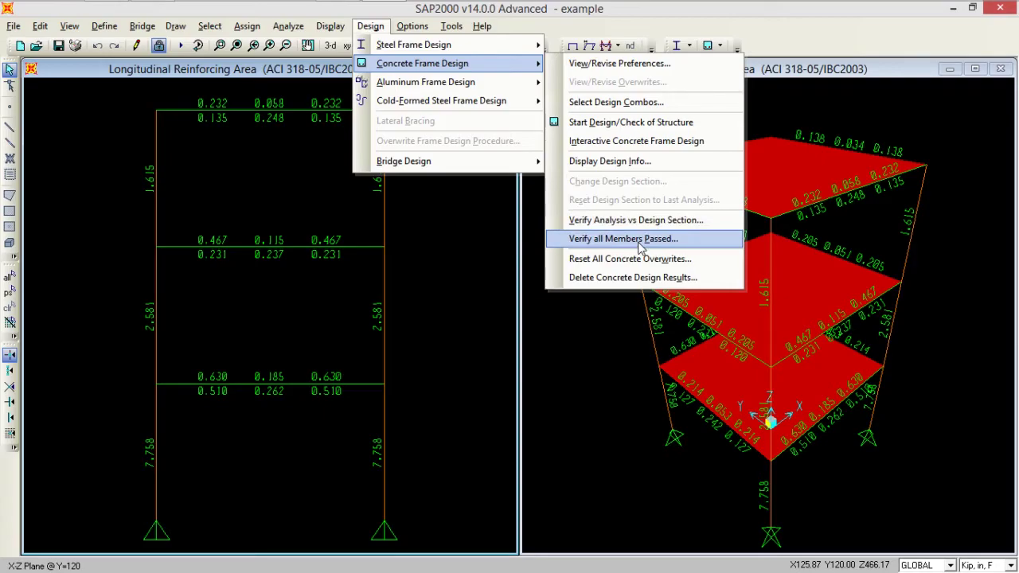
left_click(629, 239)
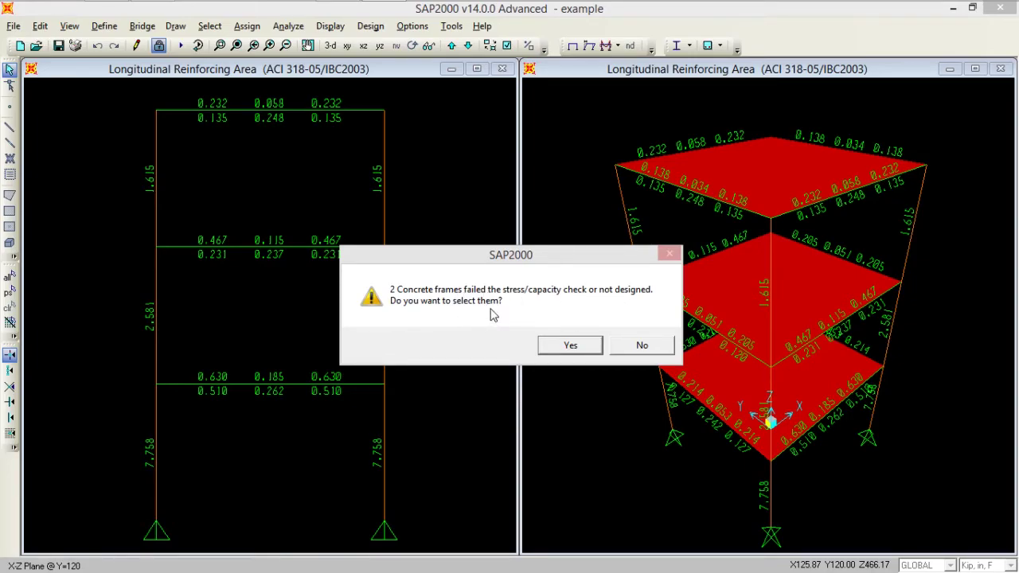
left_click(553, 345)
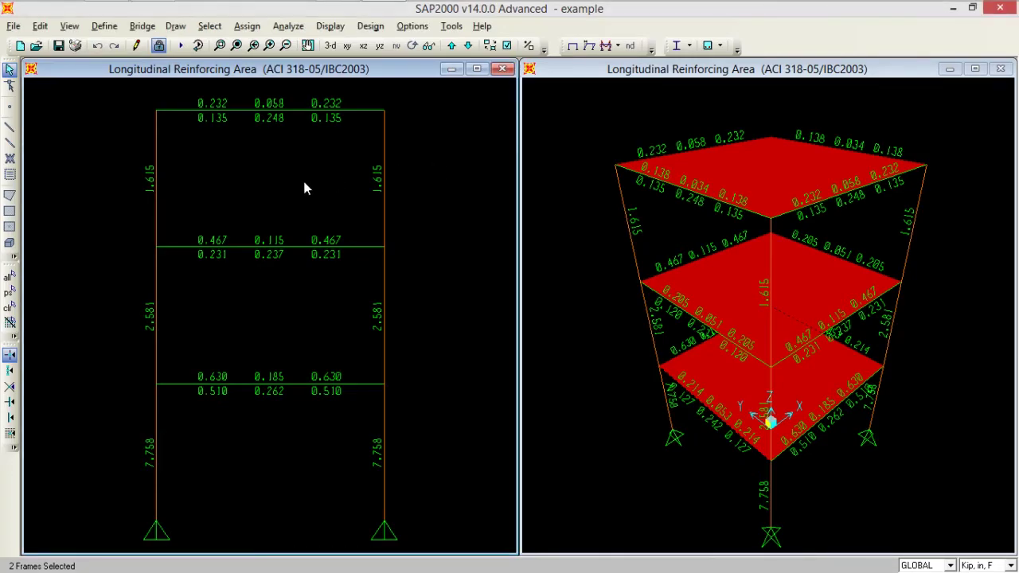
- Add the columns of all three stories in the X-Z elevation at Y=120 to the selection
left_click_drag(441, 284, 143, 331)
left_click(387, 448)
left_click(156, 476)
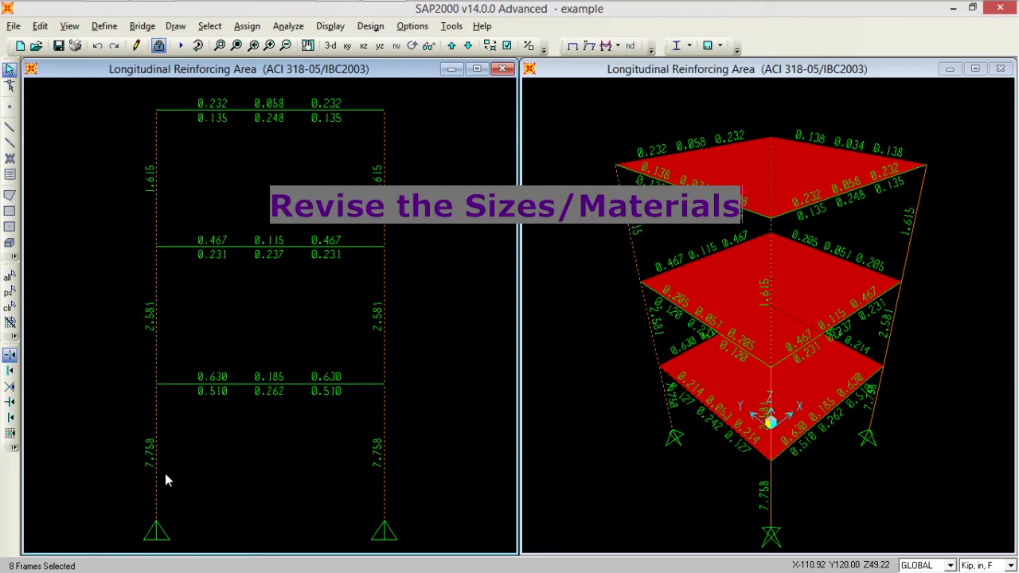
left_click(119, 31)
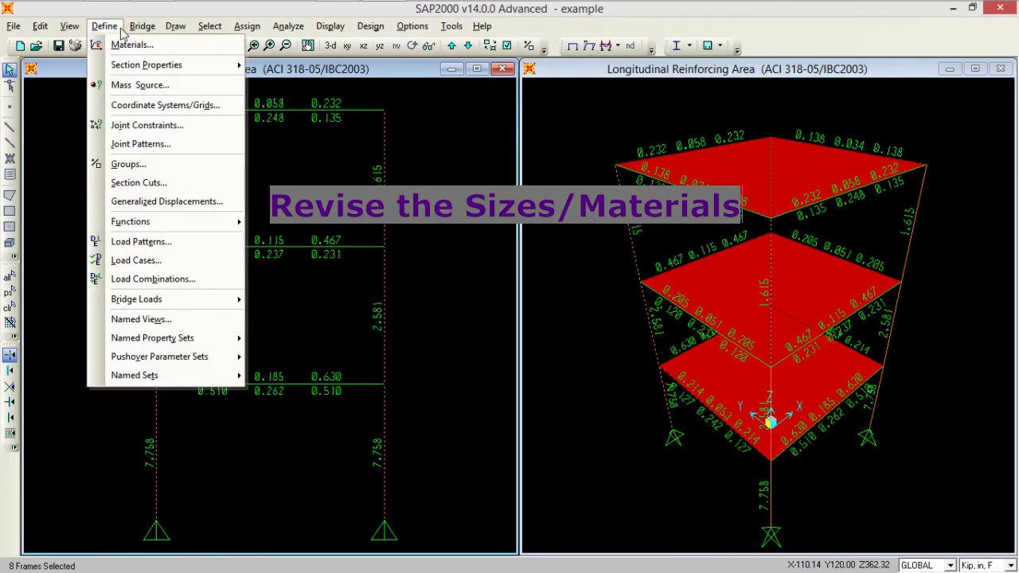
mouse_move(146, 70)
left_click(303, 65)
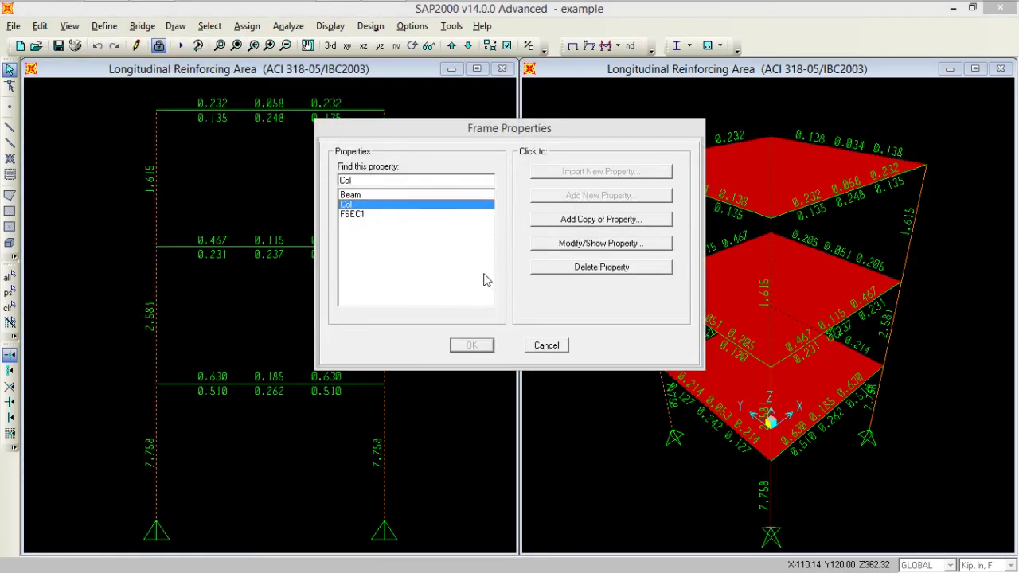
left_click(608, 243)
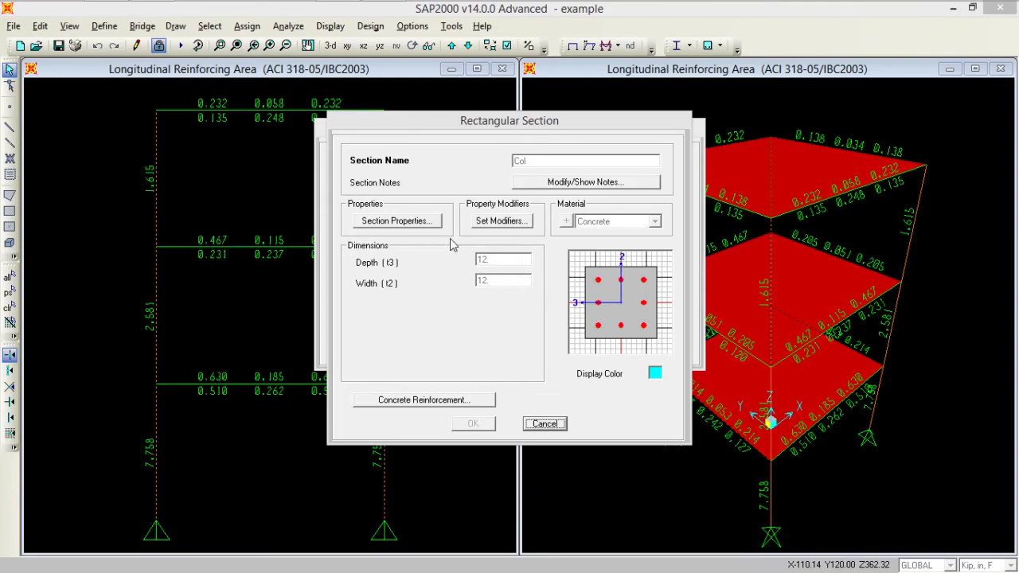
left_click(545, 424)
left_click(546, 344)
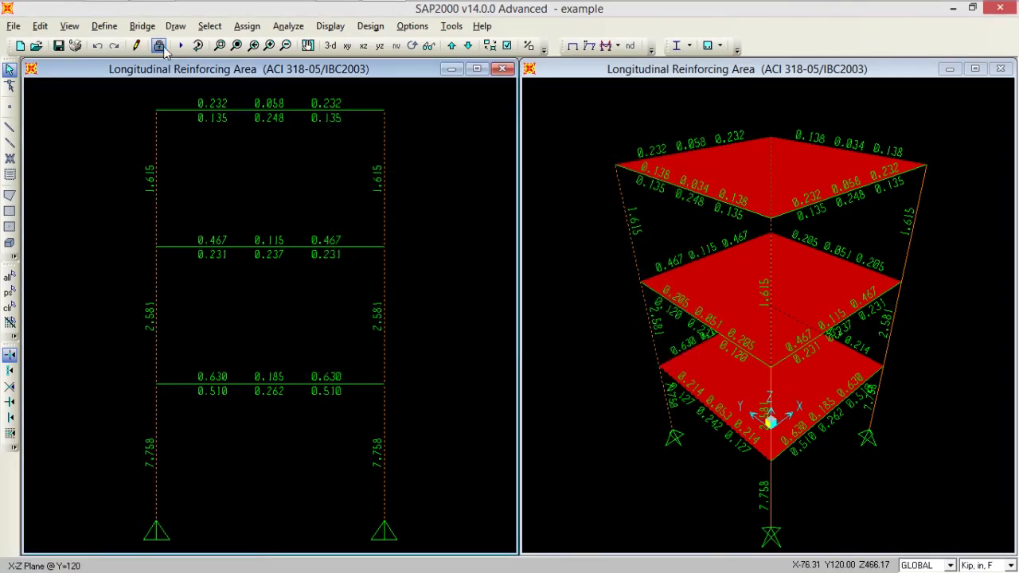
- Unlock the analyzed model so its section properties can be edited
left_click(160, 45)
left_click(526, 351)
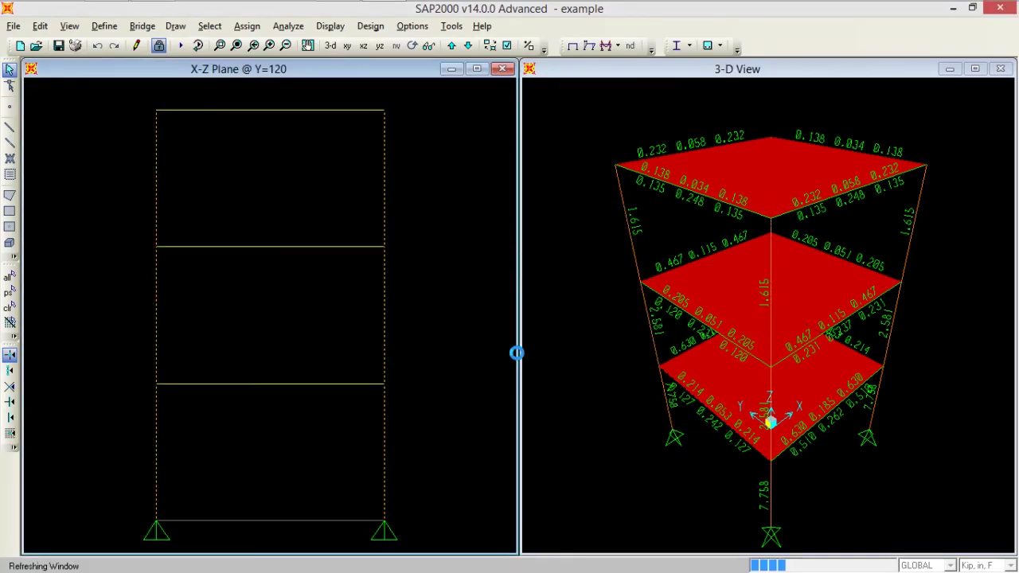
- Modify the Col frame section by setting its depth to 1.25 and entering a new width, and save the section changes
left_click(104, 25)
mouse_move(159, 64)
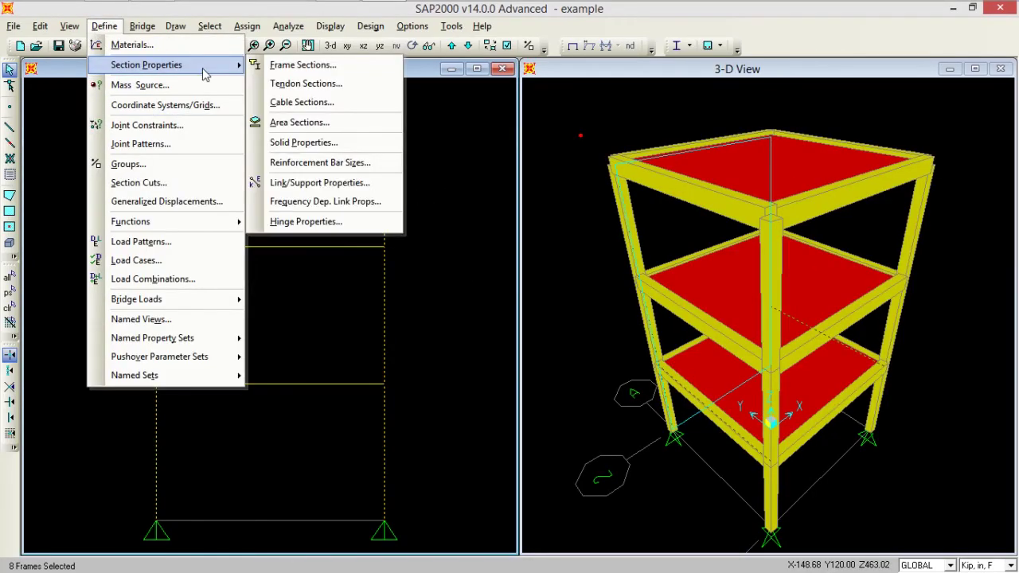
left_click(318, 64)
left_click(381, 204)
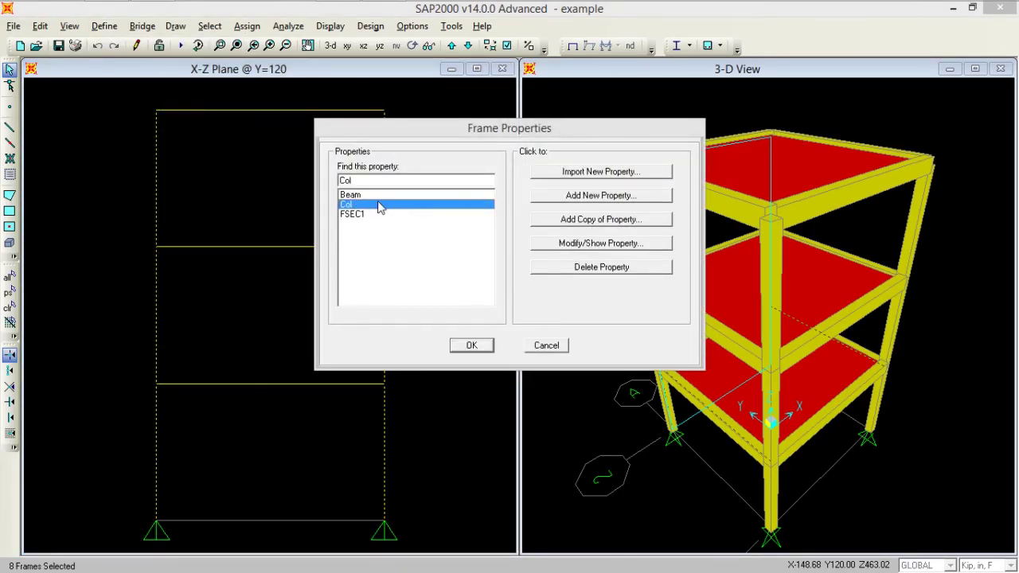
left_click(618, 243)
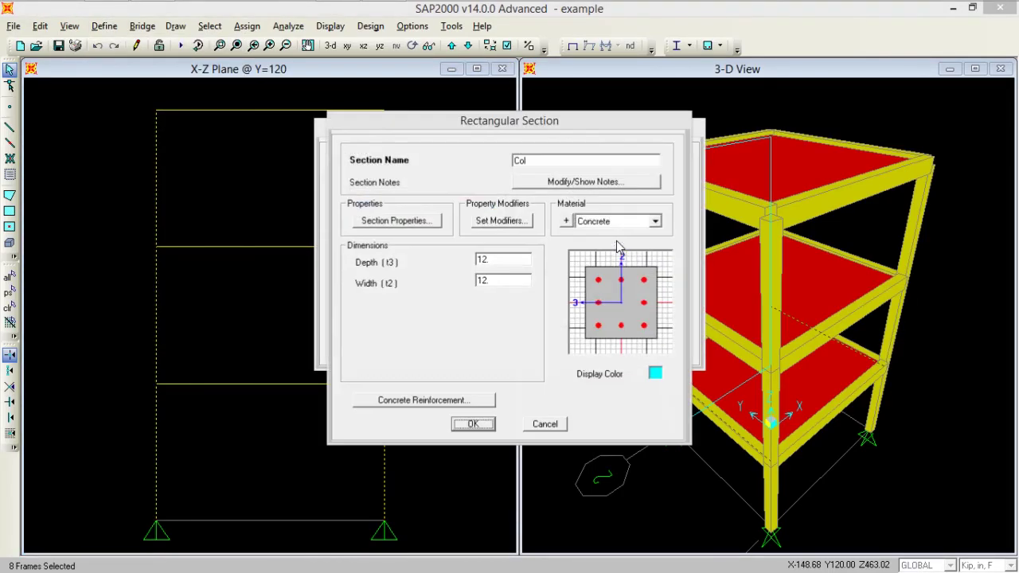
left_click(496, 259)
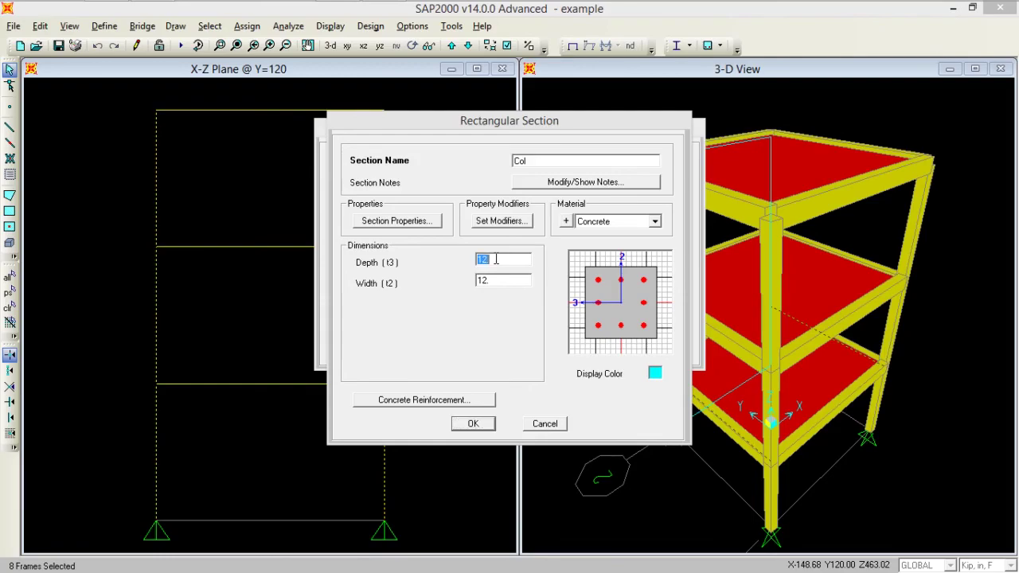
type("1")
double_click(490, 279)
type("1")
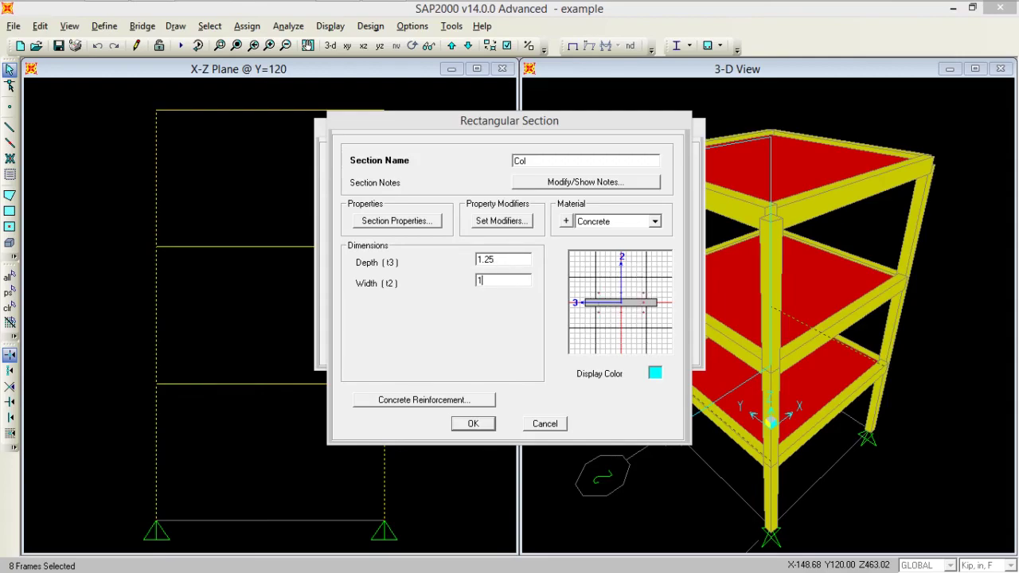
left_click(472, 422)
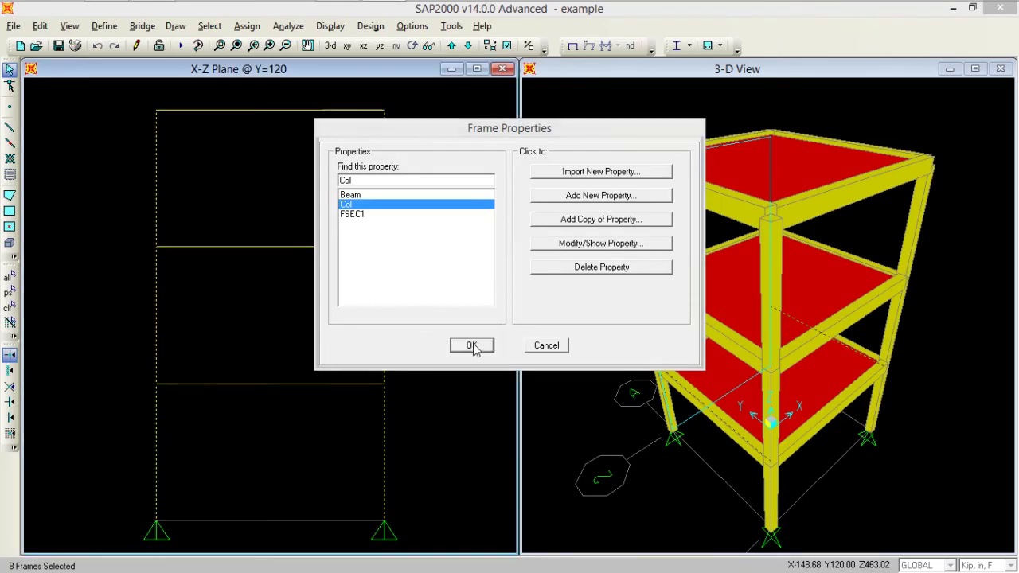
left_click(471, 345)
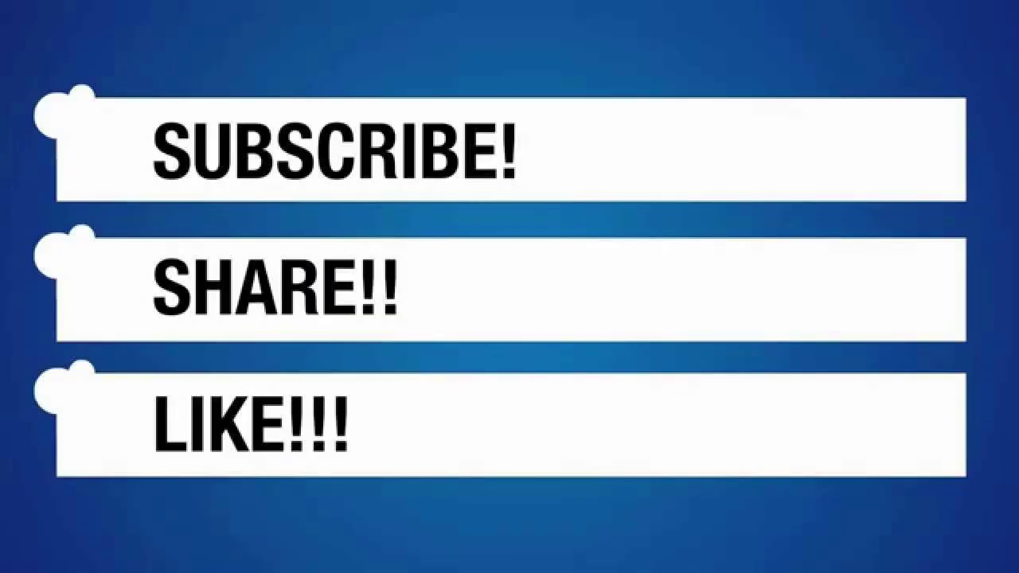